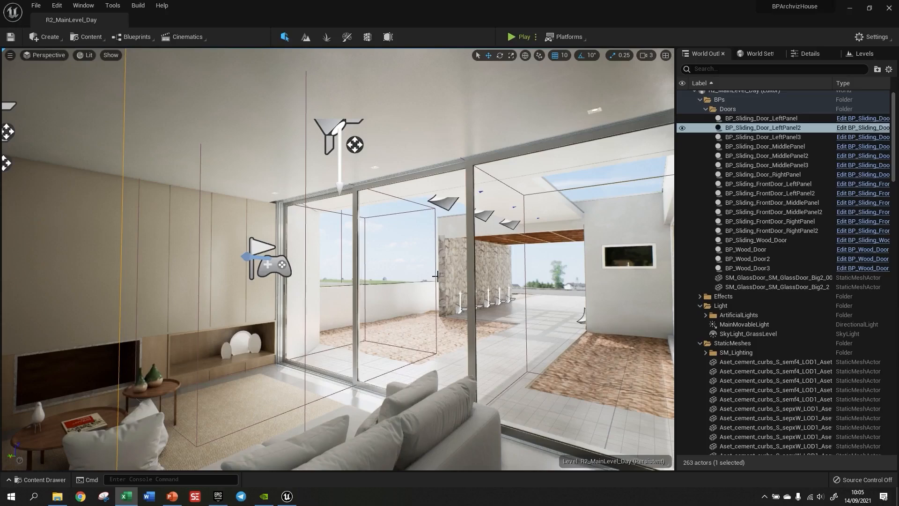
# Switch the viewport to game view to hide the editor icons and face the living and dining area.
pyautogui.moveTo(489, 287)
pyautogui.mouseDown(button='right')
pyautogui.moveTo(474, 307)
pyautogui.moveTo(490, 288)
pyautogui.moveTo(521, 288)
pyautogui.moveTo(521, 273)
pyautogui.moveTo(735, 278)
pyautogui.moveTo(775, 264)
pyautogui.moveTo(765, 255)
pyautogui.moveTo(613, 267)
pyautogui.moveTo(688, 276)
pyautogui.moveTo(657, 267)
pyautogui.mouseUp(button='right')
pyautogui.press('g')
pyautogui.press('a')
pyautogui.press('s')
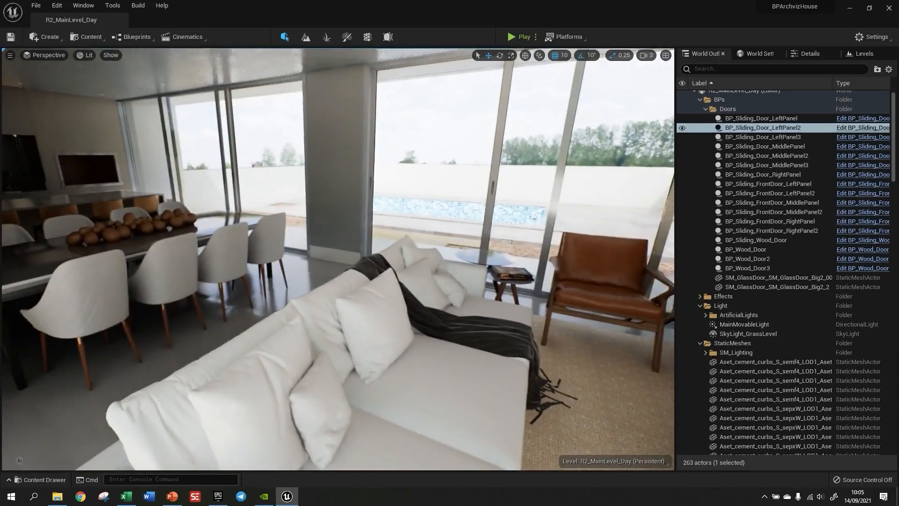
pyautogui.moveTo(338, 259); pyautogui.dragTo(332, 241, button='right')
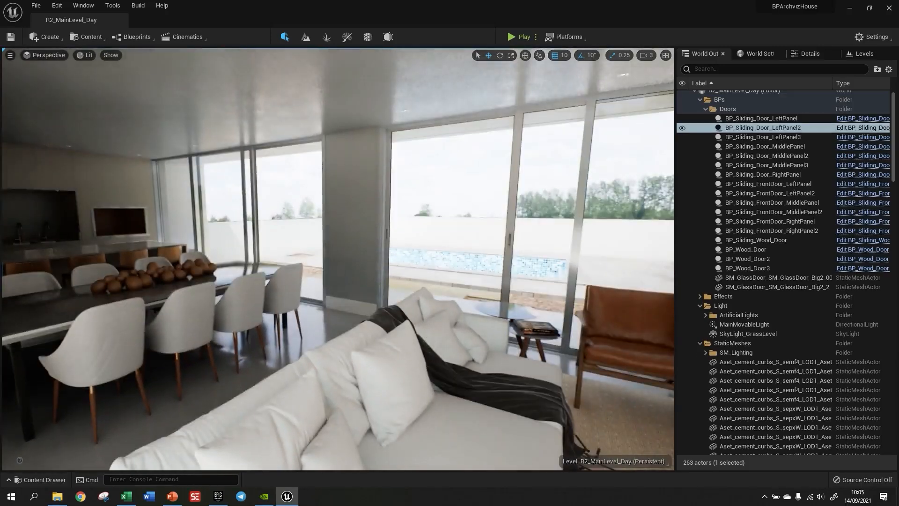
# Fly through the living room, dining area and kitchen to examine the house interior.
pyautogui.moveTo(476, 305)
pyautogui.mouseDown(button='right')
pyautogui.moveTo(360, 302)
pyautogui.moveTo(537, 304)
pyautogui.moveTo(320, 304)
pyautogui.moveTo(470, 303)
pyautogui.moveTo(444, 341)
pyautogui.moveTo(431, 341)
pyautogui.moveTo(413, 362)
pyautogui.moveTo(420, 362)
pyautogui.moveTo(394, 301)
pyautogui.moveTo(396, 315)
pyautogui.moveTo(389, 298)
pyautogui.moveTo(381, 331)
pyautogui.moveTo(378, 300)
pyautogui.moveTo(377, 323)
pyautogui.moveTo(375, 297)
pyautogui.moveTo(353, 290)
pyautogui.moveTo(418, 299)
pyautogui.mouseUp(button='right')
pyautogui.press('w')
pyautogui.press('s')
pyautogui.press('d')
pyautogui.press('w')
pyautogui.press('w')
pyautogui.press('w')
pyautogui.press('w')
pyautogui.press('s')
pyautogui.click(379, 334)
pyautogui.moveTo(379, 334); pyautogui.dragTo(444, 328, button='right')
pyautogui.press('s')
pyautogui.moveTo(596, 359); pyautogui.dragTo(393, 358, button='right')
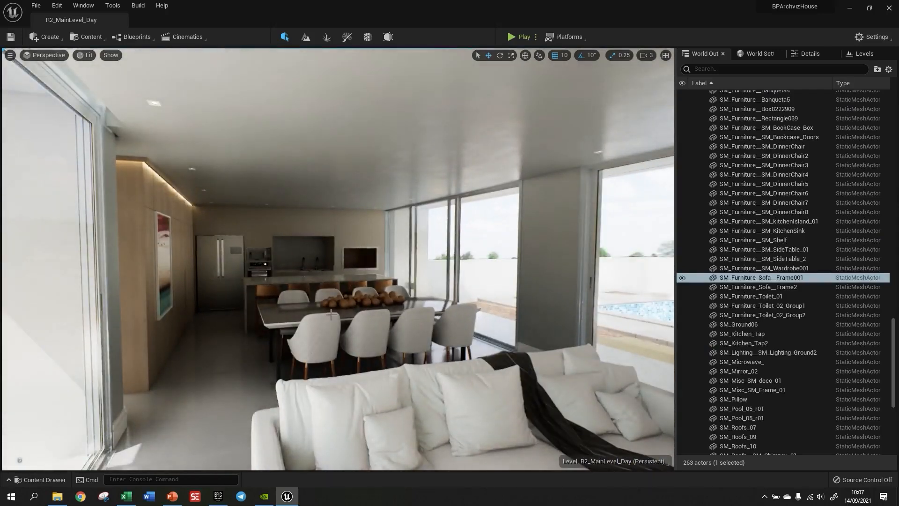
pyautogui.moveTo(393, 358)
pyautogui.mouseDown(button='right')
pyautogui.moveTo(288, 355)
pyautogui.moveTo(623, 358)
pyautogui.moveTo(557, 335)
pyautogui.moveTo(576, 320)
pyautogui.moveTo(358, 311)
pyautogui.moveTo(414, 319)
pyautogui.moveTo(403, 337)
pyautogui.moveTo(411, 354)
pyautogui.mouseUp(button='right')
pyautogui.press('w')
pyautogui.press('w')
pyautogui.press('d')
pyautogui.press('w')
pyautogui.press('w')
pyautogui.press('s')
pyautogui.press('s')
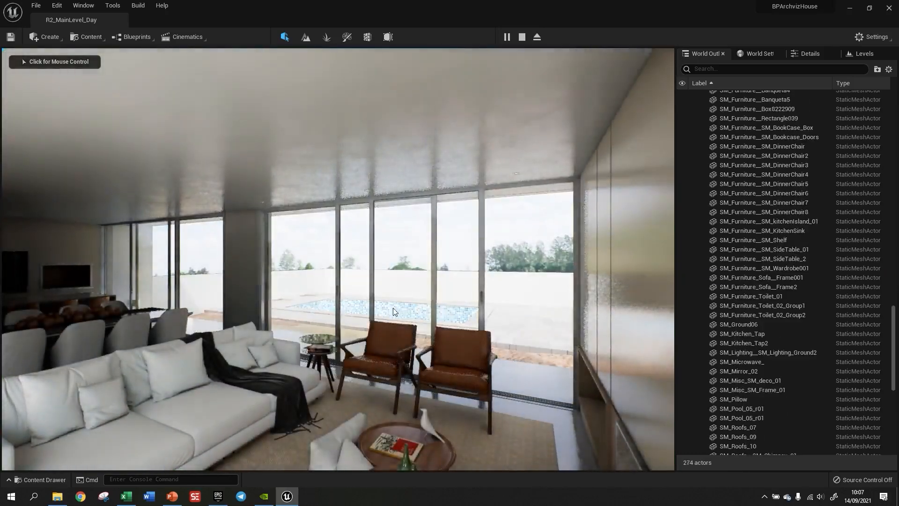
# Playtest the level with the default free-flying pawn, moving inside and out towards the pool, and stop the session.
pyautogui.click(394, 311)
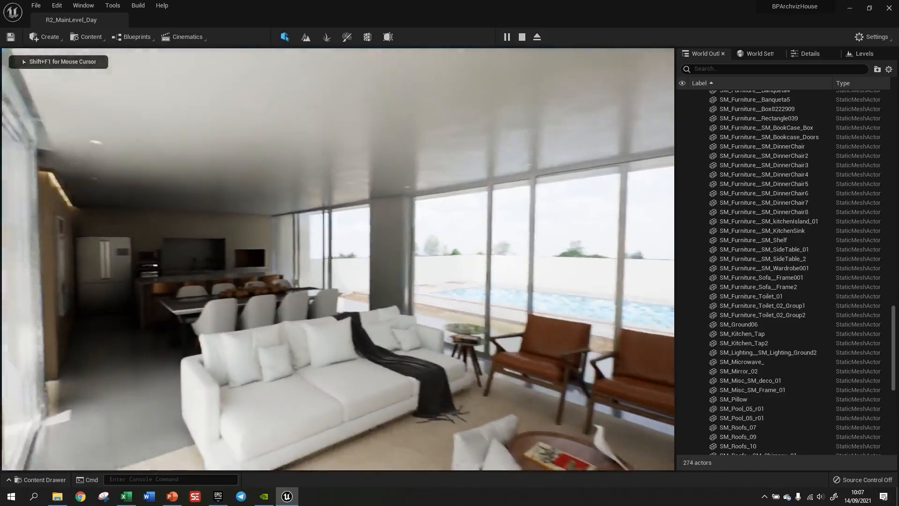
pyautogui.press('w')
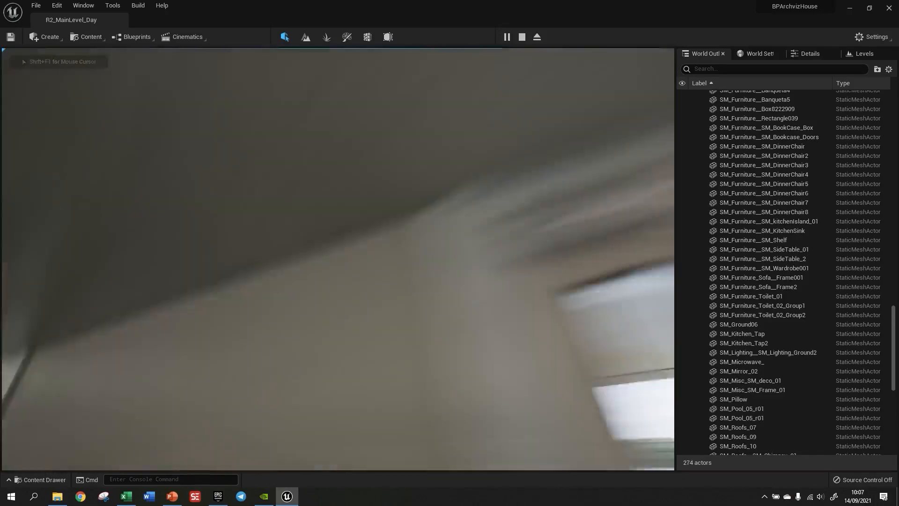
pyautogui.press('w')
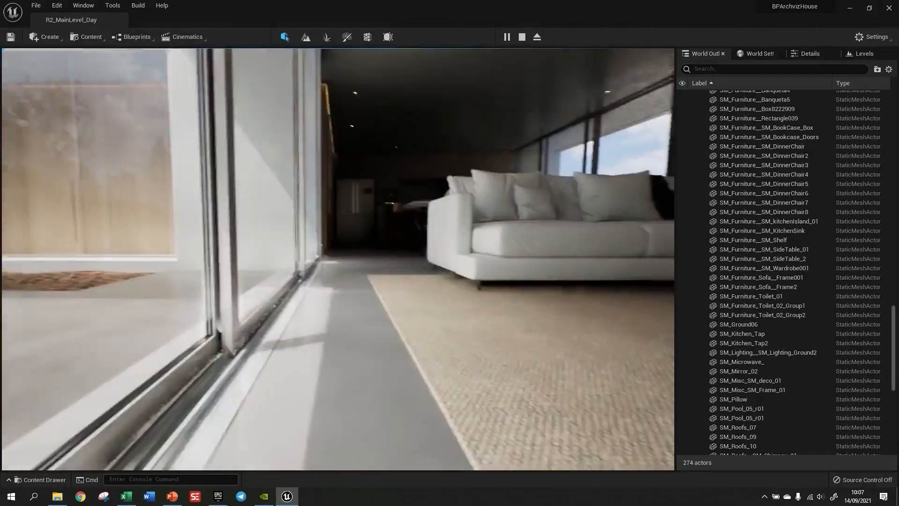
pyautogui.press('w')
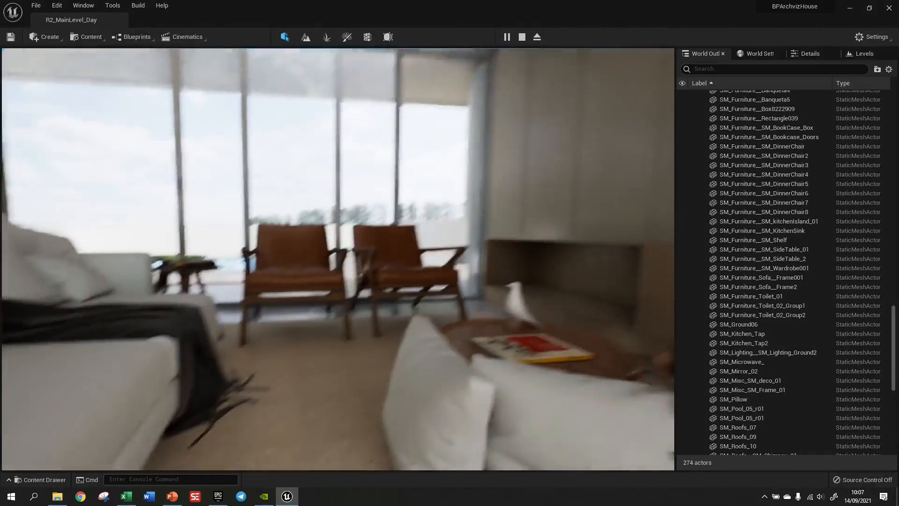
pyautogui.press('w')
pyautogui.press('w')
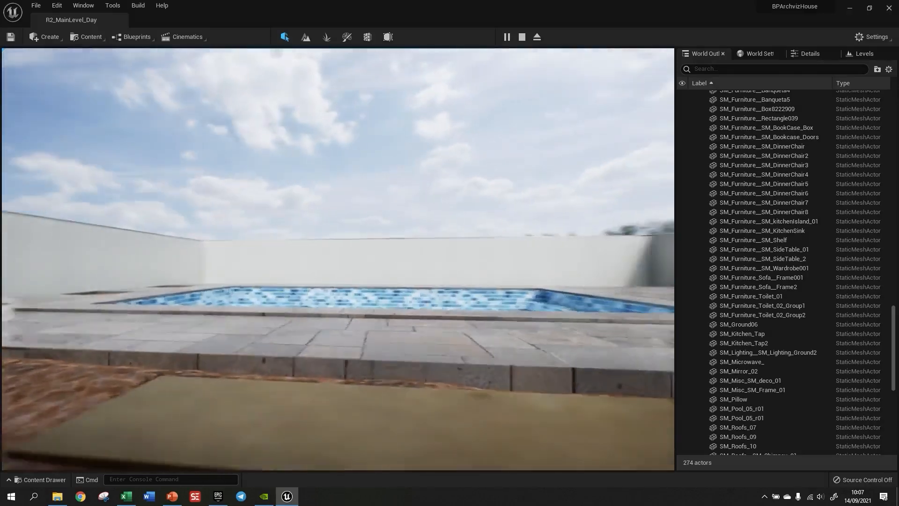
pyautogui.press('w')
pyautogui.press('w')
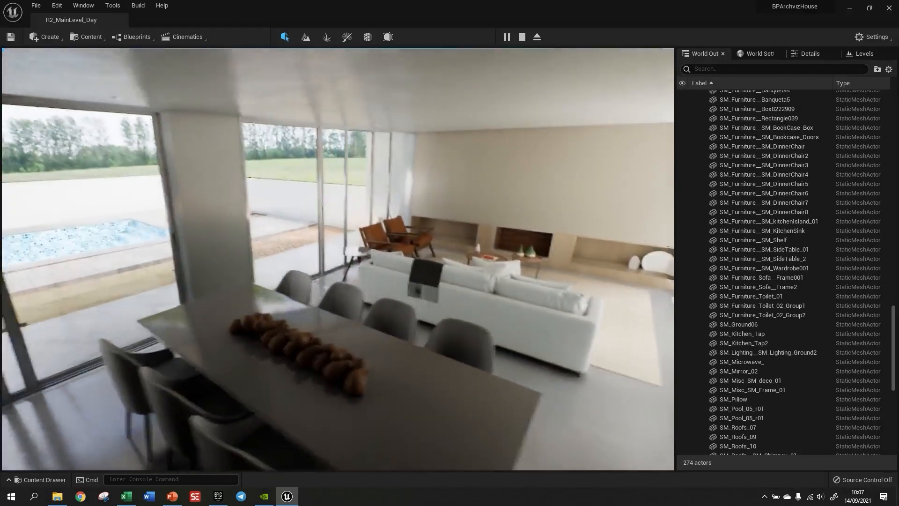
pyautogui.press('w')
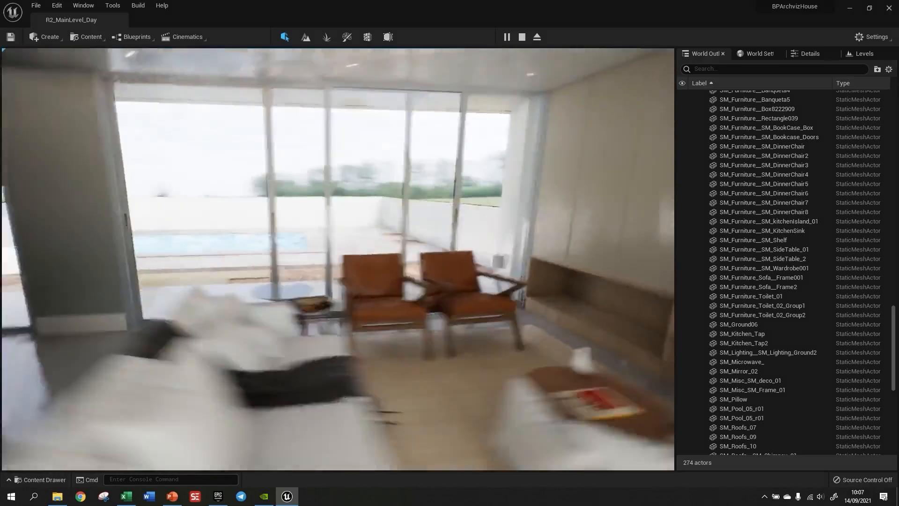
pyautogui.press('s')
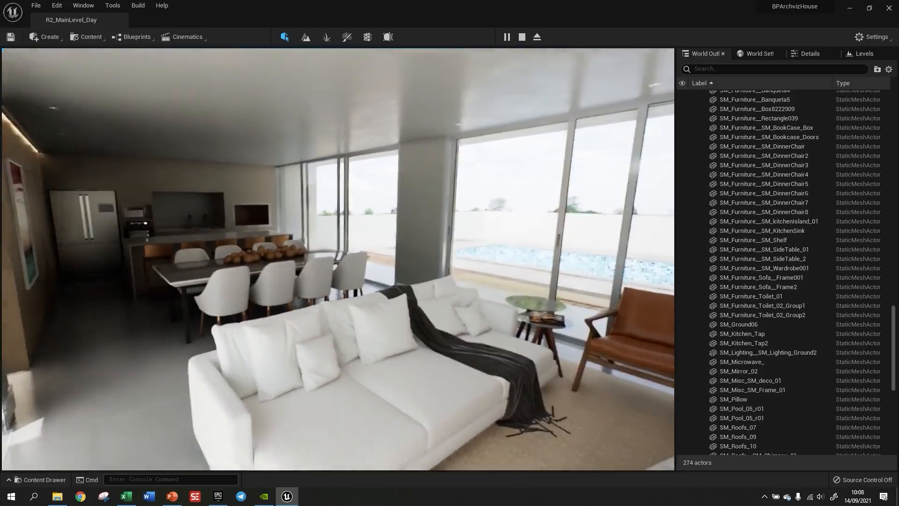
pyautogui.press('Escape')
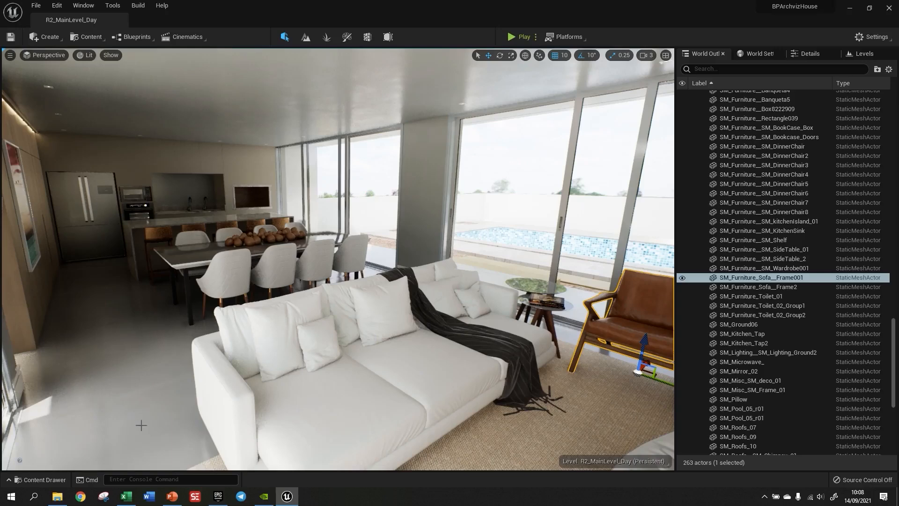
# Check the migrated blueprints in the BPARCHVIZ_COURSEFILES THIRD_PART BLUEPRINTS folder.
pyautogui.click(28, 480)
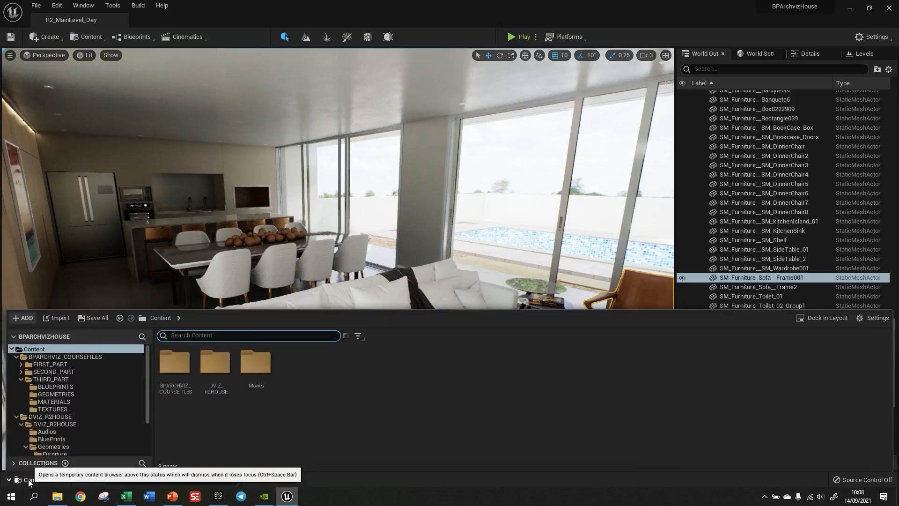
pyautogui.click(323, 433)
pyautogui.click(42, 379)
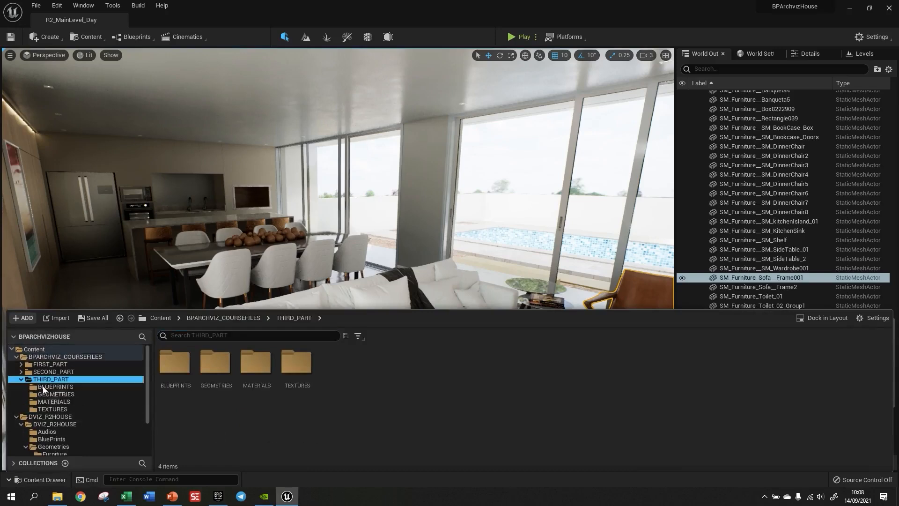
pyautogui.click(54, 387)
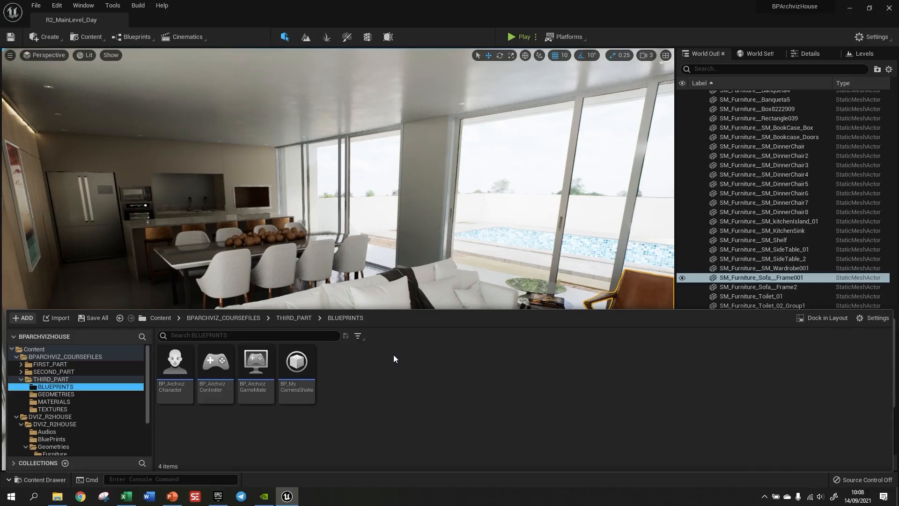
pyautogui.hotkey('ctrl', 'space')
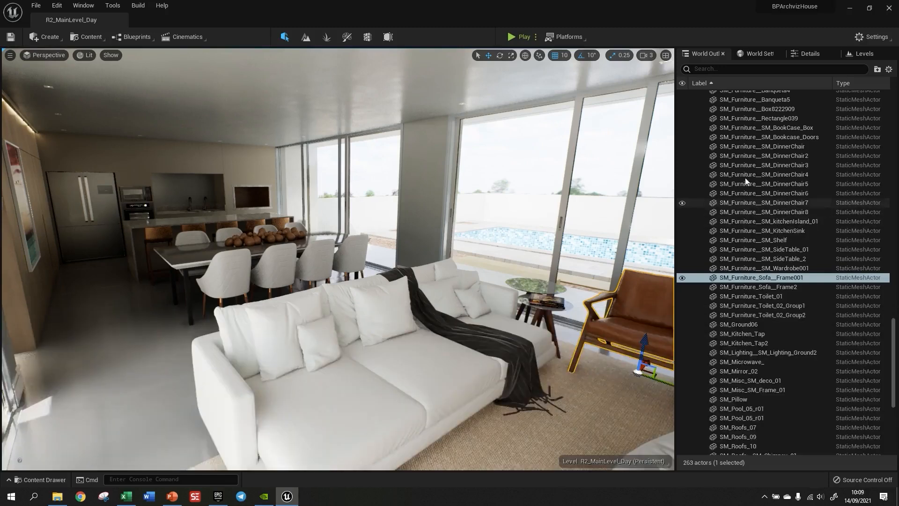
# Set the level's GameMode Override to BP_ArchvizGameMode in the World Settings.
pyautogui.click(753, 54)
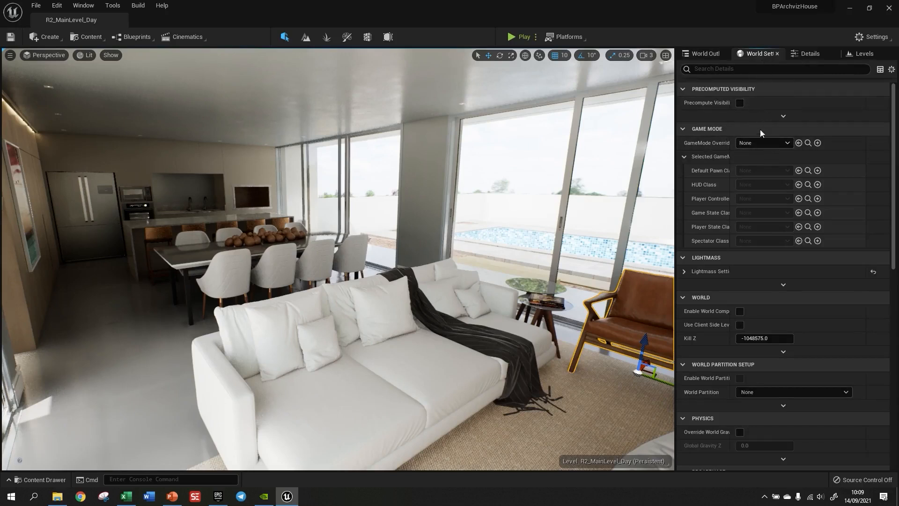
pyautogui.click(769, 146)
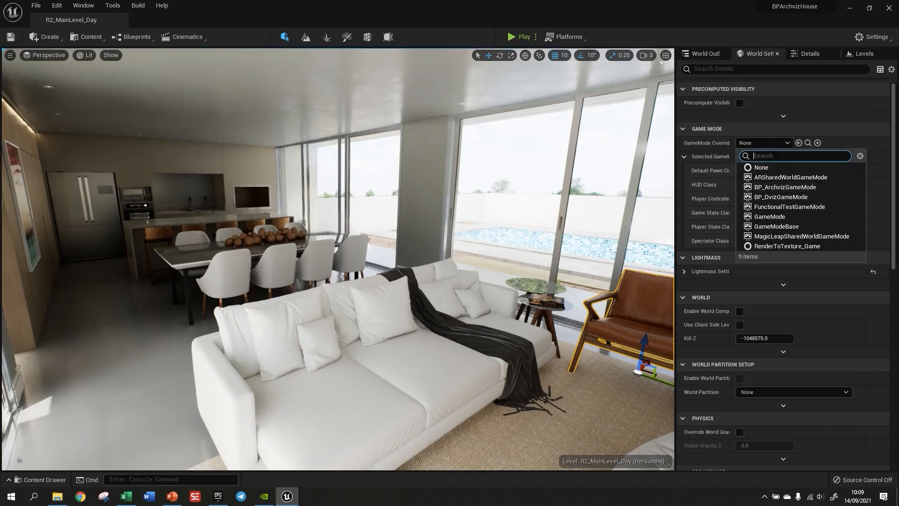
pyautogui.click(52, 477)
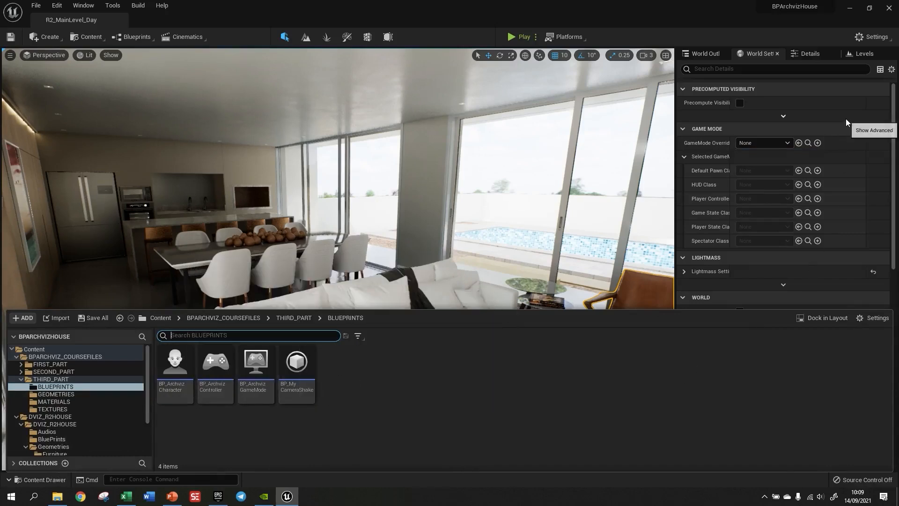
pyautogui.click(777, 143)
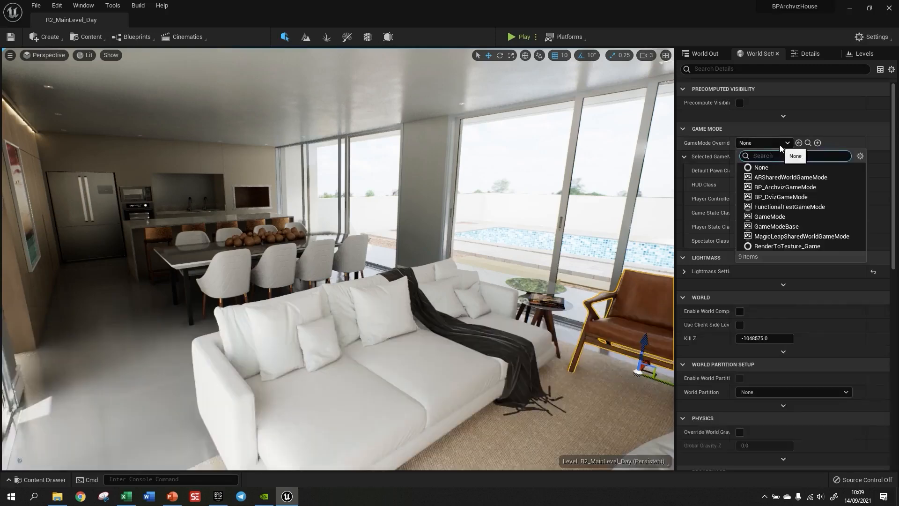
pyautogui.click(786, 187)
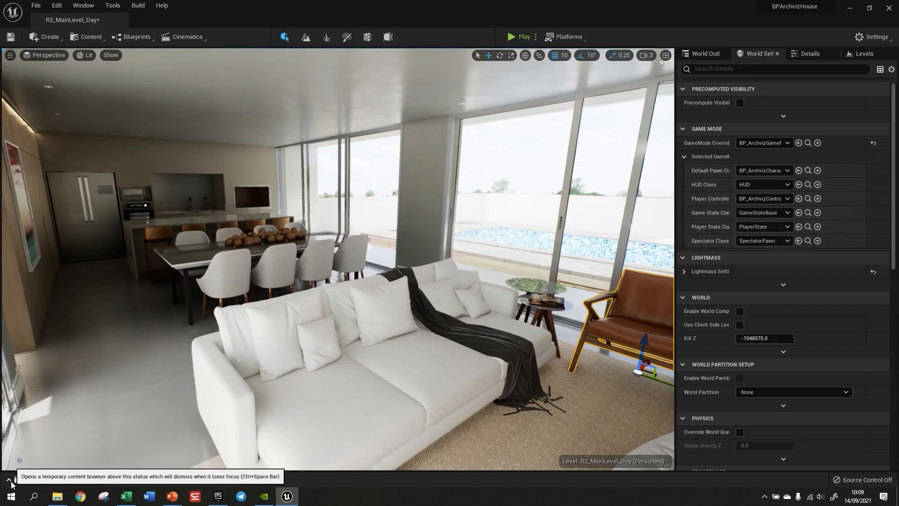
# Recheck the BLUEPRINTS folder contents, and playtest the level with the archviz game mode before stopping the session.
pyautogui.click(41, 479)
pyautogui.moveTo(262, 372)
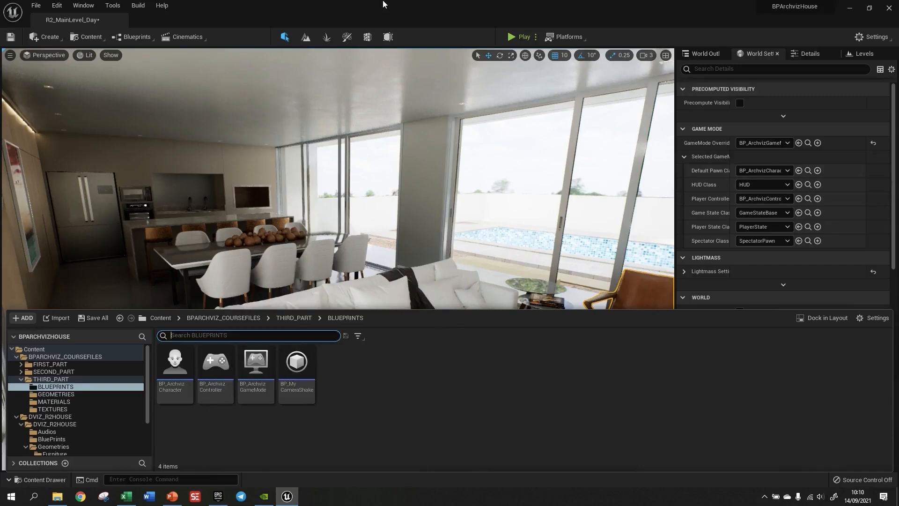
pyautogui.click(9, 481)
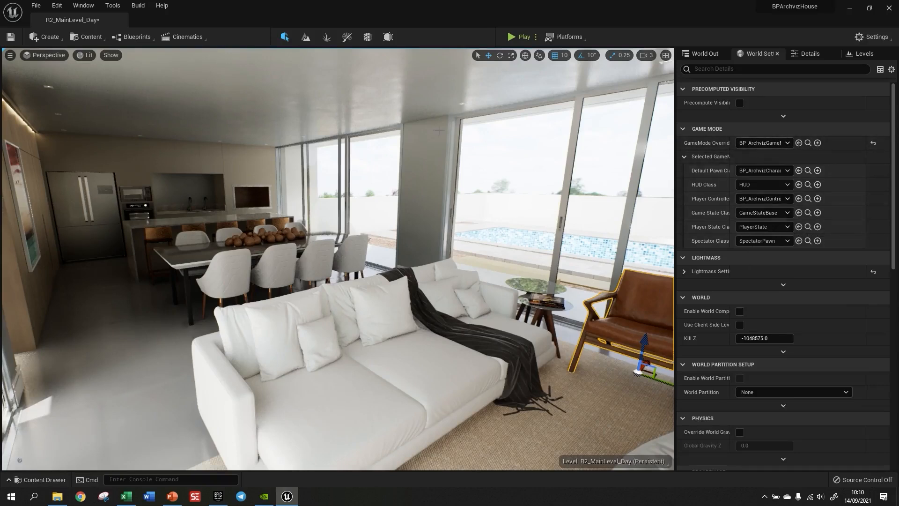
pyautogui.click(515, 38)
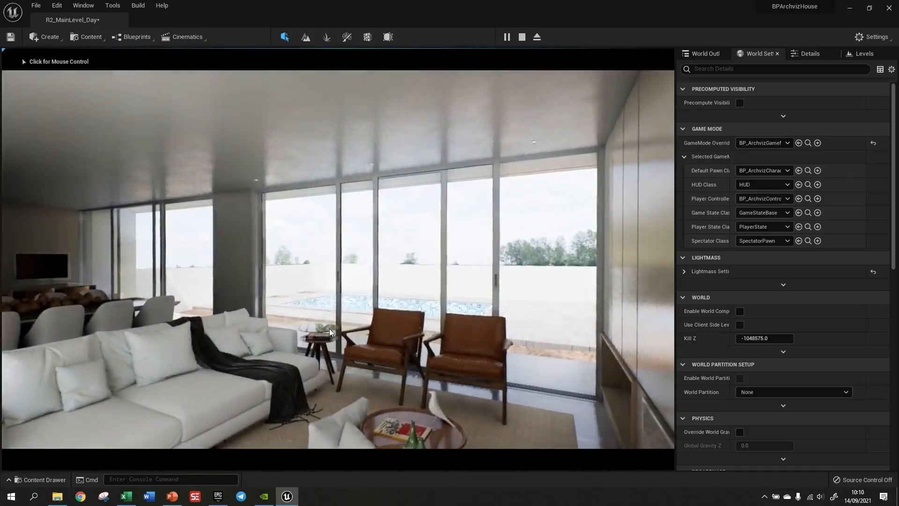
pyautogui.click(470, 291)
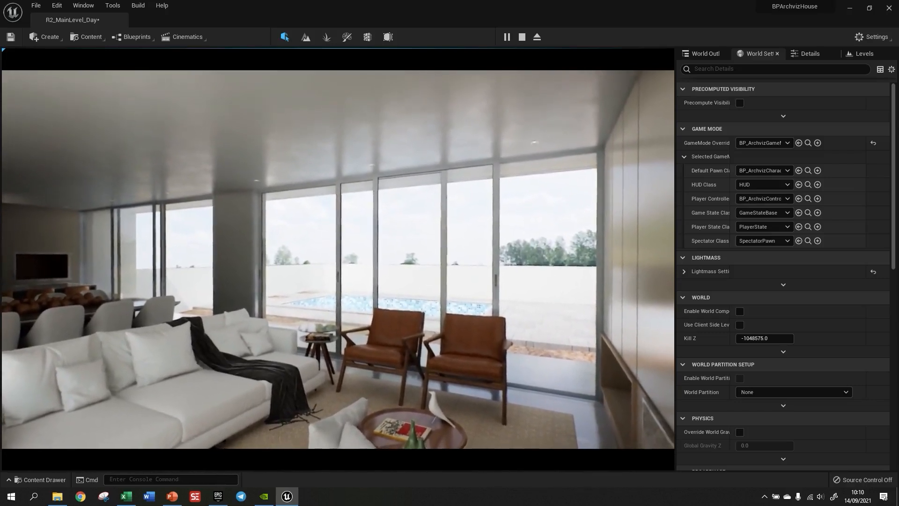
pyautogui.press('Escape')
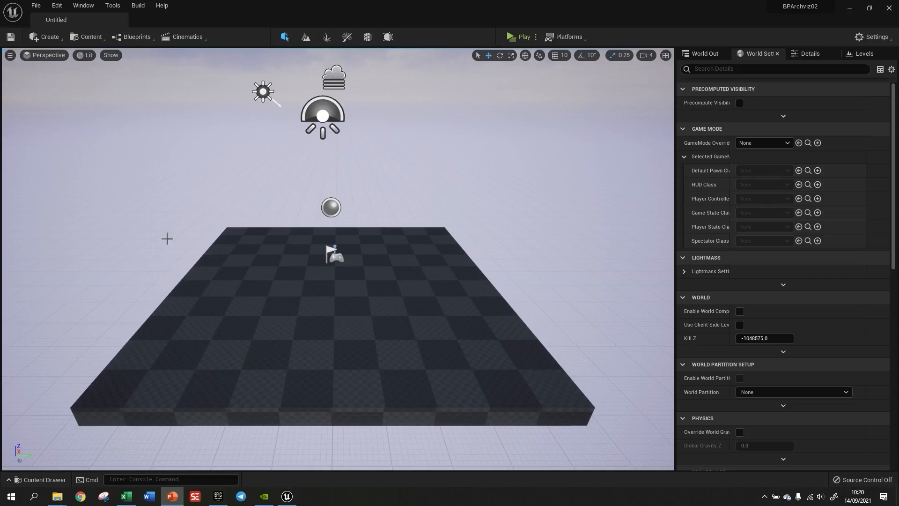
# Switch to the BPArchviz02 project and display the Engine Input section of its Project Settings.
pyautogui.click(57, 5)
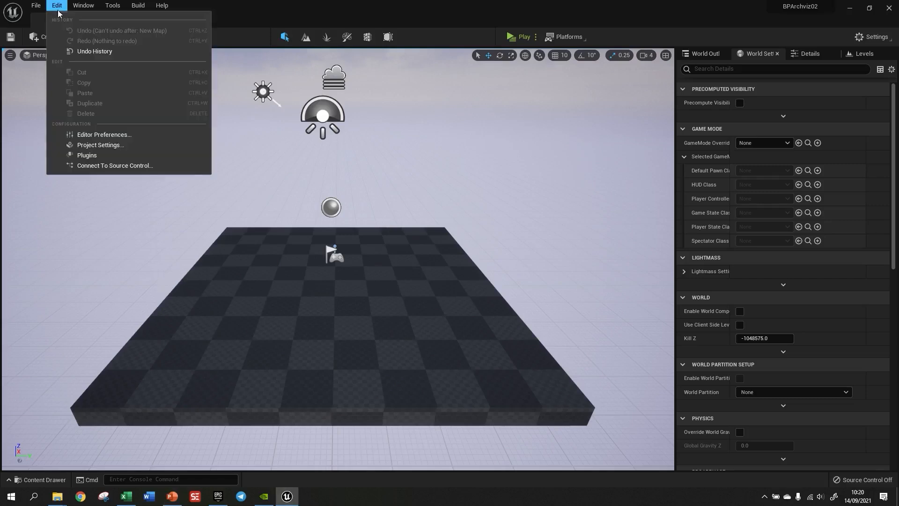
pyautogui.click(93, 146)
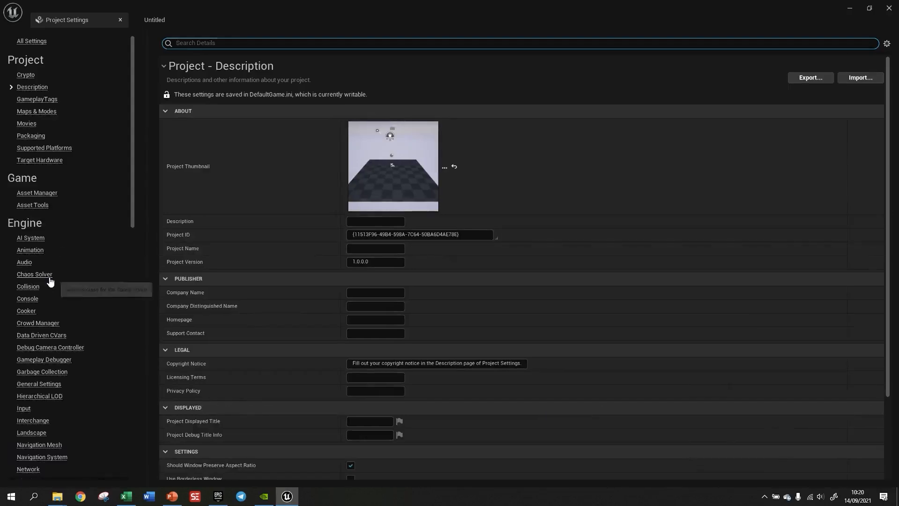
pyautogui.scroll(-5, 51, 280)
pyautogui.click(26, 334)
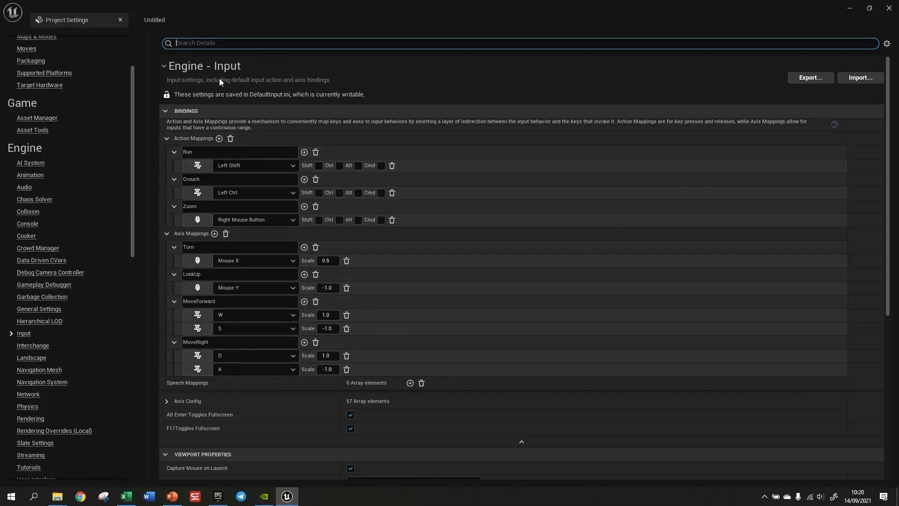
pyautogui.click(804, 77)
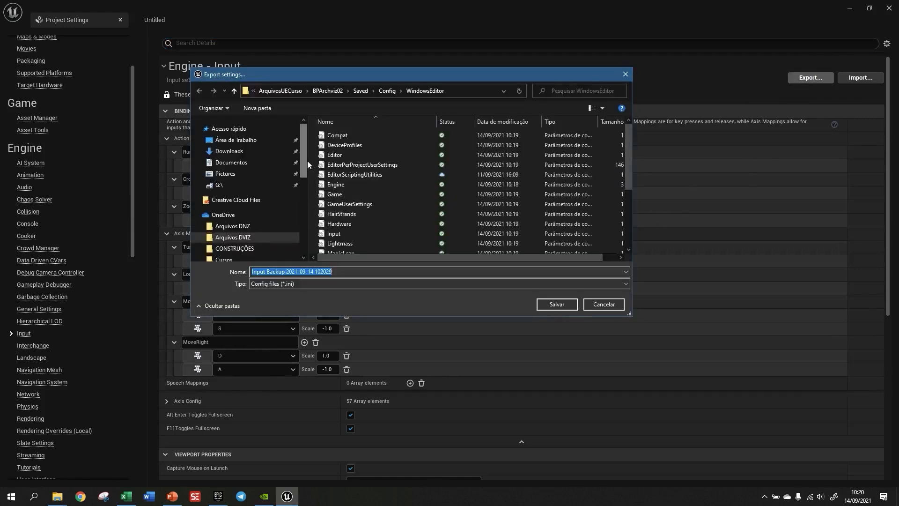
pyautogui.scroll(-2, 304, 161)
pyautogui.click(236, 184)
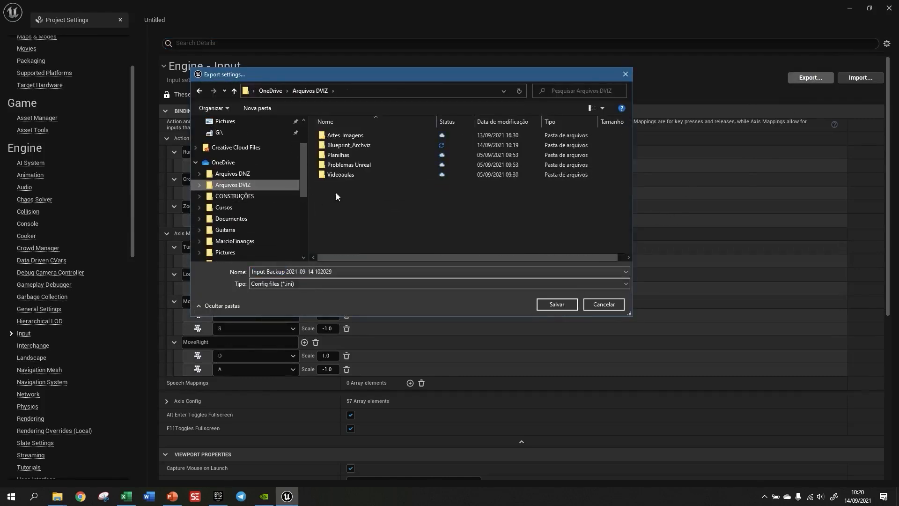
pyautogui.click(356, 148)
pyautogui.doubleClick(356, 148)
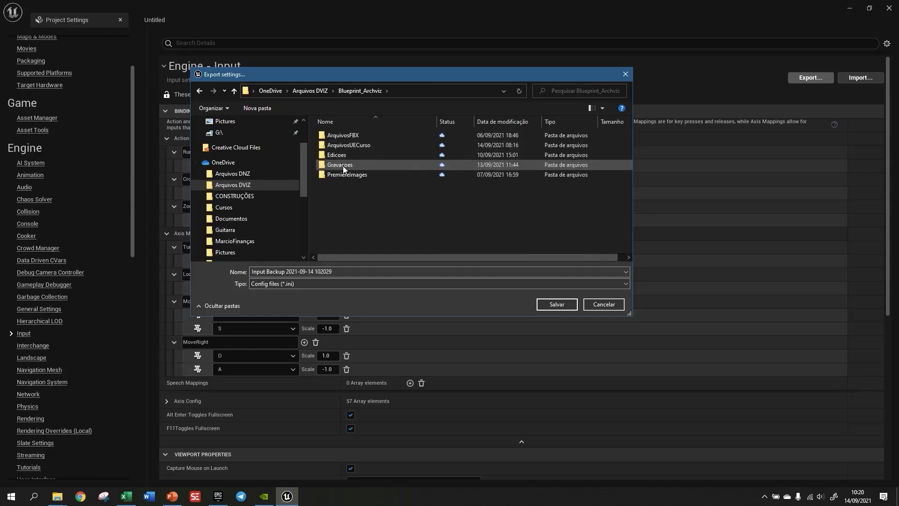
pyautogui.doubleClick(346, 146)
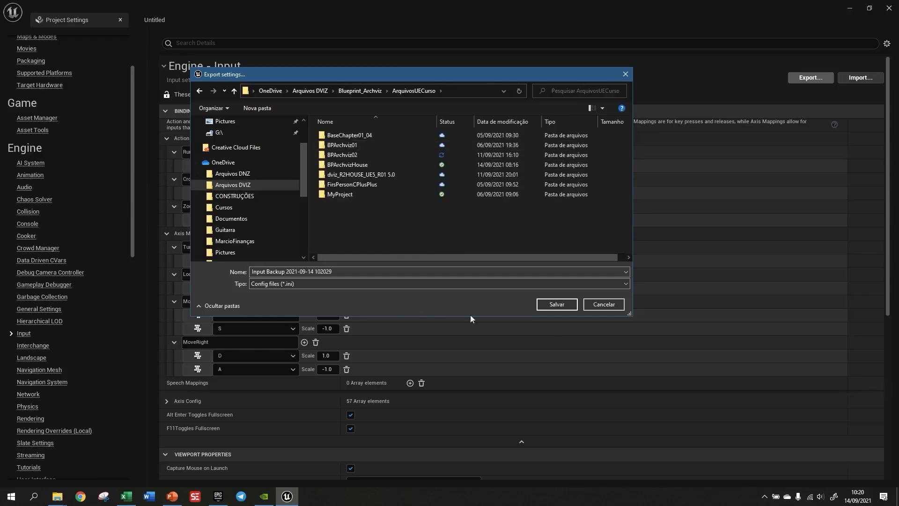
pyautogui.click(556, 304)
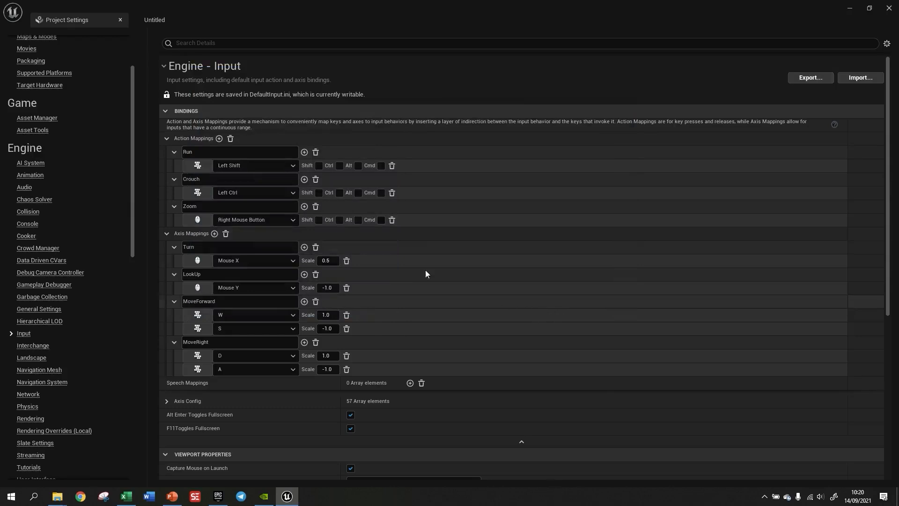
pyautogui.click(120, 20)
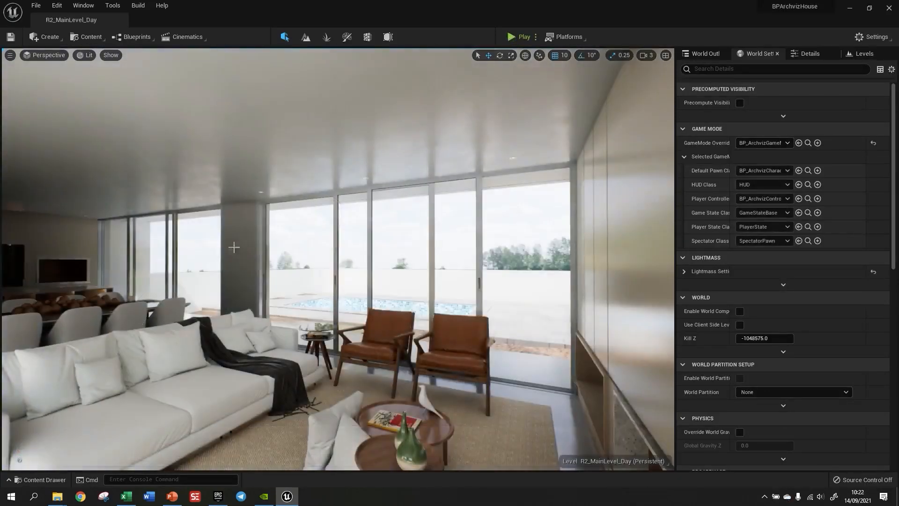
pyautogui.scroll(3, 322, 268)
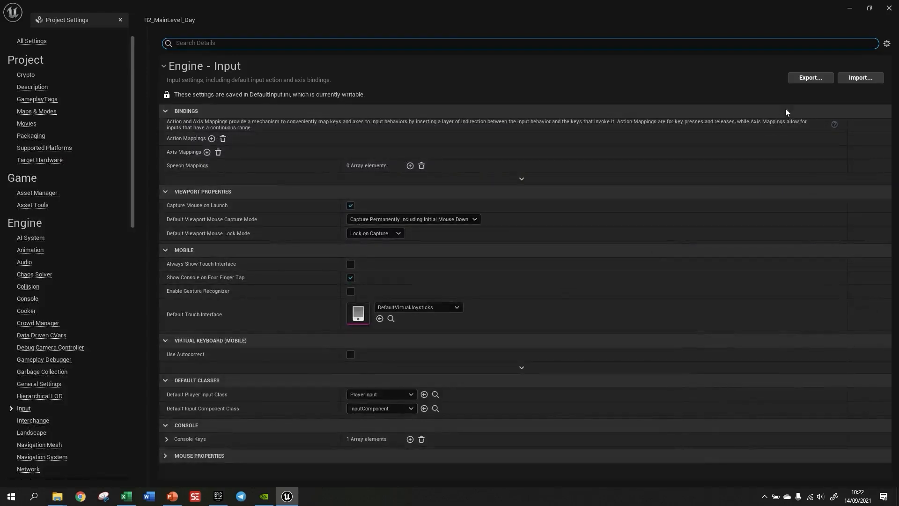
pyautogui.click(854, 78)
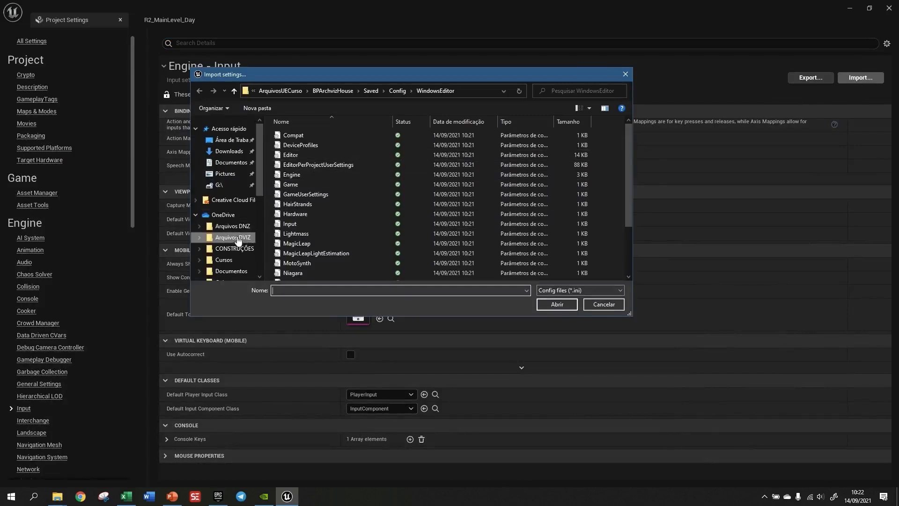
pyautogui.click(229, 237)
pyautogui.doubleClick(302, 146)
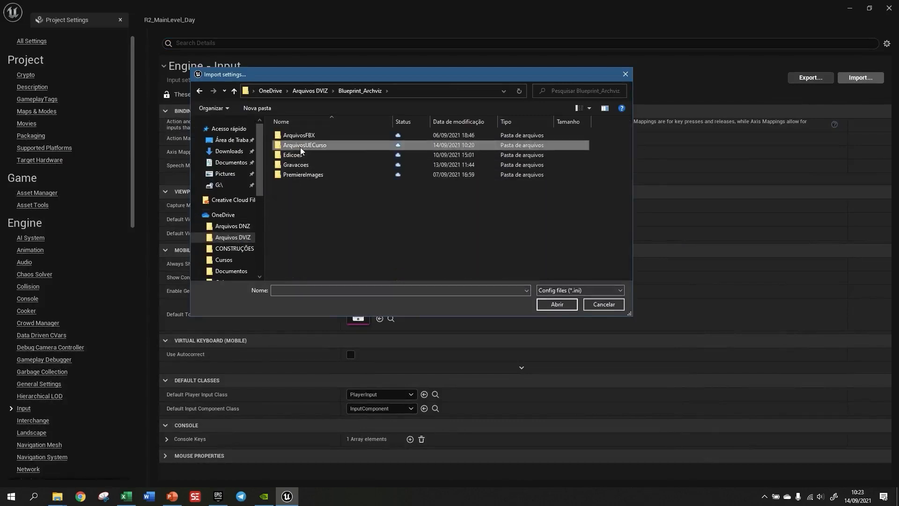
pyautogui.doubleClick(302, 145)
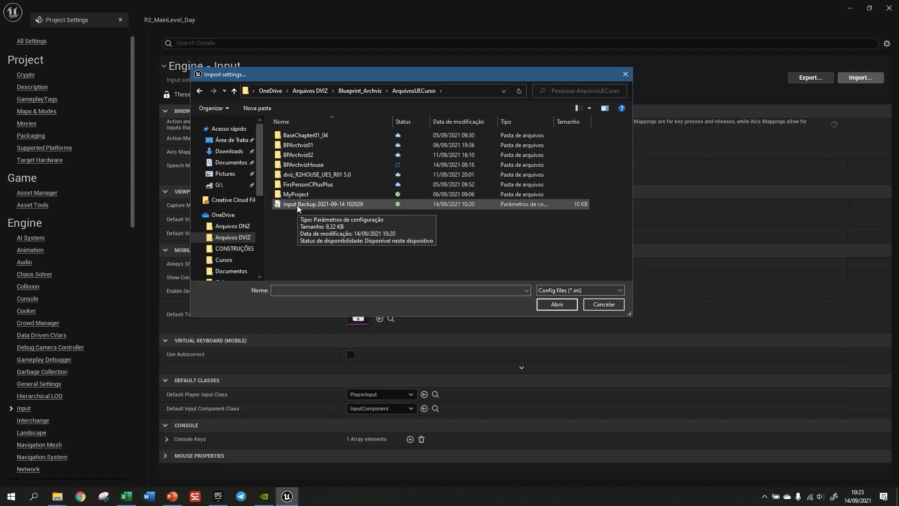
pyautogui.click(330, 205)
pyautogui.click(553, 305)
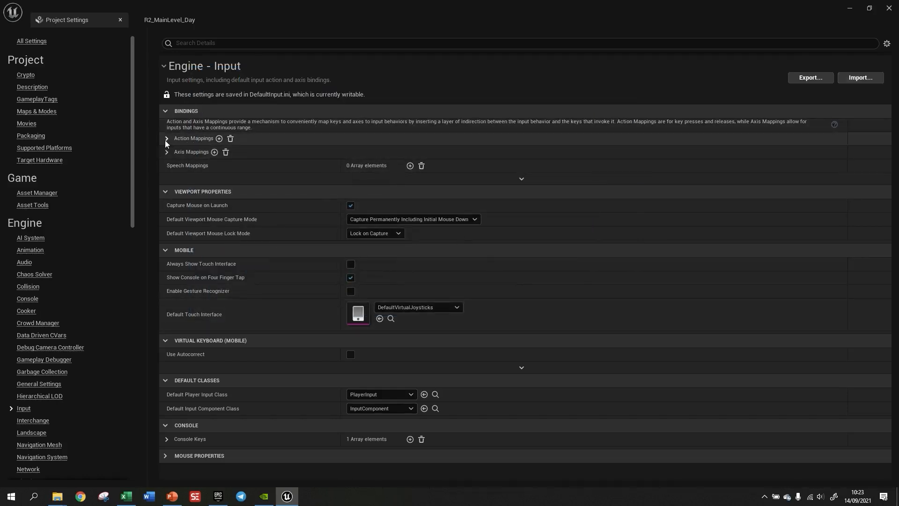
# Expand all imported action and axis mappings to review their key bindings and scales, and close the Project Settings.
pyautogui.click(165, 139)
pyautogui.click(169, 191)
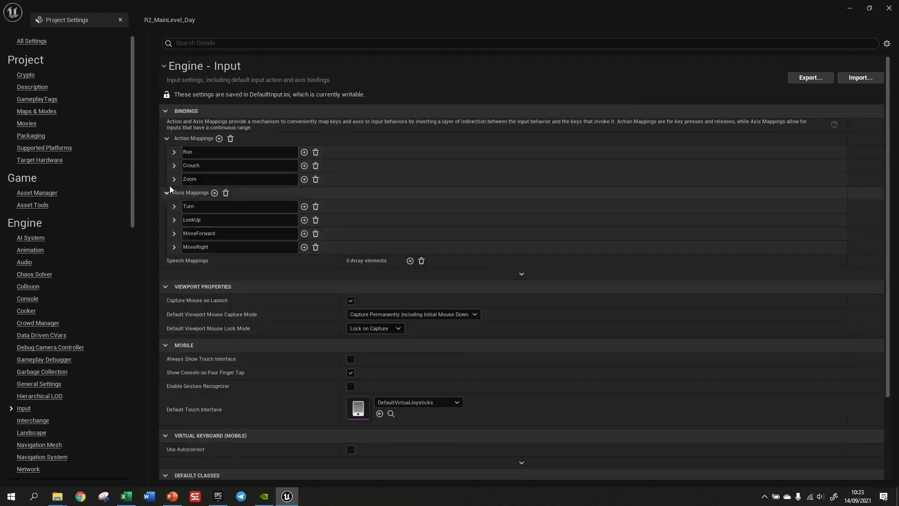
pyautogui.click(173, 153)
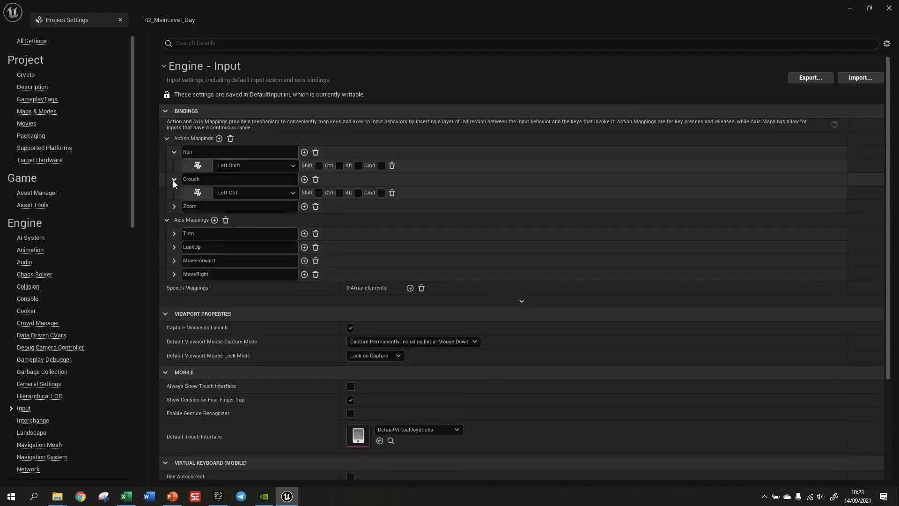
pyautogui.click(173, 207)
pyautogui.click(174, 246)
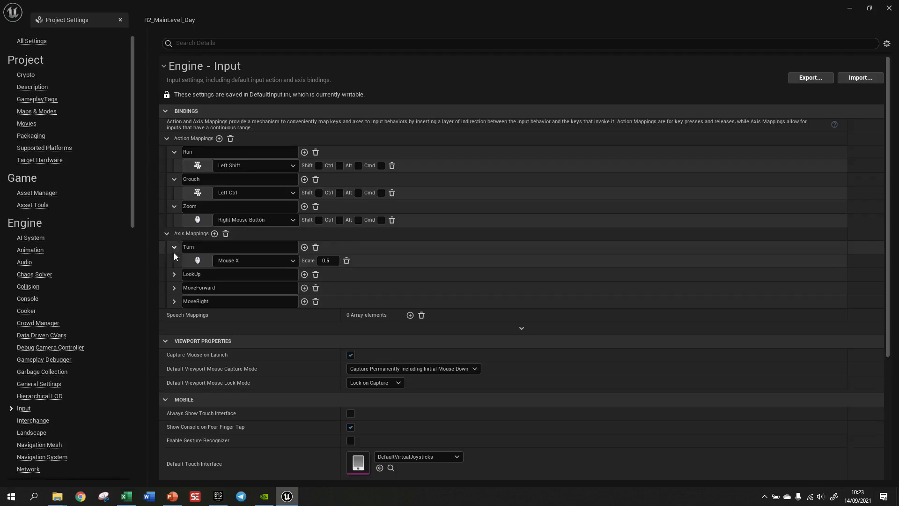
pyautogui.click(174, 274)
pyautogui.click(175, 301)
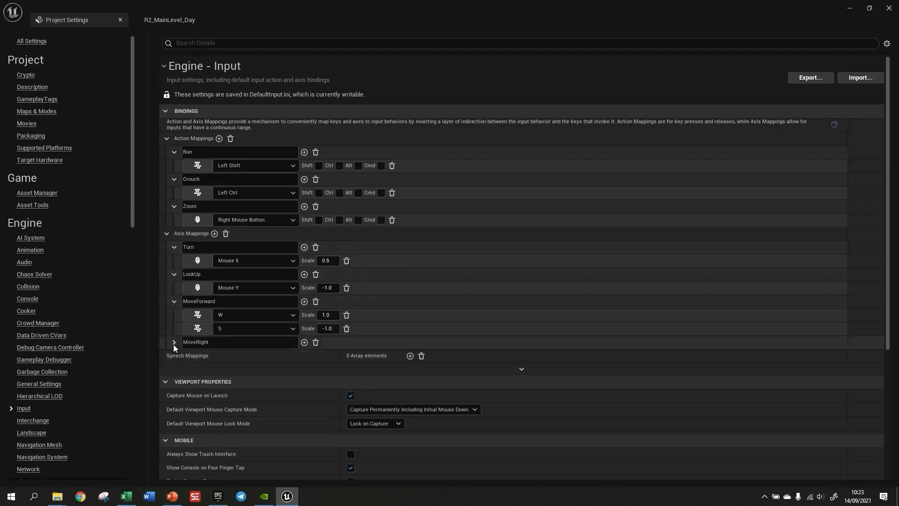
pyautogui.click(174, 342)
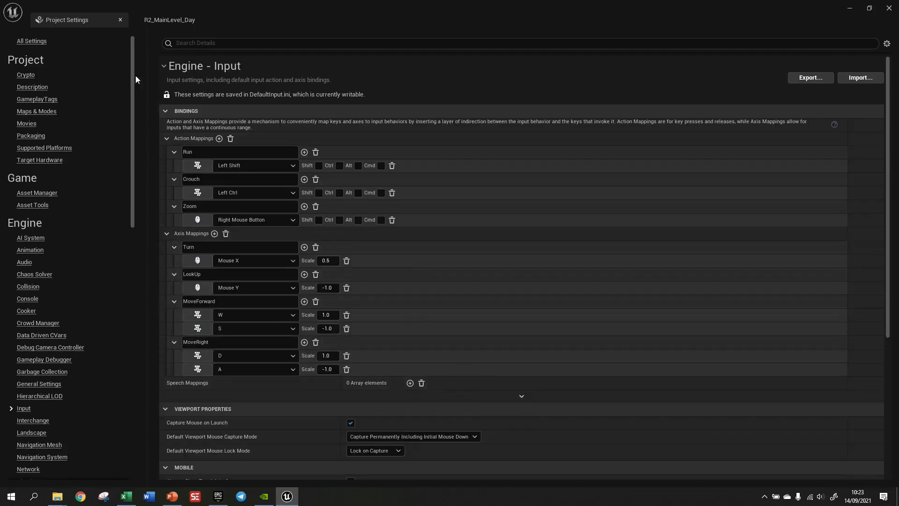
pyautogui.click(120, 20)
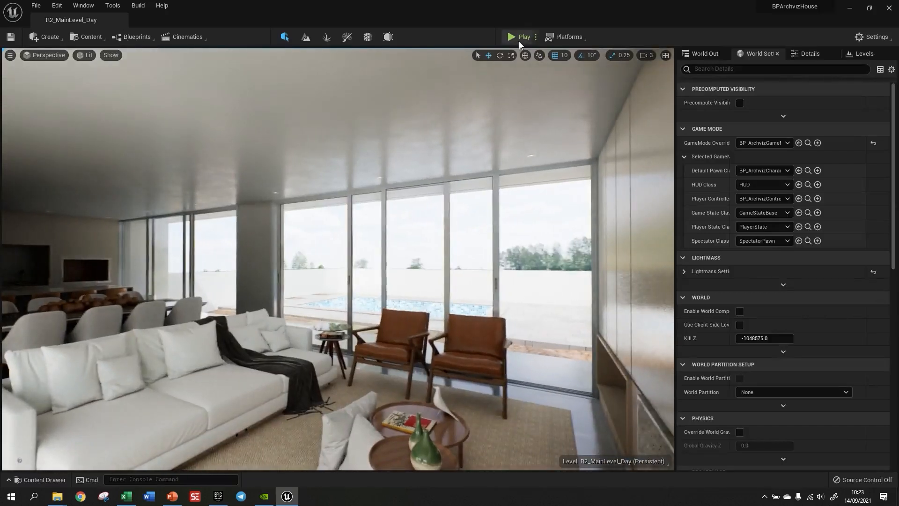
# Playtest the level by walking through the living, dining and kitchen areas and testing the zoom, and stop the session.
pyautogui.click(519, 42)
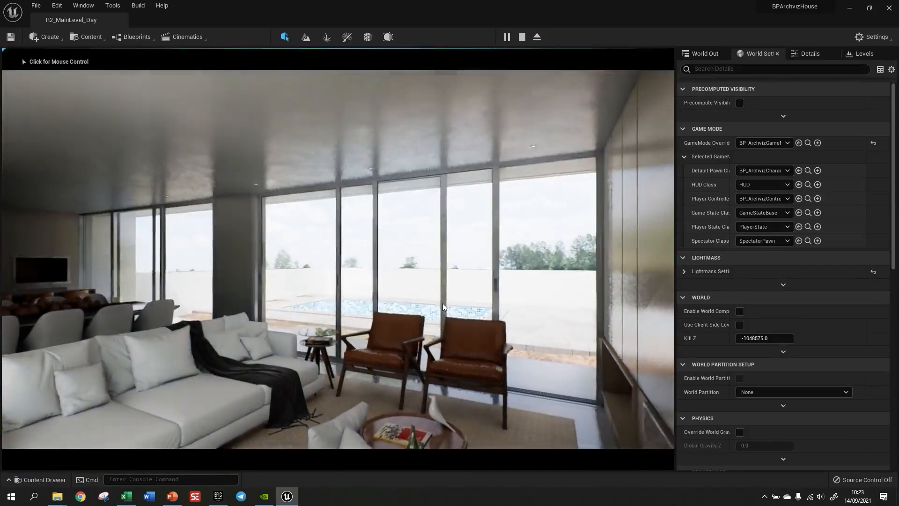
pyautogui.click(393, 289)
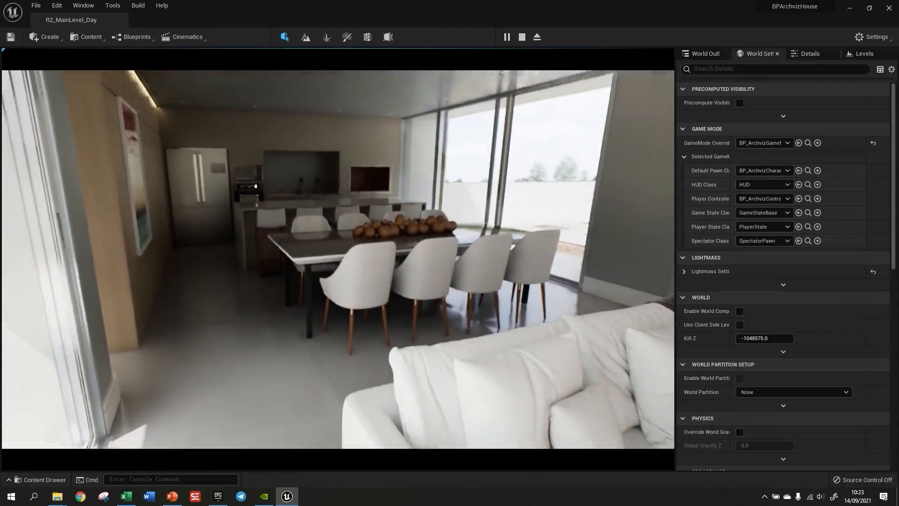
pyautogui.rightClick(338, 259)
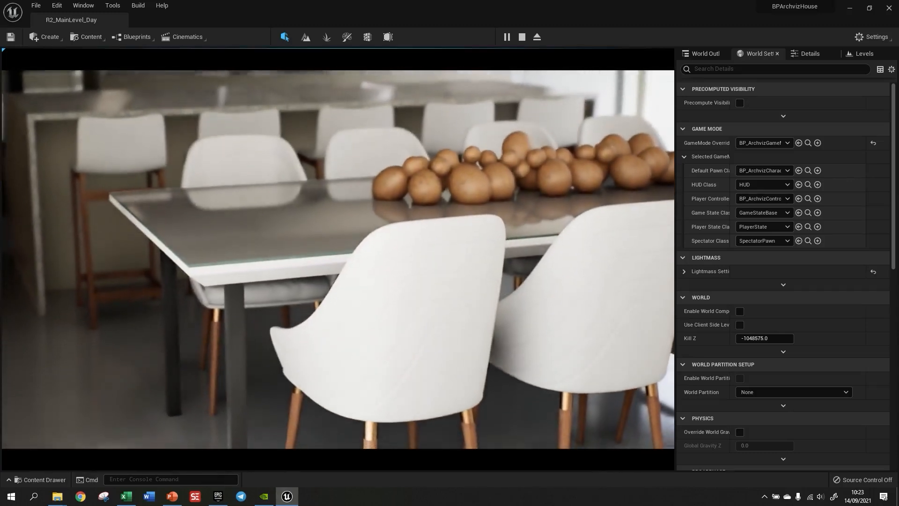
pyautogui.rightClick(338, 260)
pyautogui.press('w')
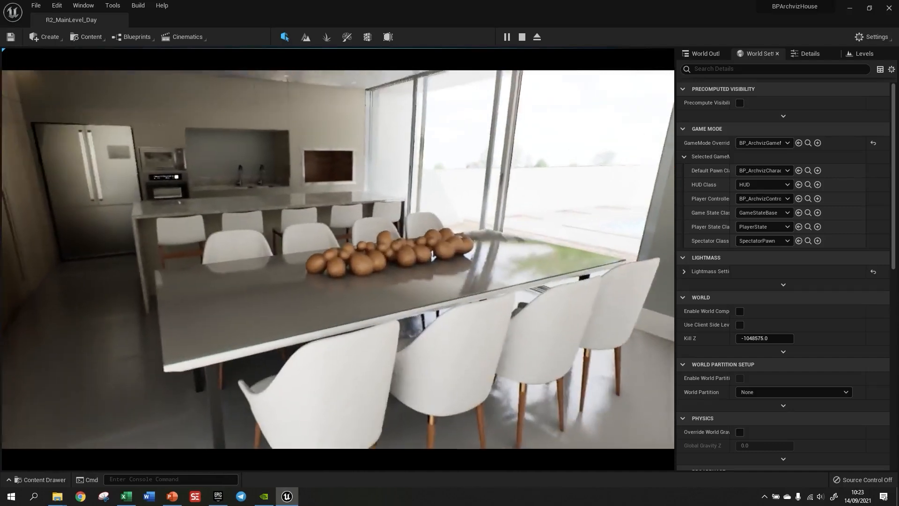
pyautogui.rightClick(338, 259)
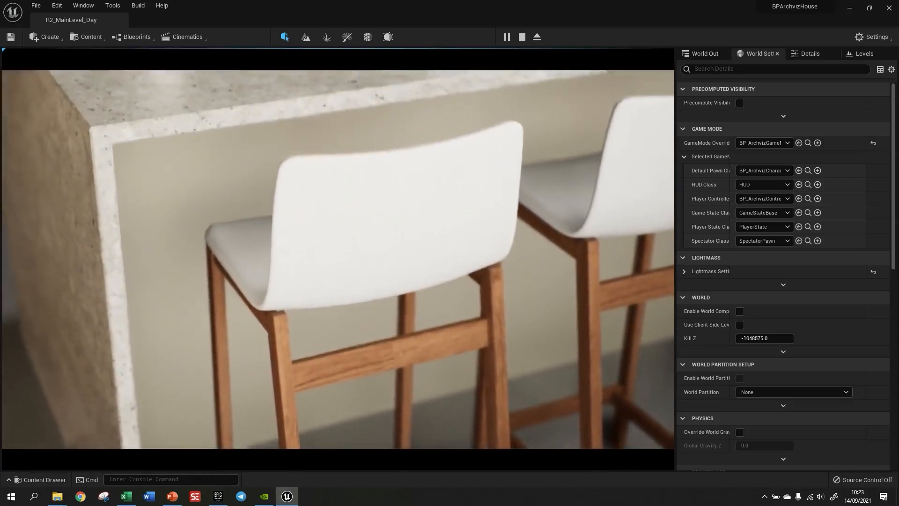
pyautogui.rightClick(338, 259)
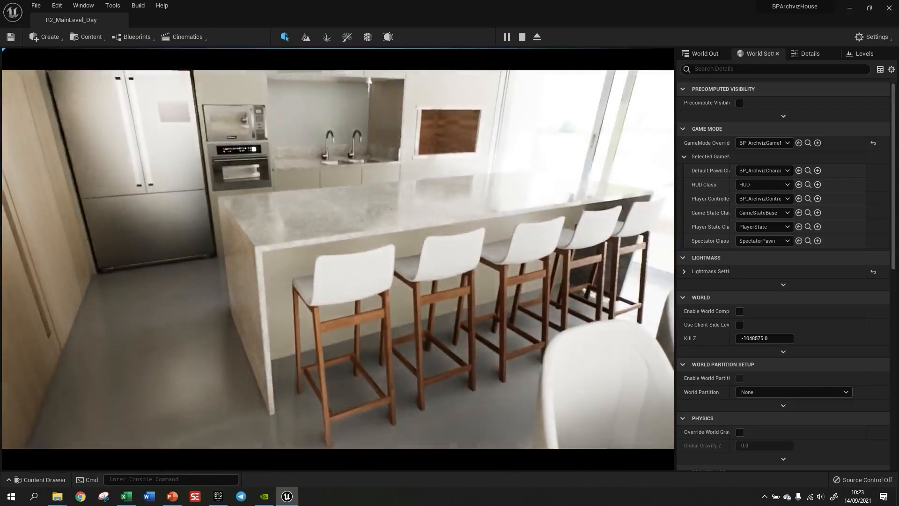
pyautogui.rightClick(338, 259)
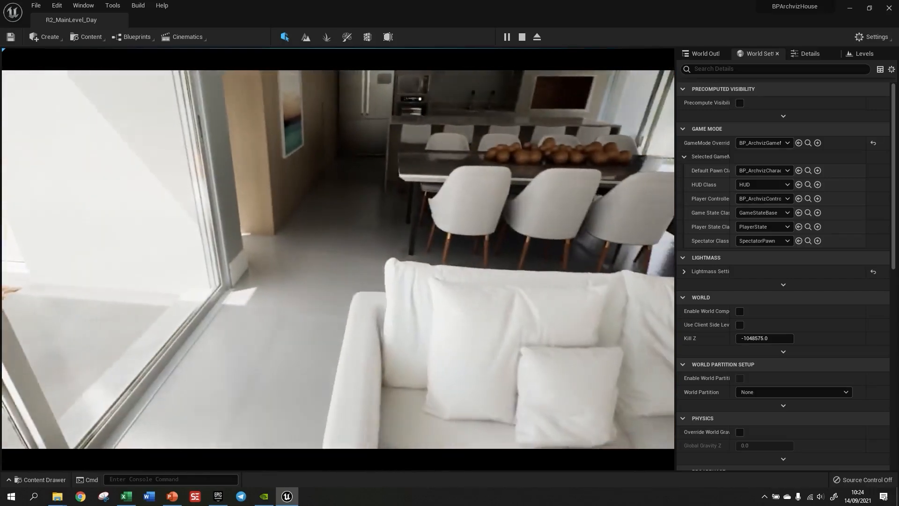
pyautogui.press('w')
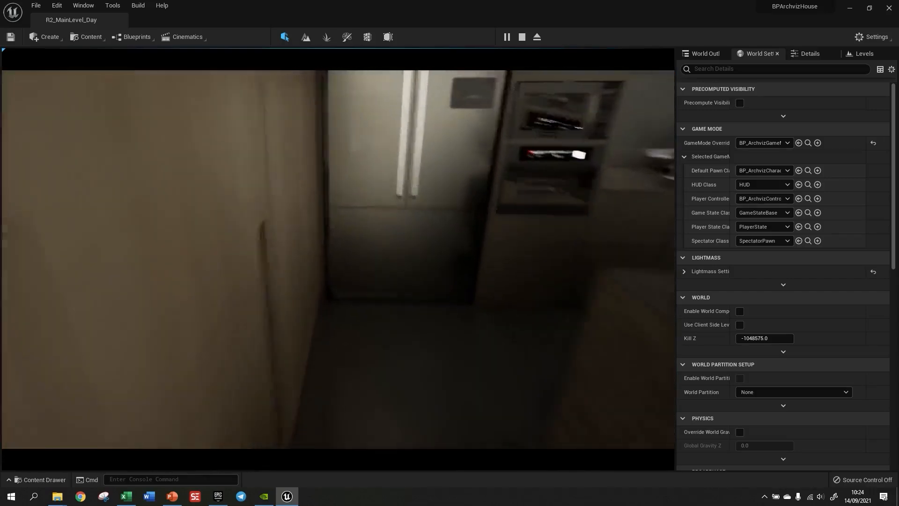
pyautogui.press('w')
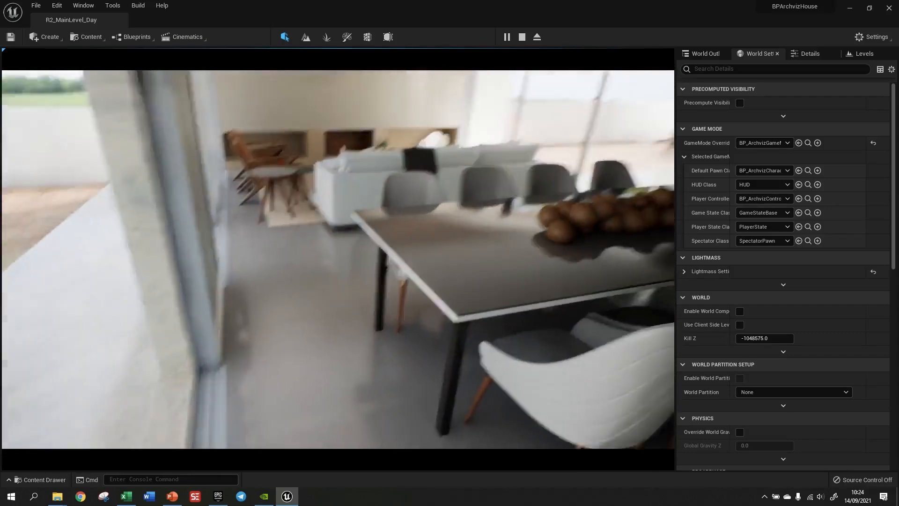
pyautogui.press('Escape')
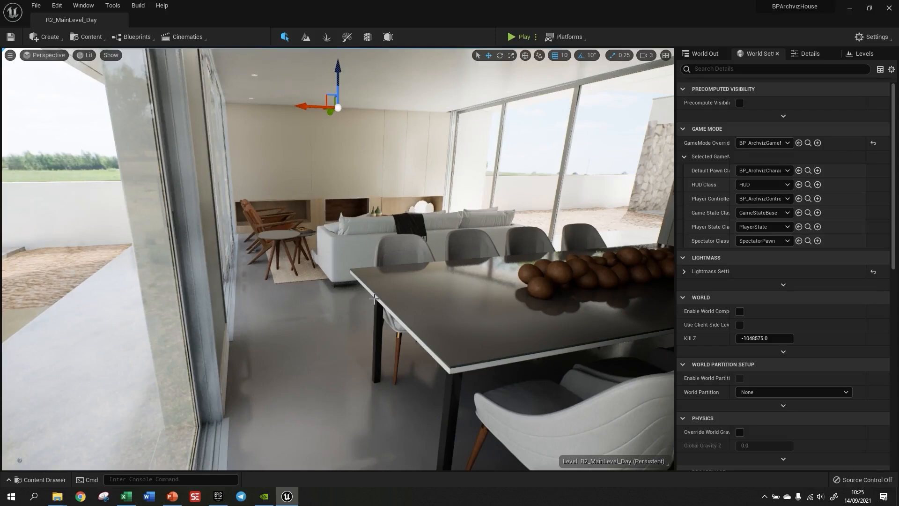
# Browse the project content to the BPARCHVIZ_COURSEFILES > THIRD_PART > BLUEPRINTS folder.
pyautogui.click(373, 252)
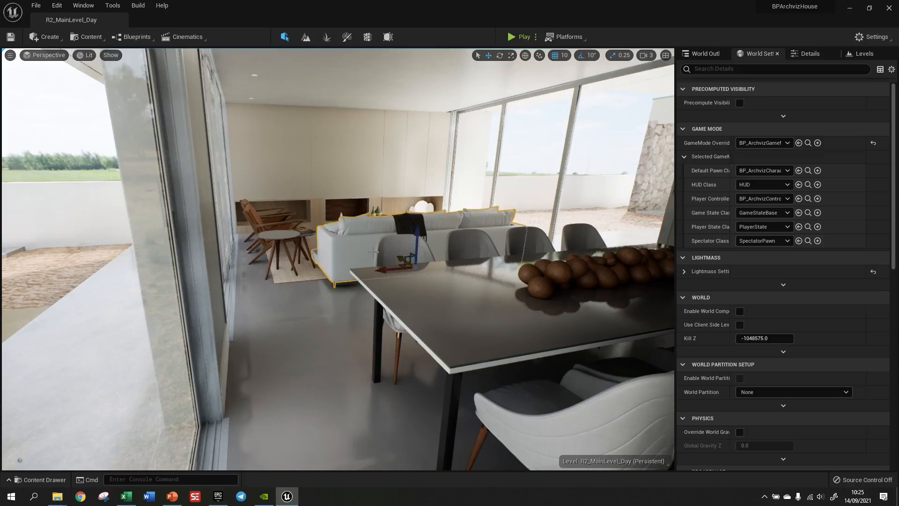
pyautogui.click(37, 480)
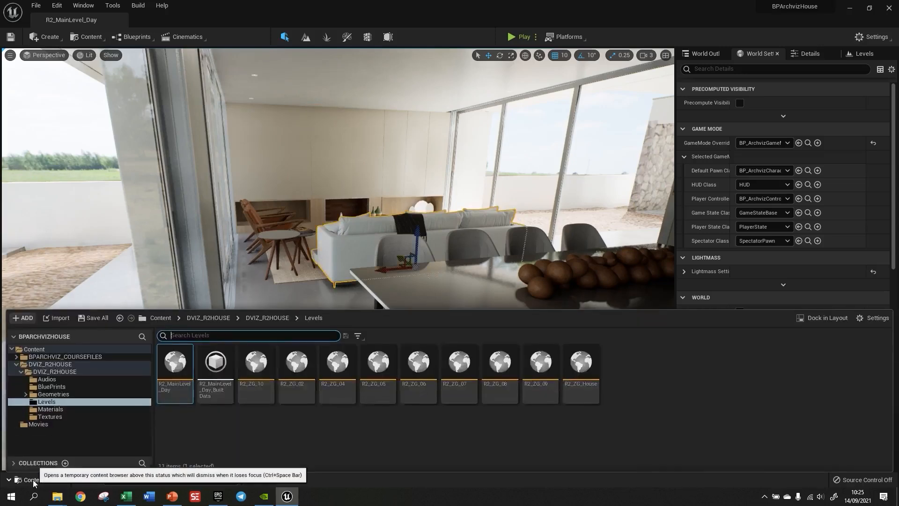
pyautogui.click(17, 364)
pyautogui.click(17, 357)
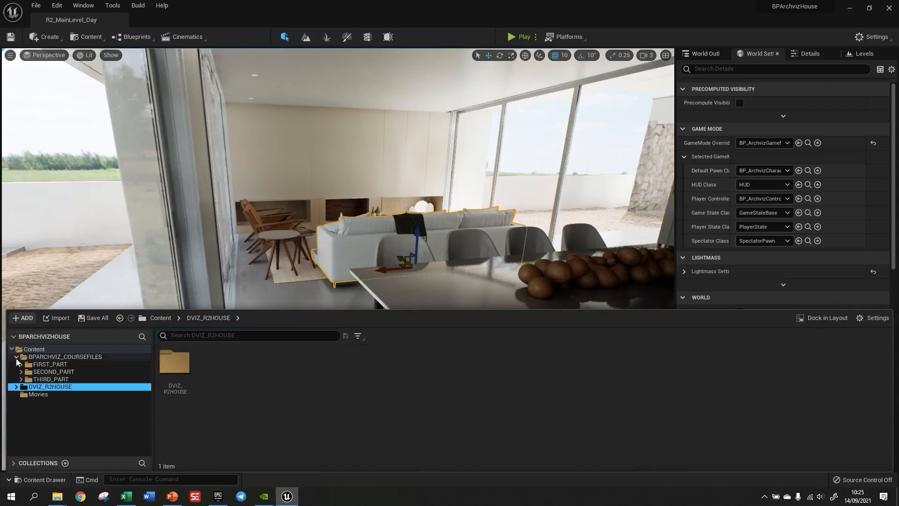
pyautogui.click(47, 381)
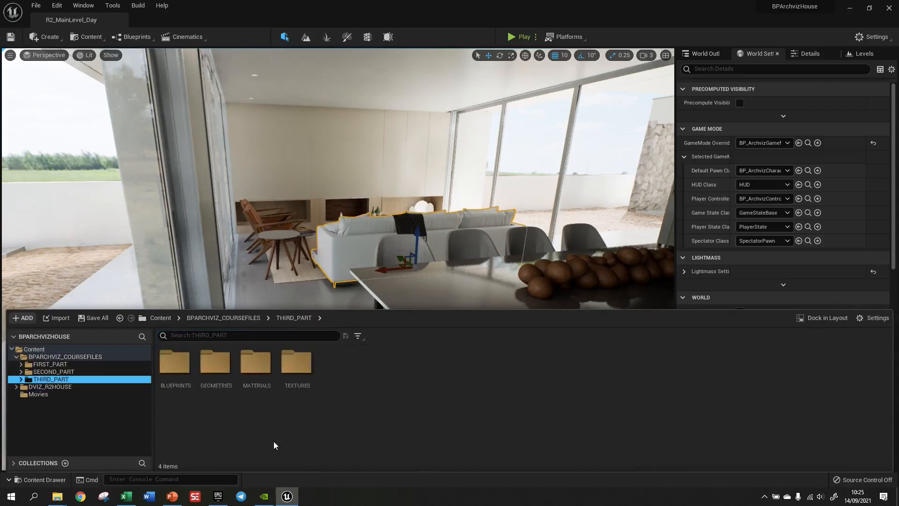
pyautogui.doubleClick(175, 365)
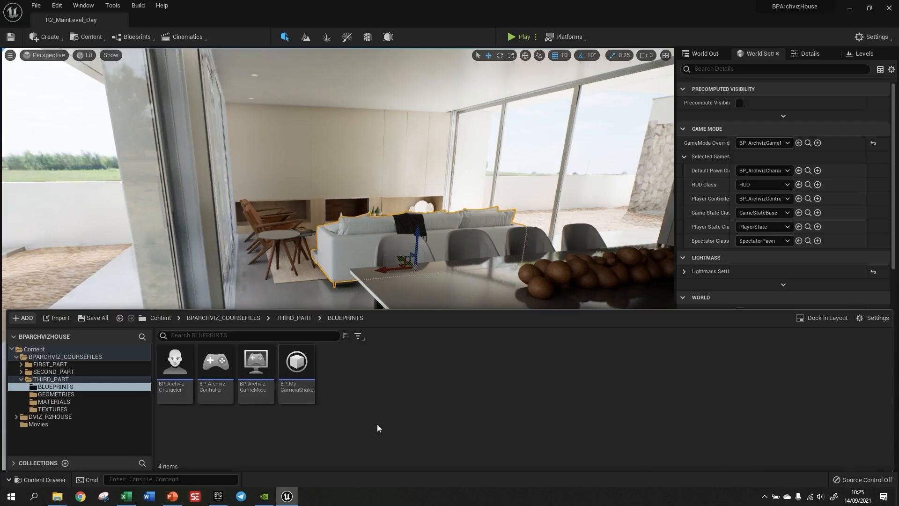
# Create a Blueprint Class with Actor as its parent in the BLUEPRINTS folder and name it BP_Lamp.
pyautogui.rightClick(362, 377)
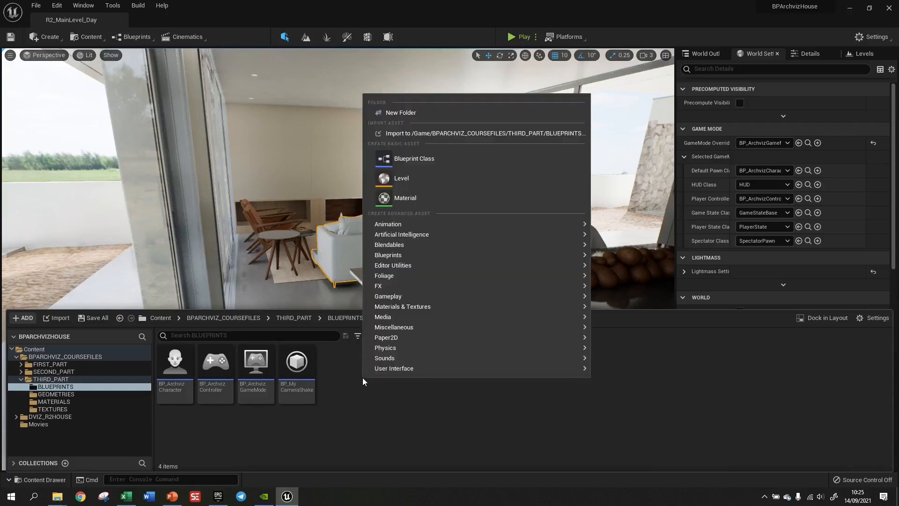
pyautogui.click(414, 161)
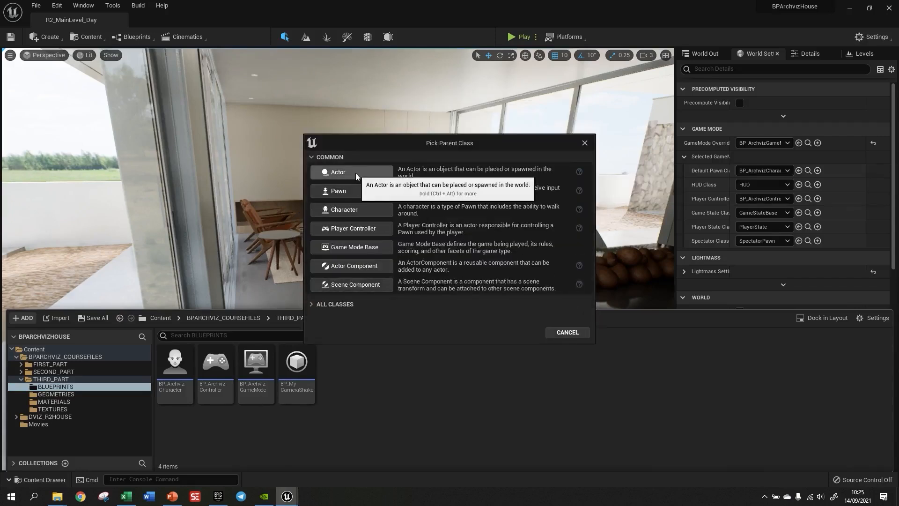
pyautogui.click(356, 173)
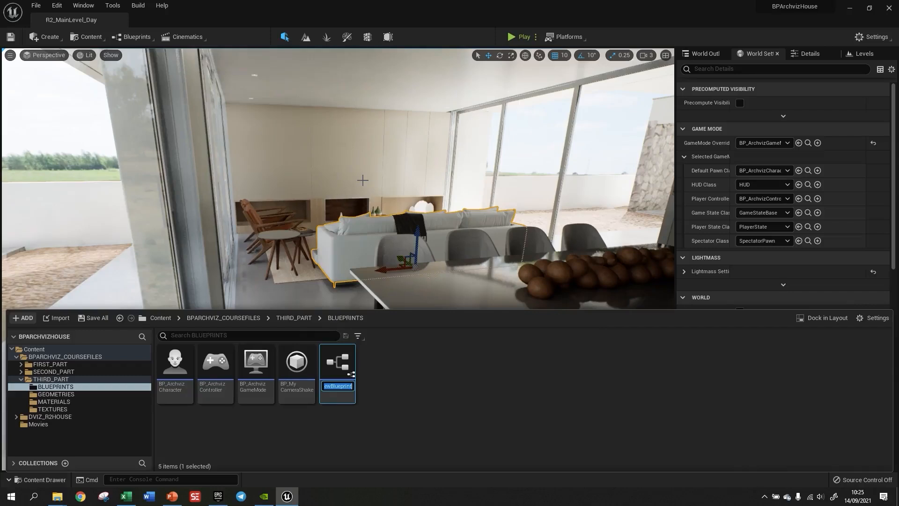
pyautogui.write('BP_Lamp')
pyautogui.press('Return')
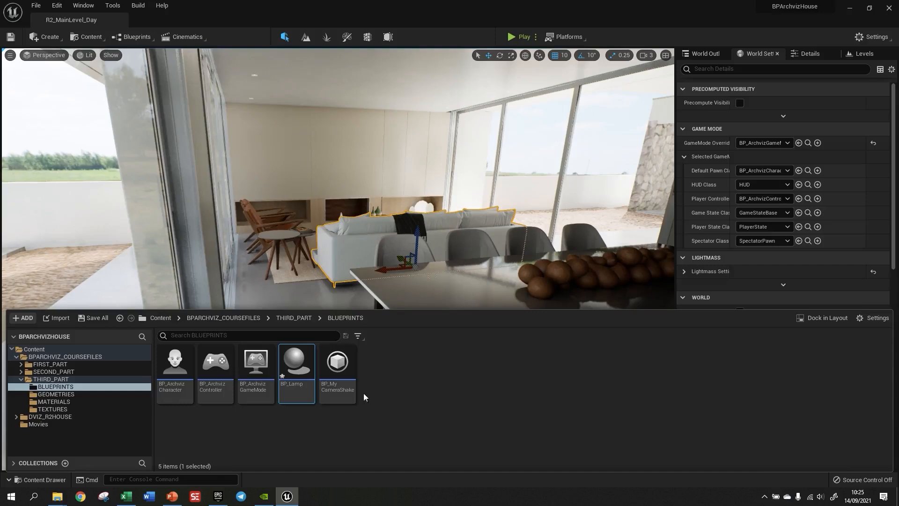
# Open the BP_Lamp blueprint and add a Static Mesh component named Lampshade.
pyautogui.doubleClick(305, 381)
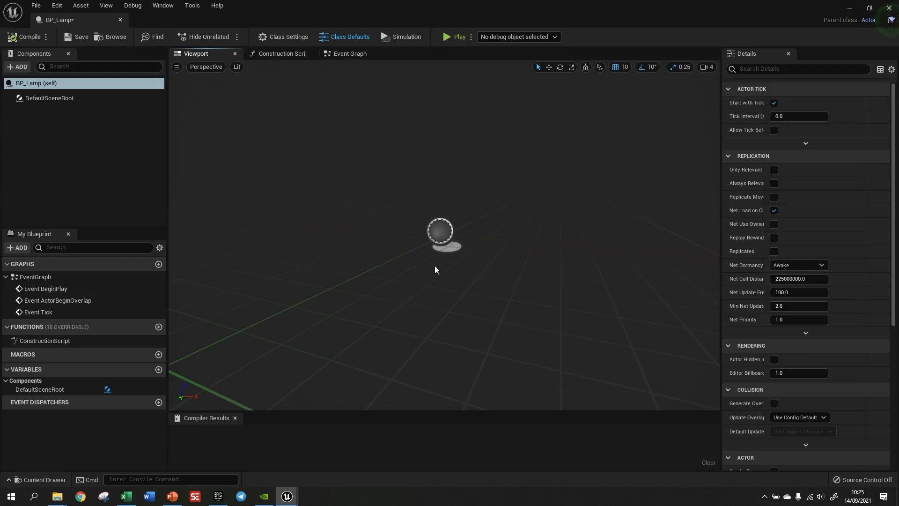
pyautogui.moveTo(478, 269)
pyautogui.mouseDown(button='middle')
pyautogui.moveTo(486, 232)
pyautogui.moveTo(478, 268)
pyautogui.mouseUp(button='middle')
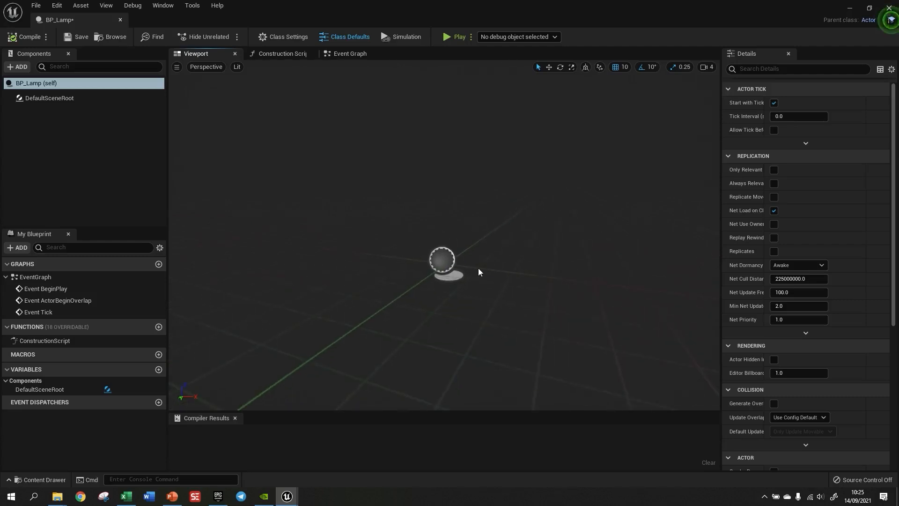
pyautogui.click(21, 68)
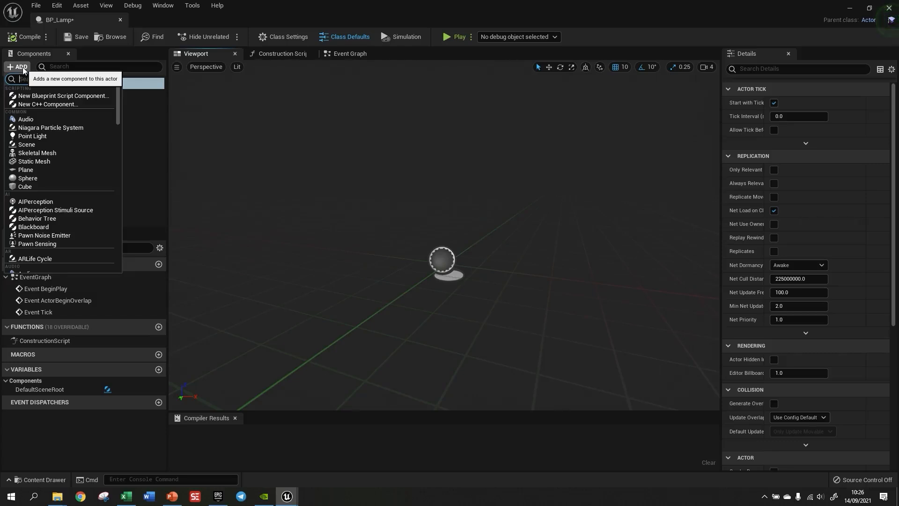
pyautogui.write('sta')
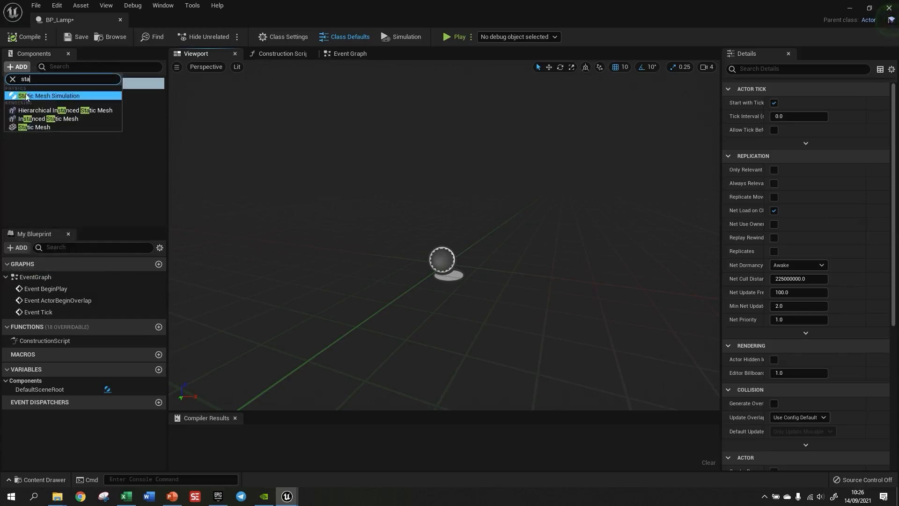
pyautogui.click(34, 127)
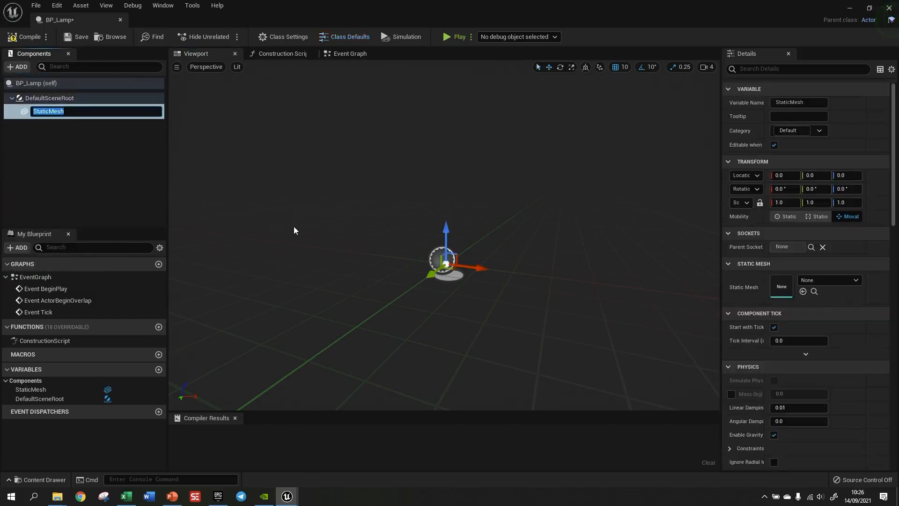
pyautogui.write('Lampshade')
pyautogui.press('Return')
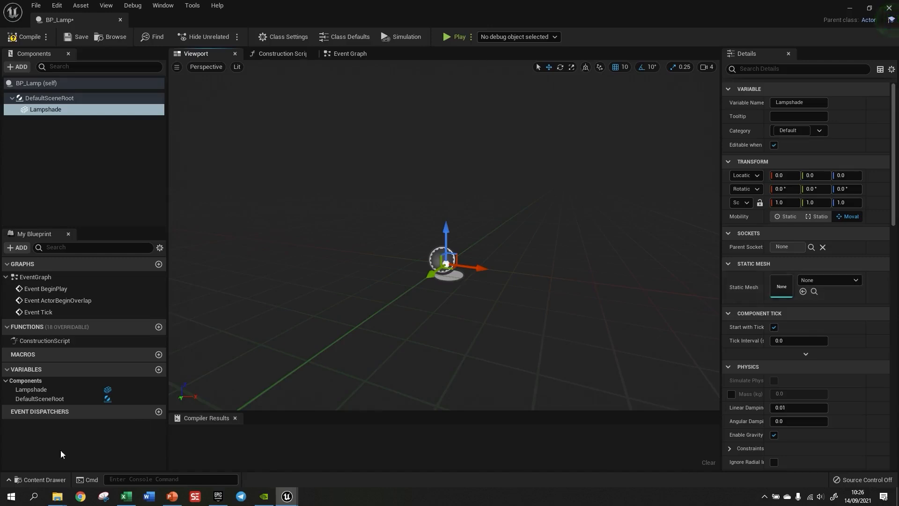
# Assign the SM_Lamp_01 mesh from the THIRD_PART > GEOMETRIES folder to the Lampshade component.
pyautogui.click(15, 481)
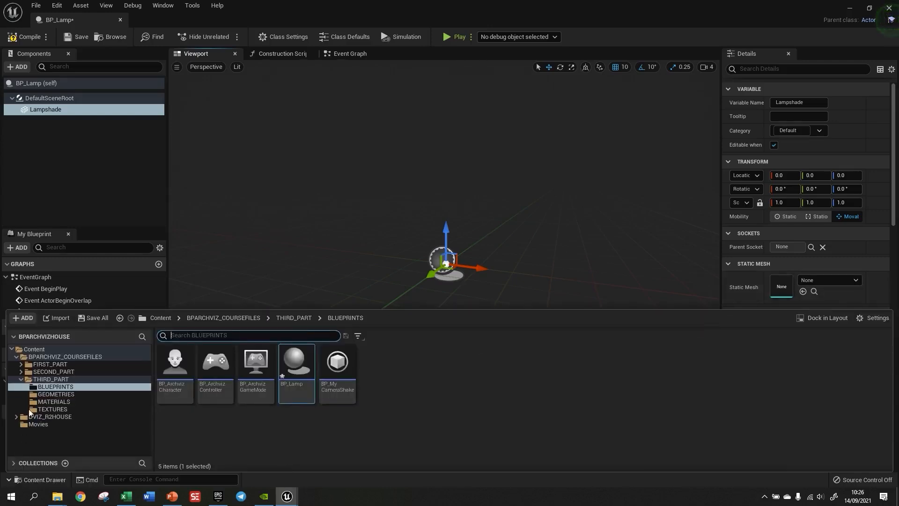
pyautogui.click(62, 395)
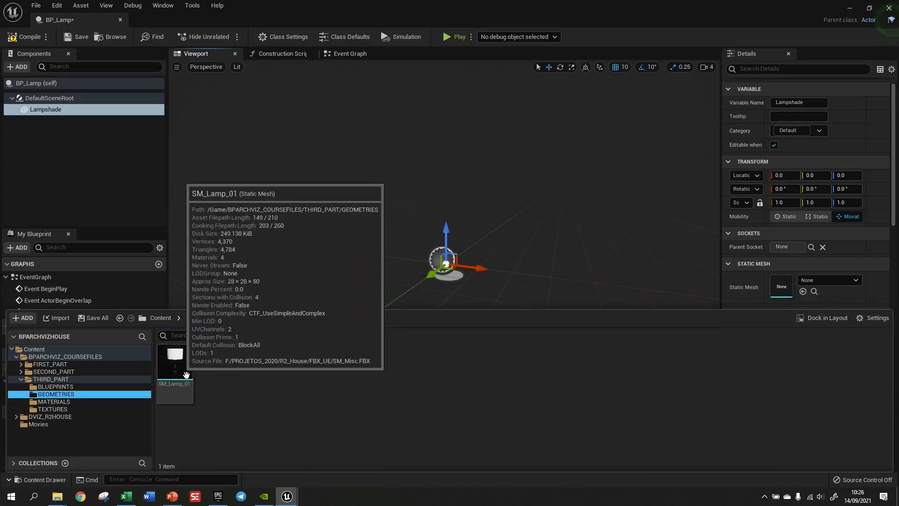
pyautogui.moveTo(194, 374); pyautogui.dragTo(779, 290)
pyautogui.moveTo(780, 288); pyautogui.dragTo(777, 286)
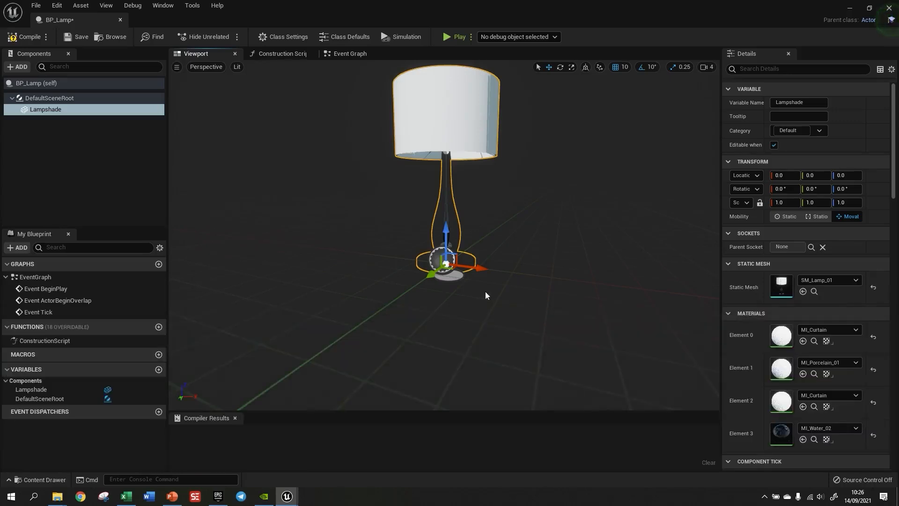
# Examine the lamp mesh from several angles, including the bulb and frame inside the shade.
pyautogui.keyDown('alt'); pyautogui.moveTo(485, 291); pyautogui.dragTo(495, 354); pyautogui.keyUp('alt')
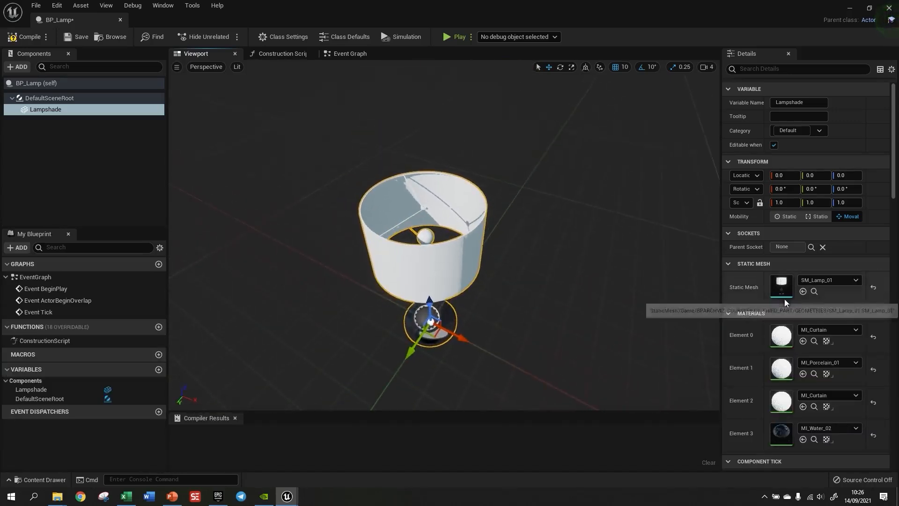
pyautogui.keyDown('alt'); pyautogui.moveTo(492, 304); pyautogui.dragTo(508, 298); pyautogui.keyUp('alt')
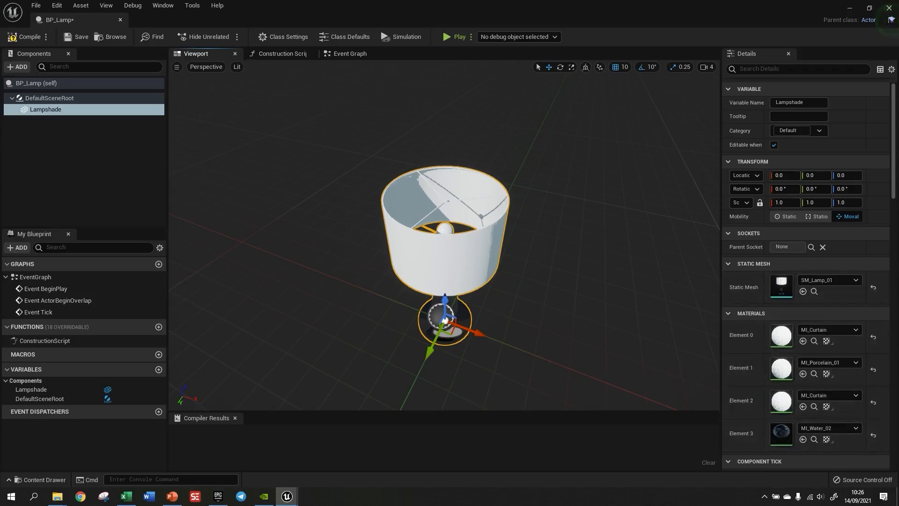
pyautogui.keyDown('alt'); pyautogui.moveTo(529, 305); pyautogui.dragTo(512, 312); pyautogui.keyUp('alt')
pyautogui.scroll(1, 463, 248)
pyautogui.scroll(-1, 476, 246)
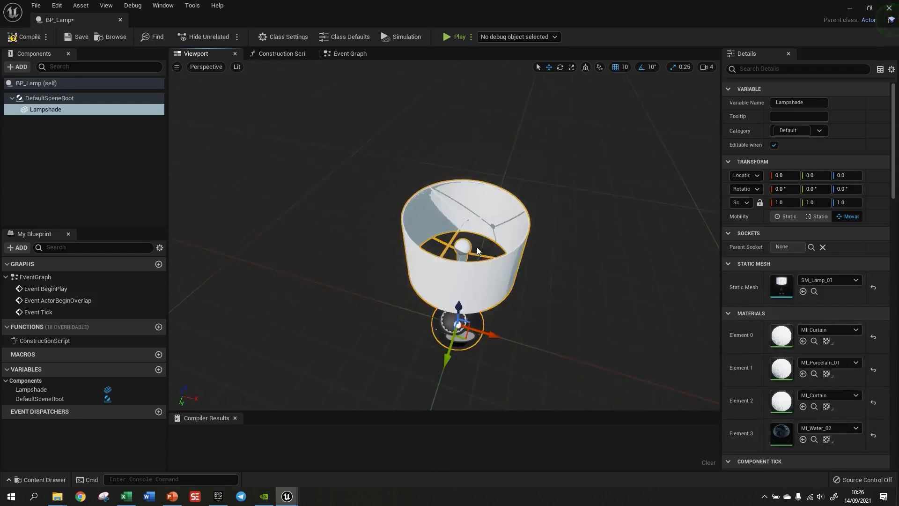
pyautogui.press('f')
pyautogui.moveTo(524, 282)
pyautogui.keyDown('alt'); pyautogui.mouseDown()
pyautogui.moveTo(520, 217)
pyautogui.moveTo(528, 298)
pyautogui.mouseUp(); pyautogui.keyUp('alt')
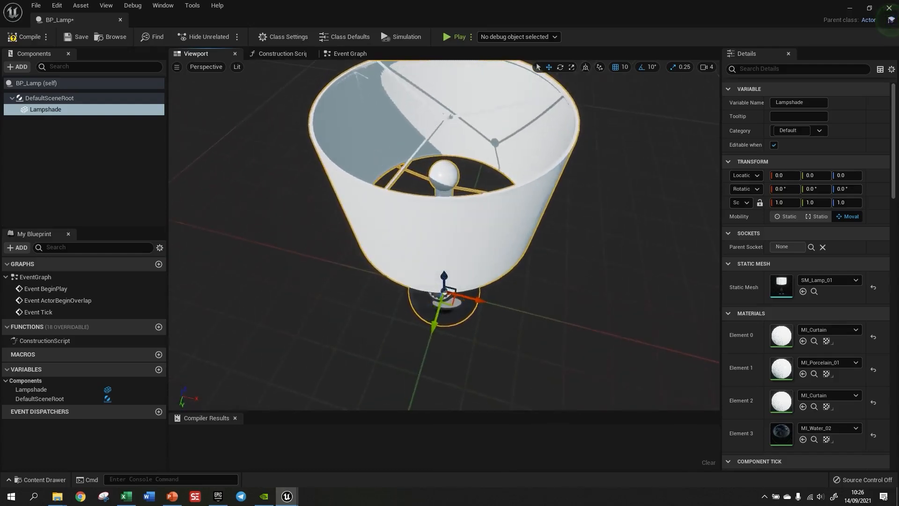
pyautogui.scroll(-5, 394, 336)
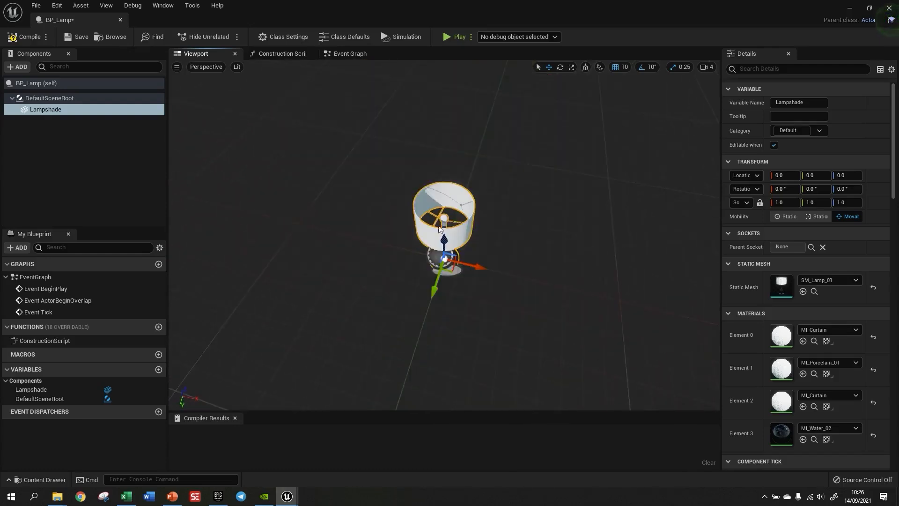
pyautogui.scroll(5, 468, 197)
pyautogui.keyDown('alt'); pyautogui.moveTo(501, 285); pyautogui.dragTo(457, 174); pyautogui.keyUp('alt')
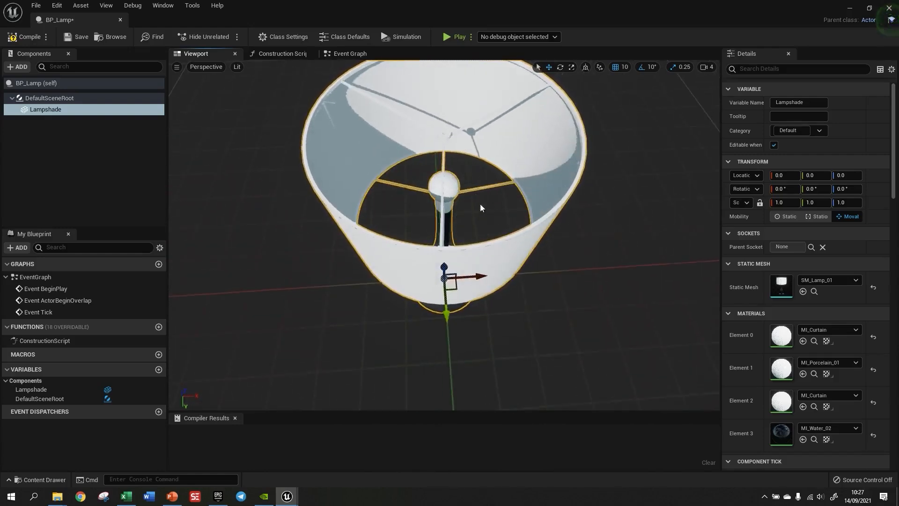
pyautogui.keyDown('alt'); pyautogui.moveTo(486, 201); pyautogui.dragTo(460, 175); pyautogui.keyUp('alt')
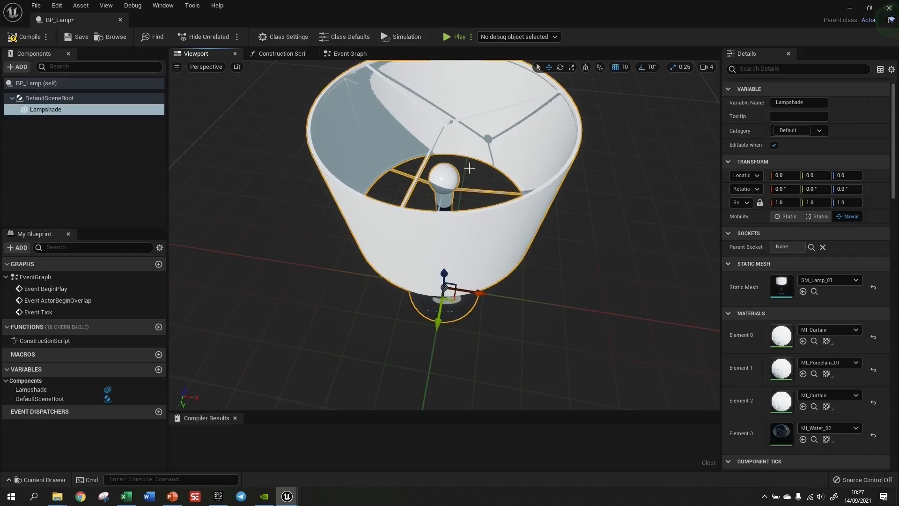
# Add a Point Light component under DefaultSceneRoot, separate from Lampshade, and keep its default name PointLight.
pyautogui.click(39, 134)
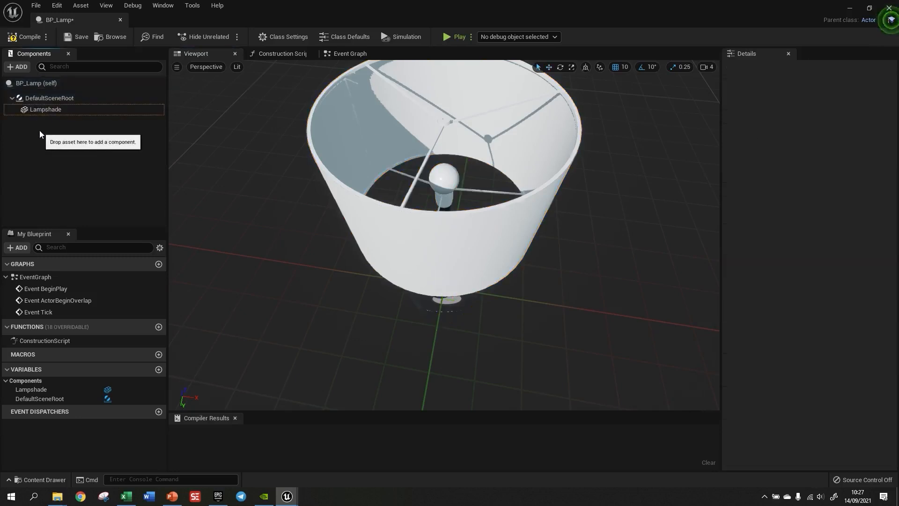
pyautogui.click(21, 67)
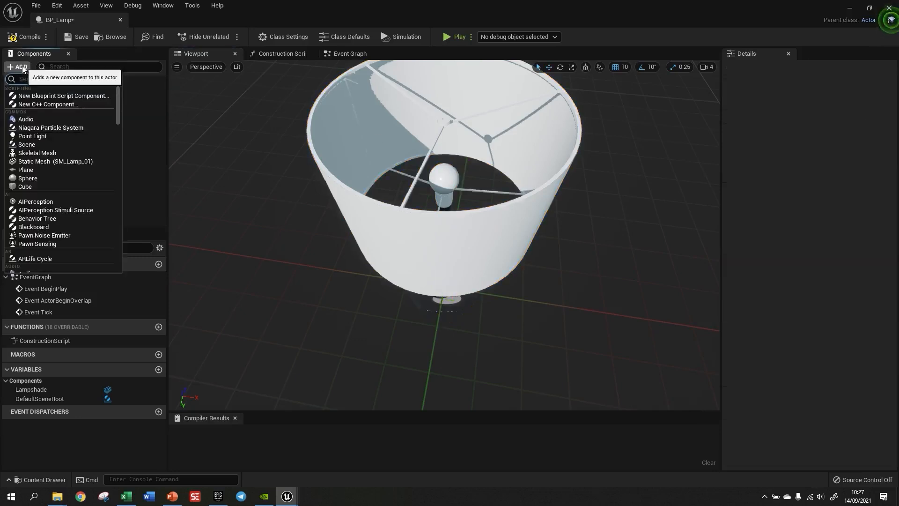
pyautogui.click(41, 136)
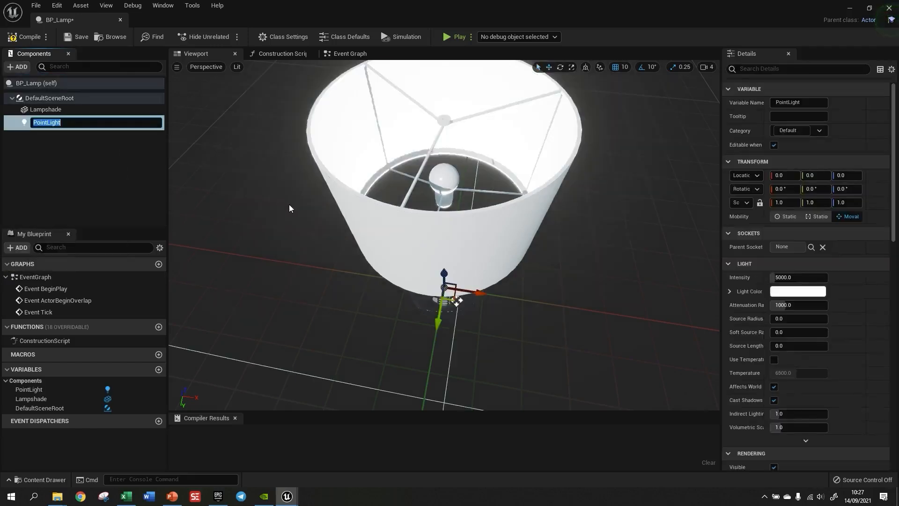
pyautogui.press('Return')
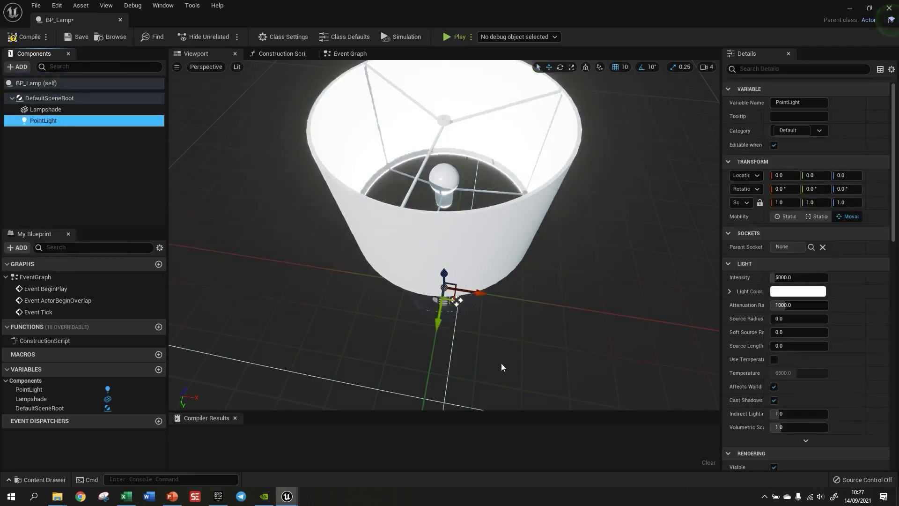
# In the left wireframe view, raise the point light to just above the lamp's bulb, at a Z location of about 41.67.
pyautogui.keyDown('alt'); pyautogui.moveTo(490, 359); pyautogui.dragTo(487, 321); pyautogui.keyUp('alt')
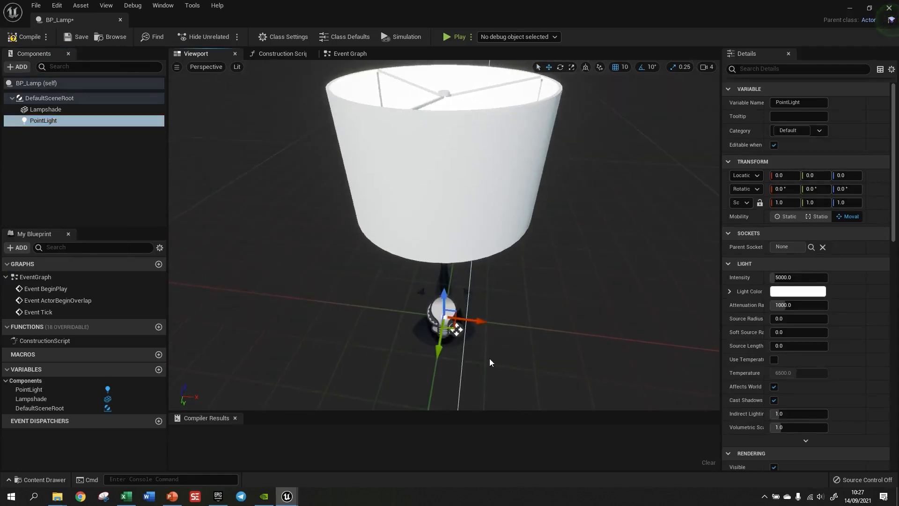
pyautogui.hotkey('alt', 'k')
pyautogui.scroll(10, 440, 223)
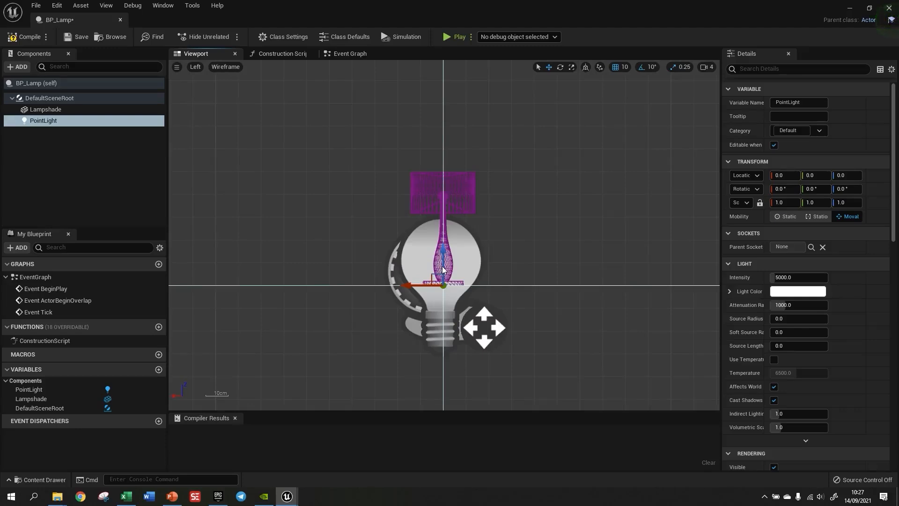
pyautogui.moveTo(507, 285); pyautogui.dragTo(491, 248, button='right')
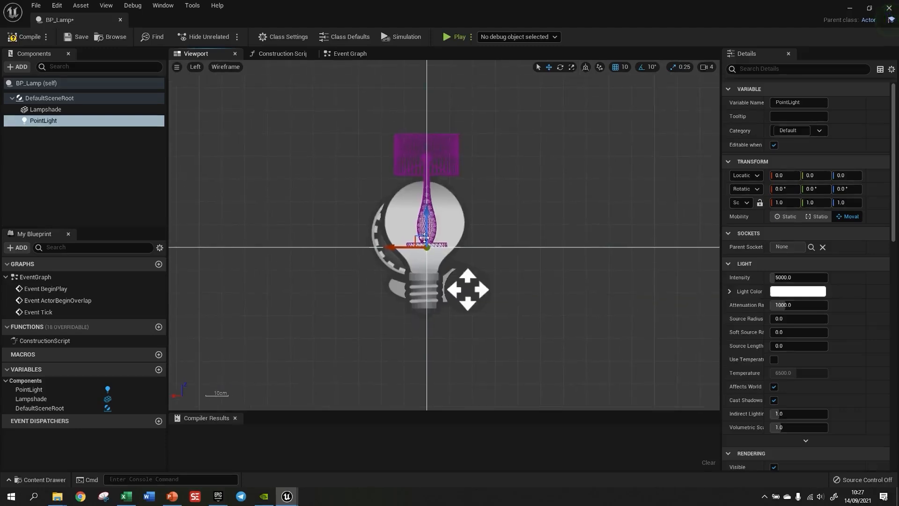
pyautogui.moveTo(427, 234); pyautogui.dragTo(426, 148)
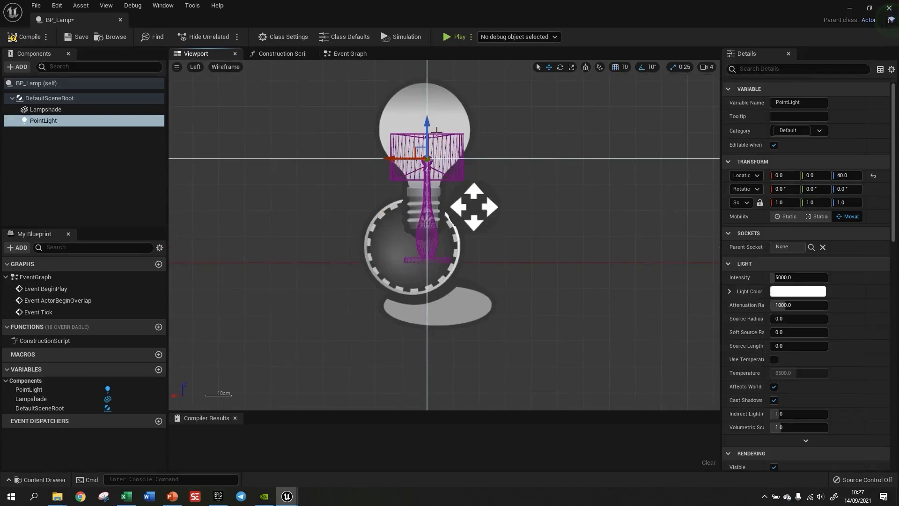
pyautogui.scroll(2, 431, 172)
pyautogui.scroll(5, 432, 171)
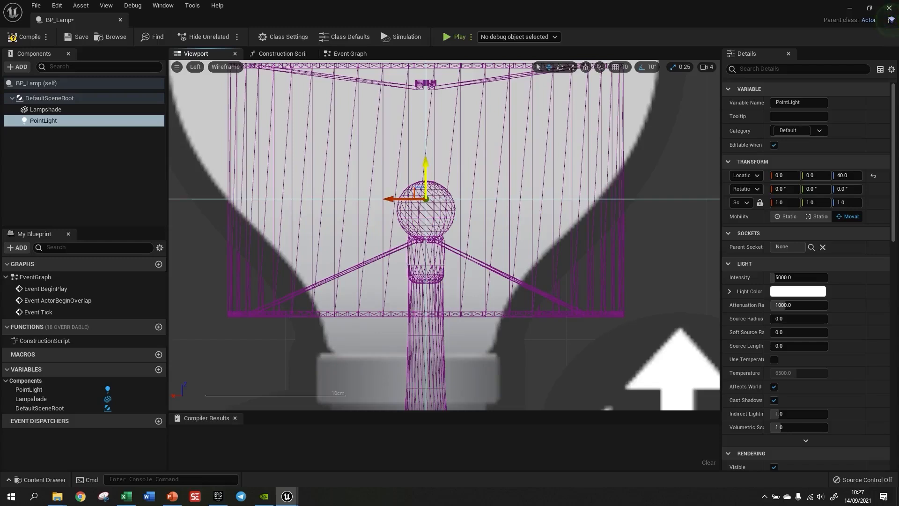
pyautogui.moveTo(435, 190); pyautogui.dragTo(431, 155)
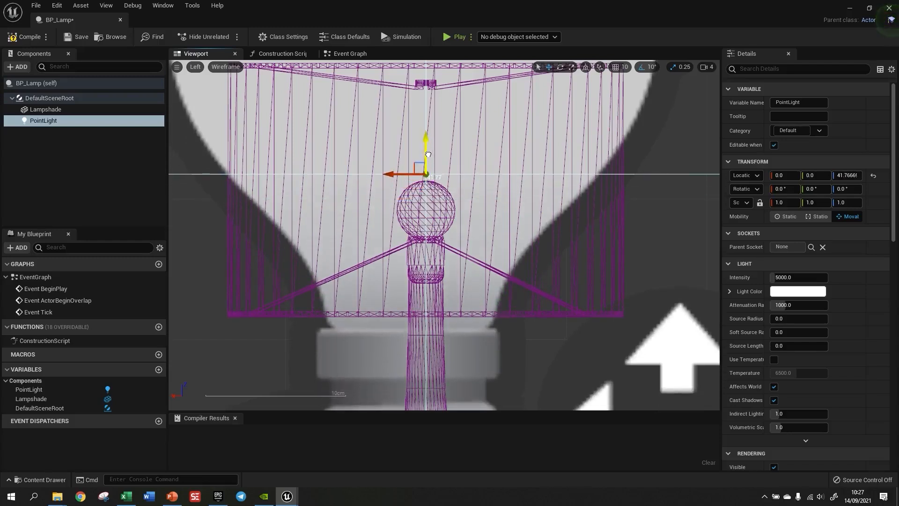
pyautogui.moveTo(425, 154); pyautogui.dragTo(424, 157)
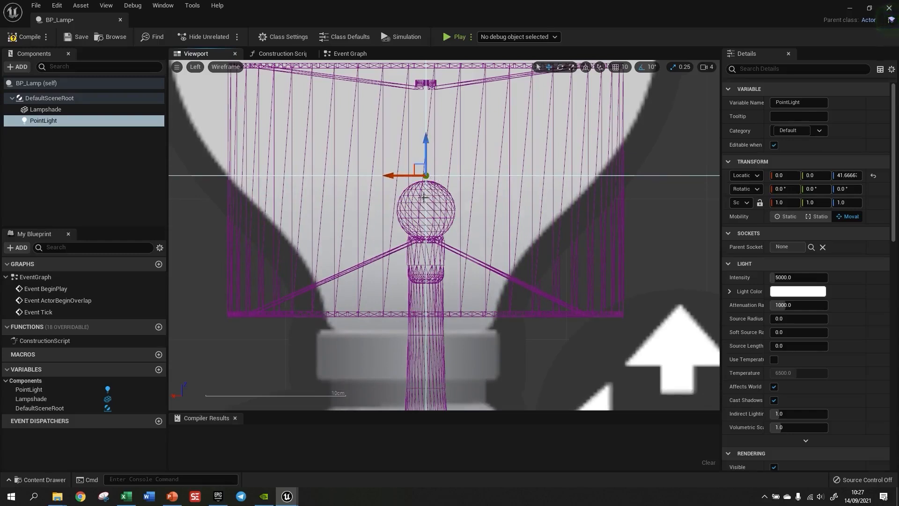
# Check the point light's centering in the top view and its glow on the lamp in the perspective view.
pyautogui.hotkey('alt', 'j')
pyautogui.scroll(-2, 457, 137)
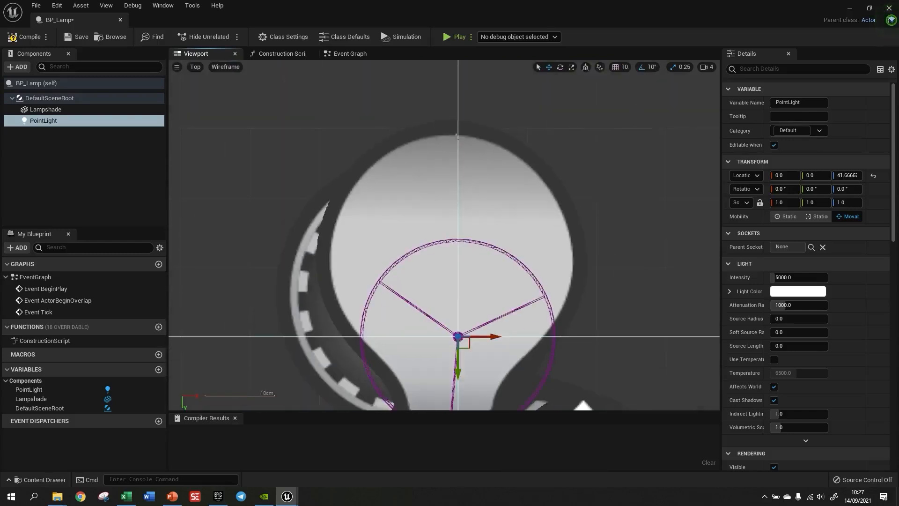
pyautogui.scroll(2, 452, 347)
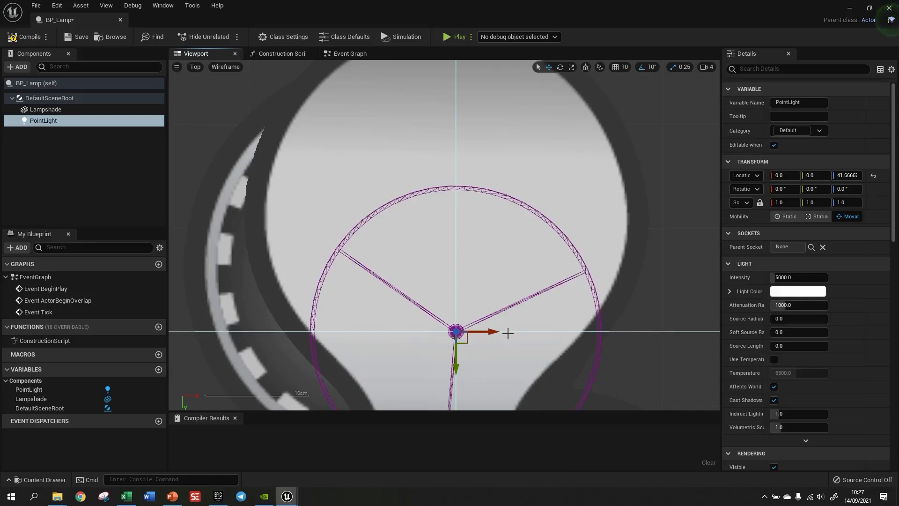
pyautogui.hotkey('alt', 'g')
pyautogui.press('f')
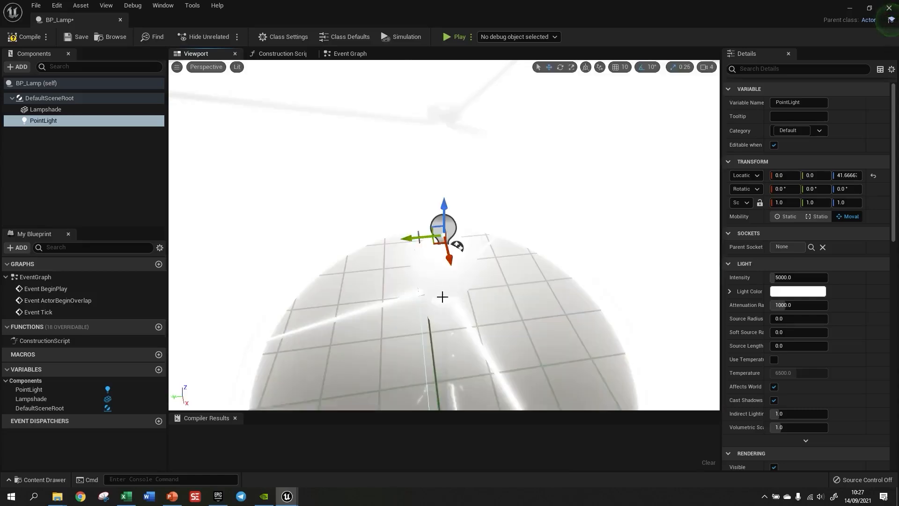
pyautogui.keyDown('alt'); pyautogui.moveTo(441, 297); pyautogui.dragTo(496, 295); pyautogui.keyUp('alt')
pyautogui.scroll(-7, 439, 287)
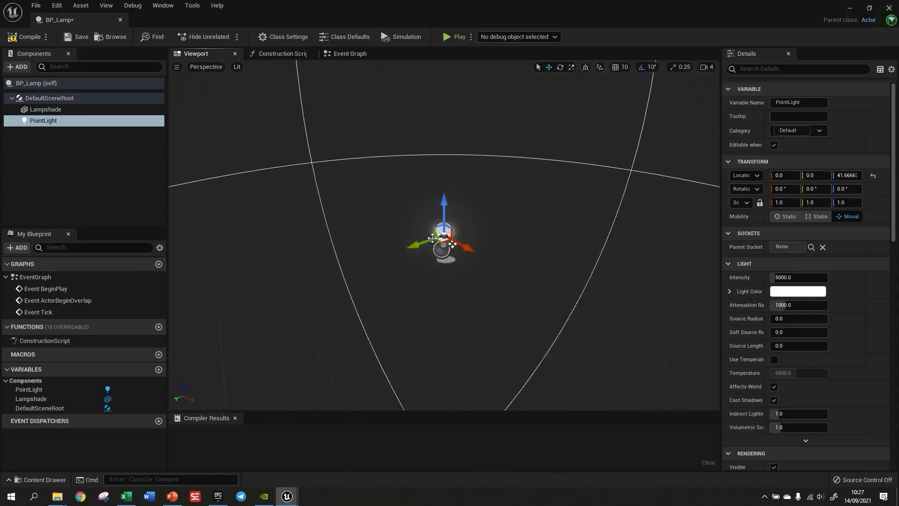
pyautogui.scroll(3, 455, 248)
pyautogui.scroll(5, 451, 222)
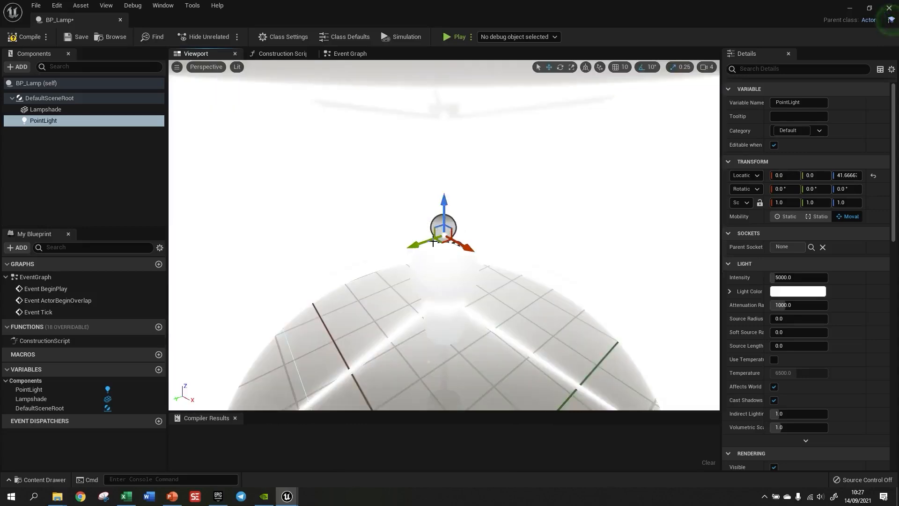
pyautogui.scroll(-4, 451, 222)
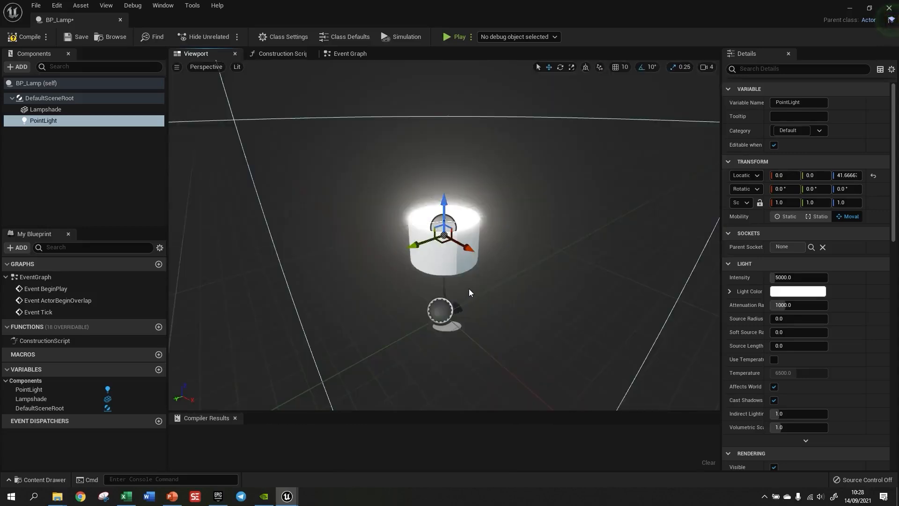
# Set the point light's intensity to 0.
pyautogui.click(780, 277)
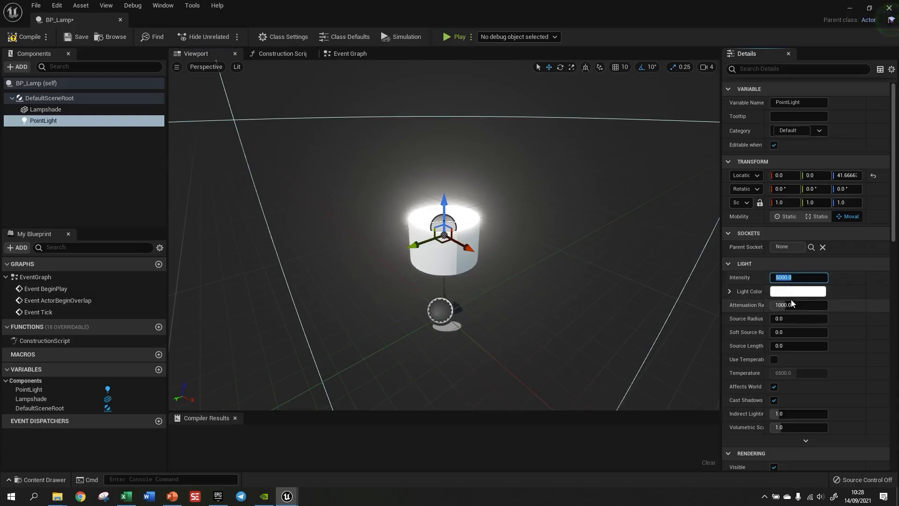
pyautogui.write('0')
pyautogui.press('Return')
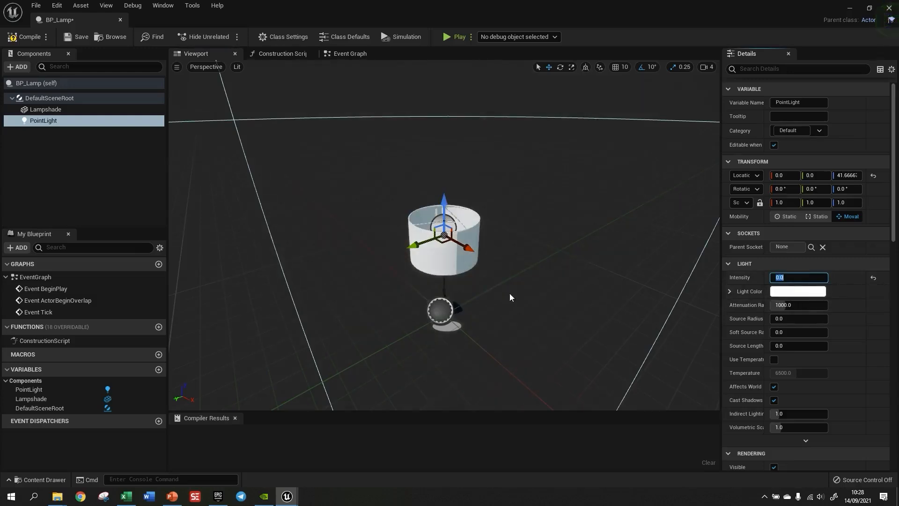
# Compile and save the BP_Lamp blueprint, and open its Event Graph.
pyautogui.moveTo(509, 294); pyautogui.dragTo(567, 295, button='right')
pyautogui.keyDown('alt'); pyautogui.moveTo(567, 295); pyautogui.dragTo(550, 303); pyautogui.keyUp('alt')
pyautogui.scroll(5, 475, 246)
pyautogui.scroll(1, 475, 246)
pyautogui.scroll(-1, 475, 245)
pyautogui.scroll(-5, 470, 271)
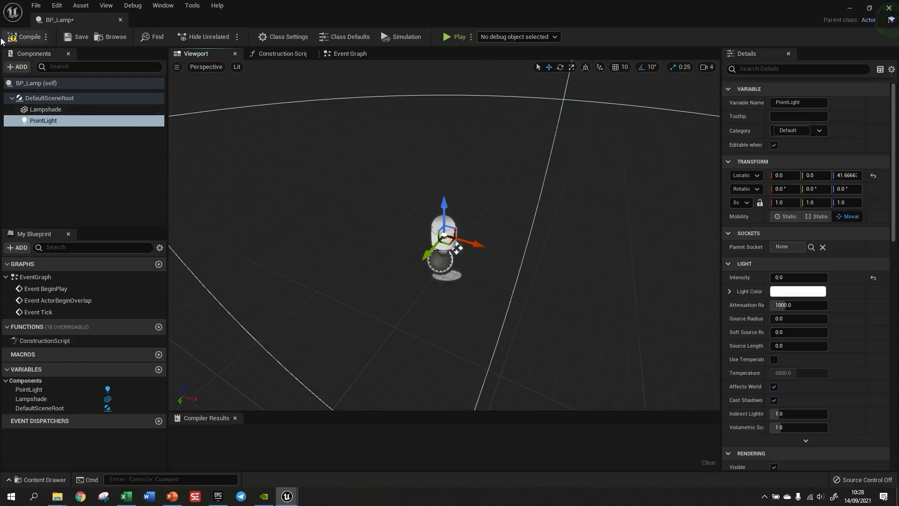
pyautogui.click(29, 38)
pyautogui.click(77, 38)
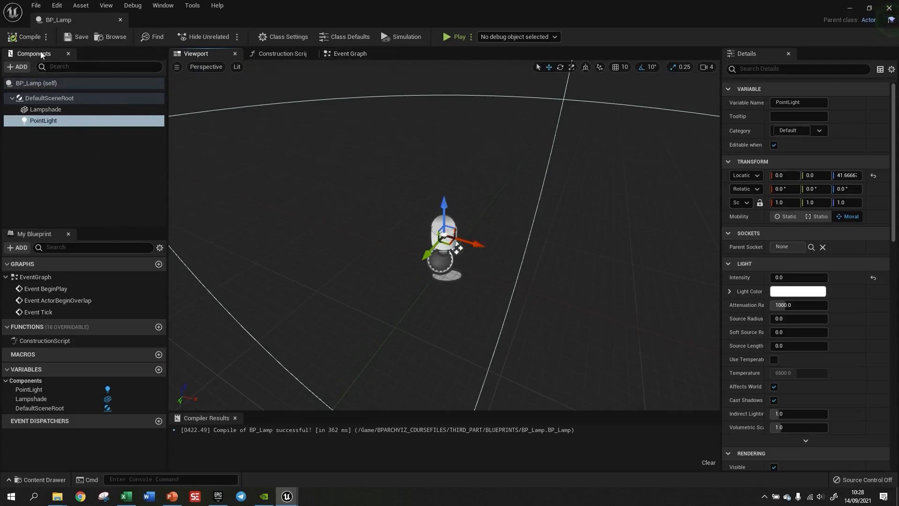
pyautogui.click(338, 56)
pyautogui.scroll(-2, 255, 175)
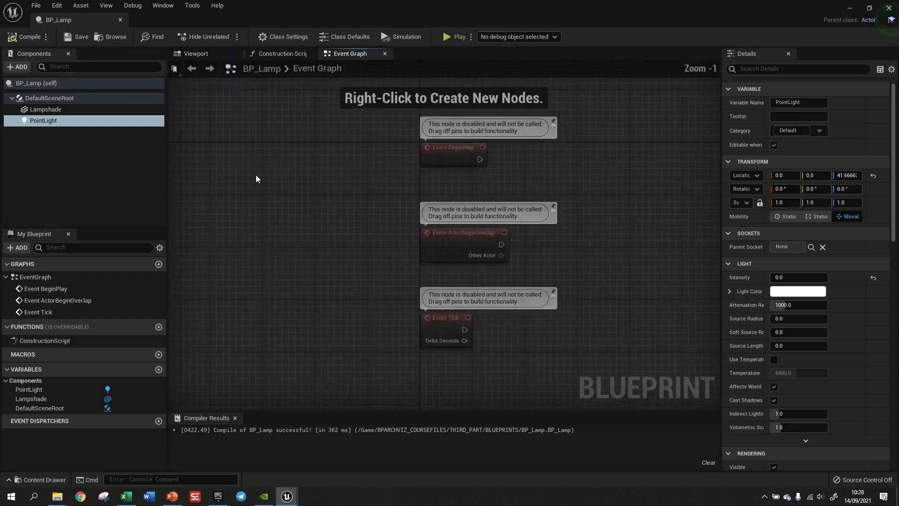
pyautogui.moveTo(328, 138); pyautogui.dragTo(521, 364)
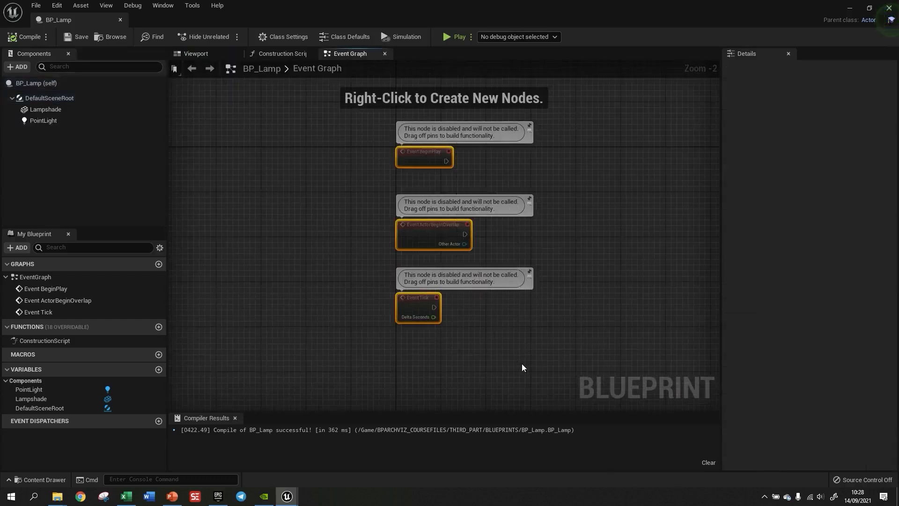
pyautogui.press('Delete')
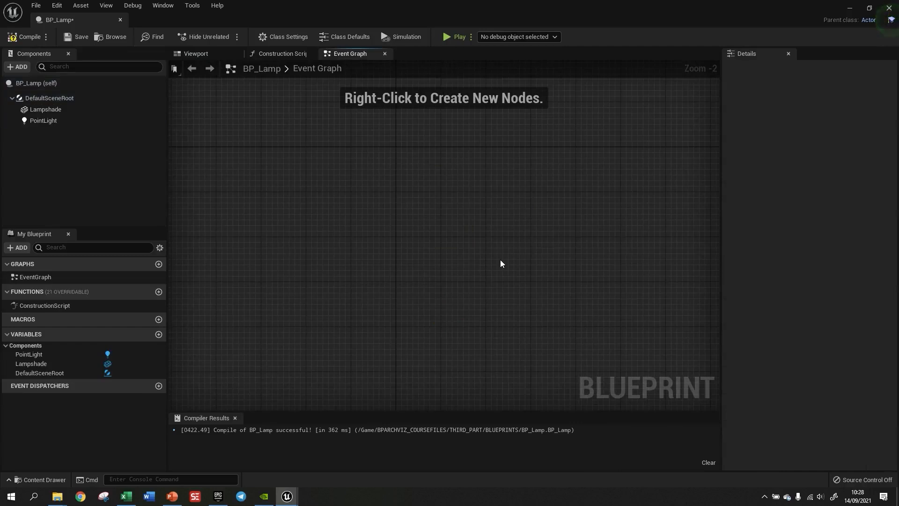
pyautogui.hotkey('ctrl', 'z')
# Delete the Event ActorBeginOverlap and Event Tick nodes, keeping Event BeginPlay in the graph.
pyautogui.moveTo(350, 193); pyautogui.dragTo(542, 365)
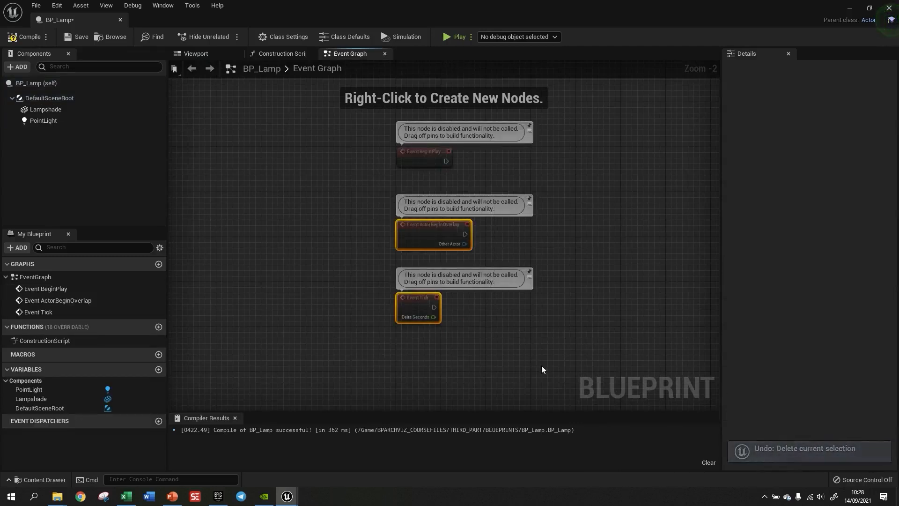
pyautogui.press('Delete')
pyautogui.moveTo(600, 299); pyautogui.dragTo(534, 296, button='right')
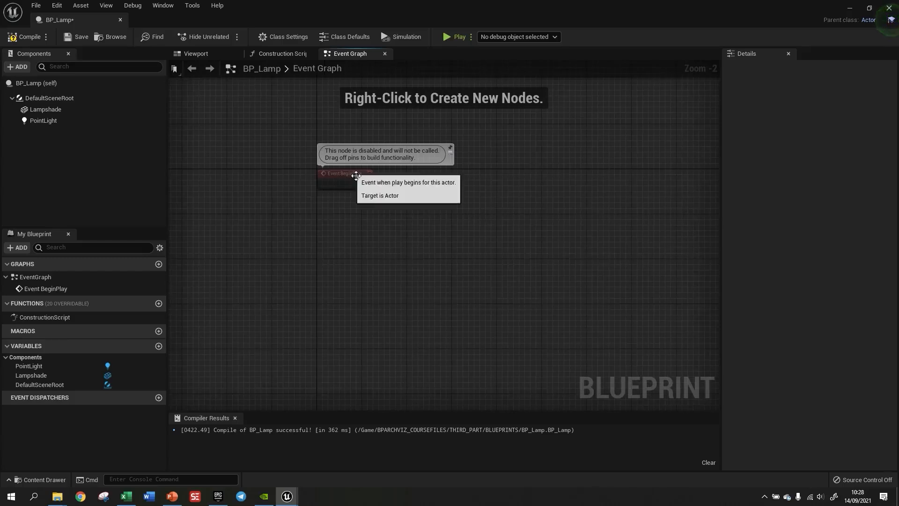
pyautogui.scroll(2, 355, 175)
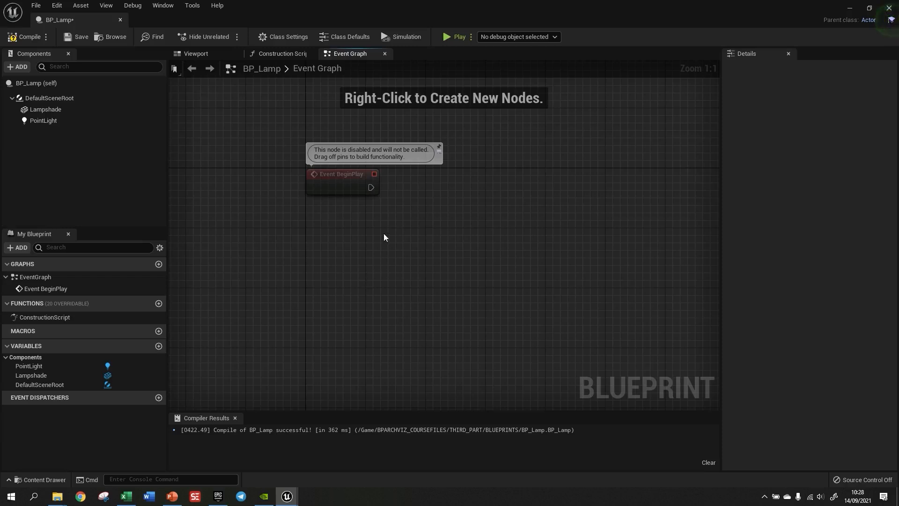
# Add an Enable Input node driven by Event BeginPlay's execution output and align it level with the event.
pyautogui.moveTo(370, 187); pyautogui.dragTo(545, 197)
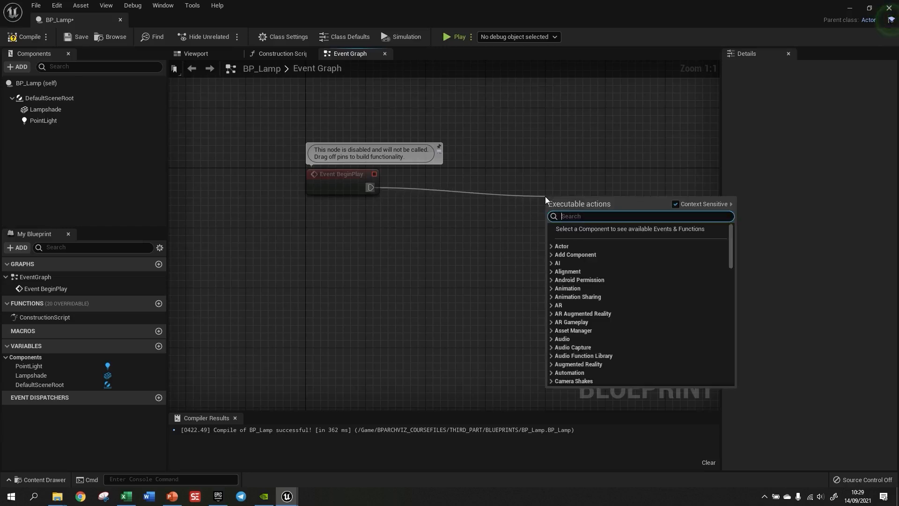
pyautogui.write('enab')
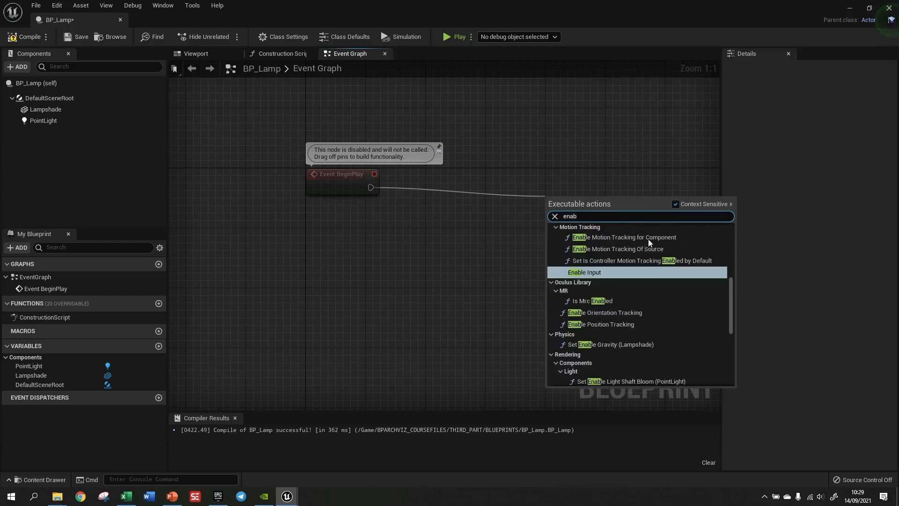
pyautogui.click(588, 271)
pyautogui.moveTo(562, 204); pyautogui.dragTo(496, 167)
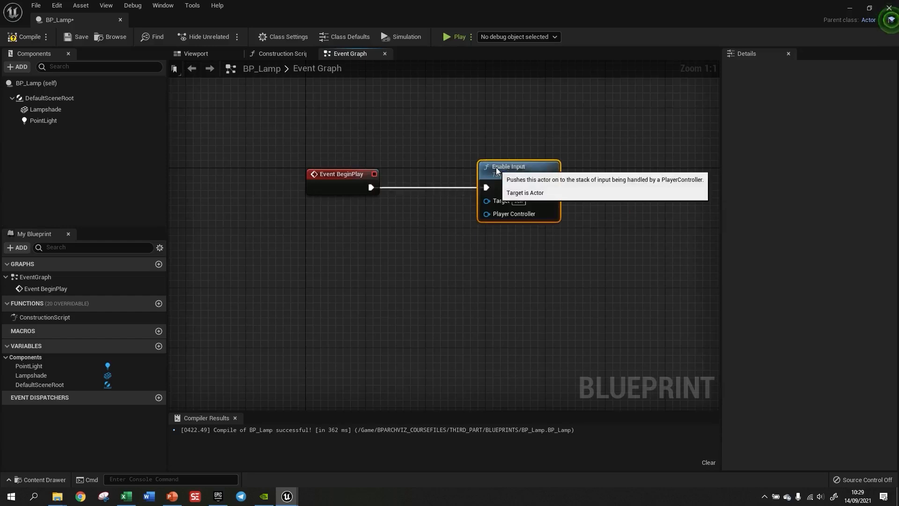
# Add a Get Player Controller node below Event BeginPlay and connect its Return Value to Enable Input's Player Controller pin.
pyautogui.rightClick(353, 247)
pyautogui.write('get')
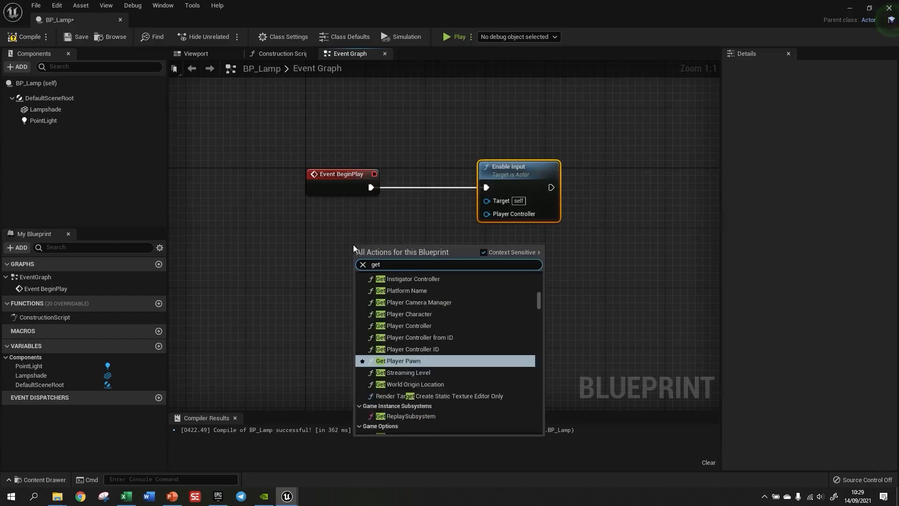
pyautogui.write('pla')
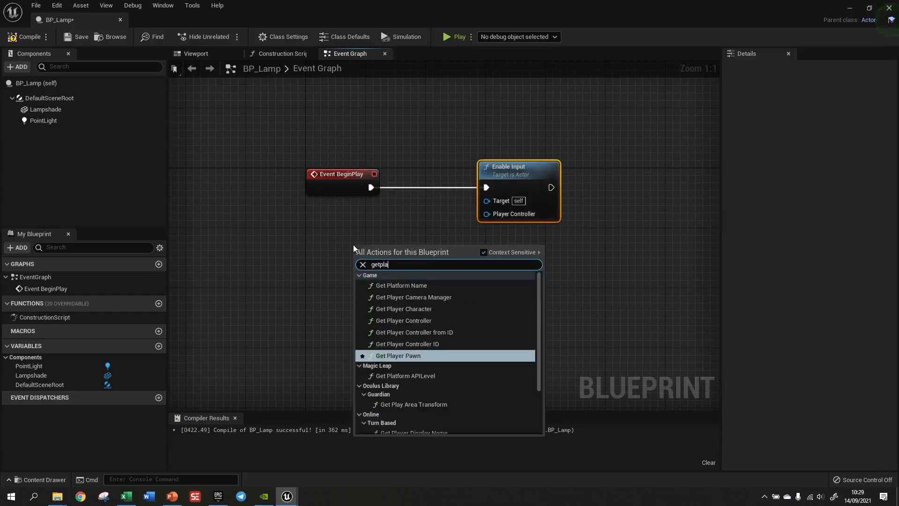
pyautogui.click(392, 321)
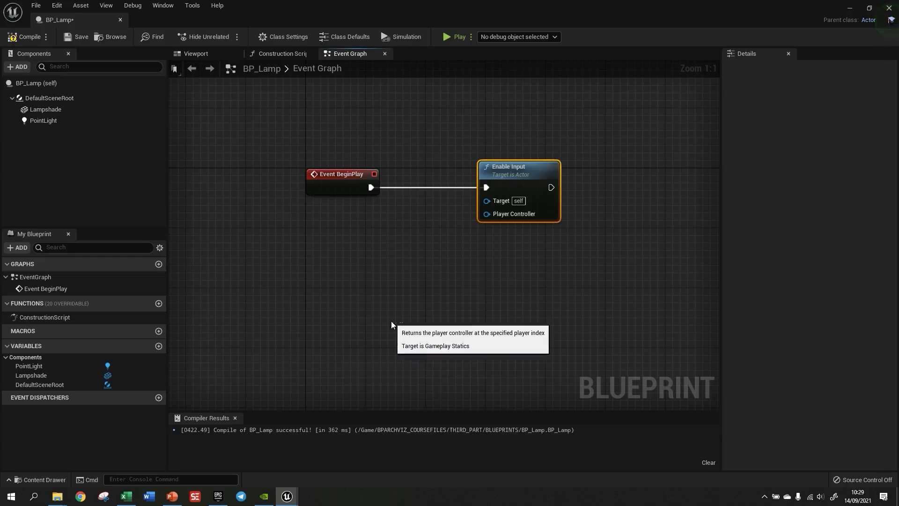
pyautogui.moveTo(457, 265); pyautogui.dragTo(487, 214)
pyautogui.moveTo(392, 240); pyautogui.dragTo(386, 228)
# Group the BeginPlay, Get Player Controller and Enable Input nodes in a comment box titled Enable Input.
pyautogui.moveTo(240, 121); pyautogui.dragTo(664, 316)
pyautogui.write('cE')
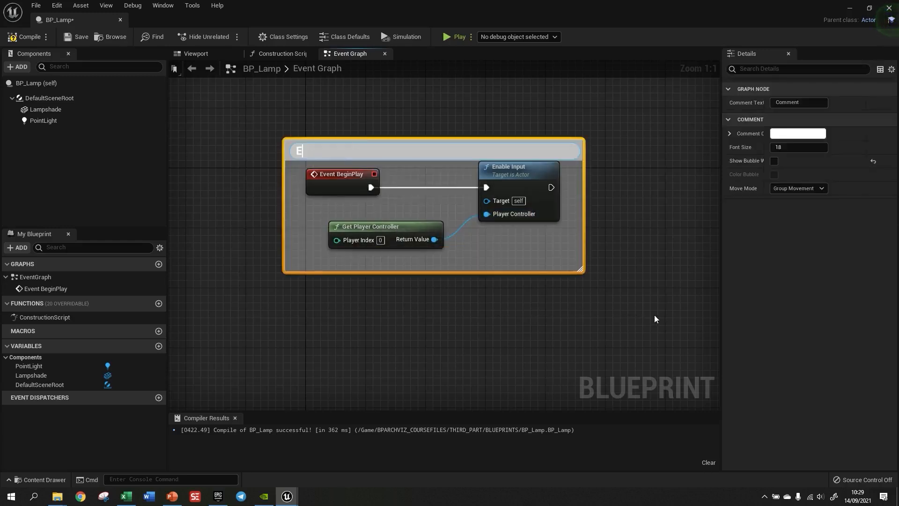
pyautogui.write('nable Input')
pyautogui.press('Return')
pyautogui.click(352, 128)
# Add an F keyboard event node below the Enable Input comment box.
pyautogui.scroll(-3, 353, 130)
pyautogui.scroll(-1, 365, 159)
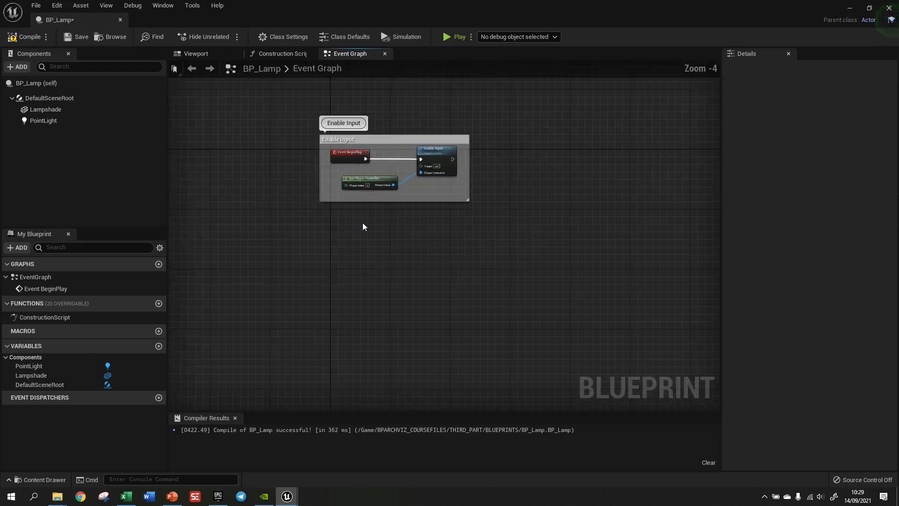
pyautogui.scroll(1, 362, 223)
pyautogui.rightClick(326, 261)
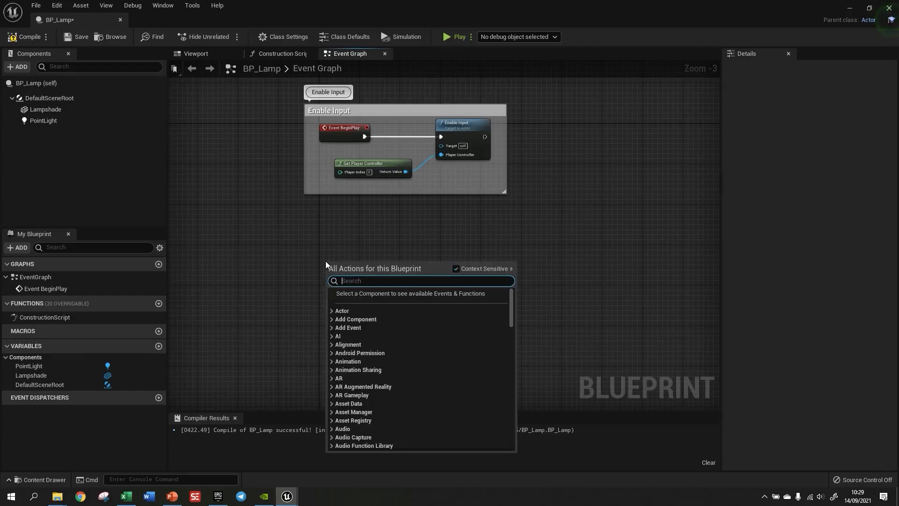
pyautogui.write('keyboard')
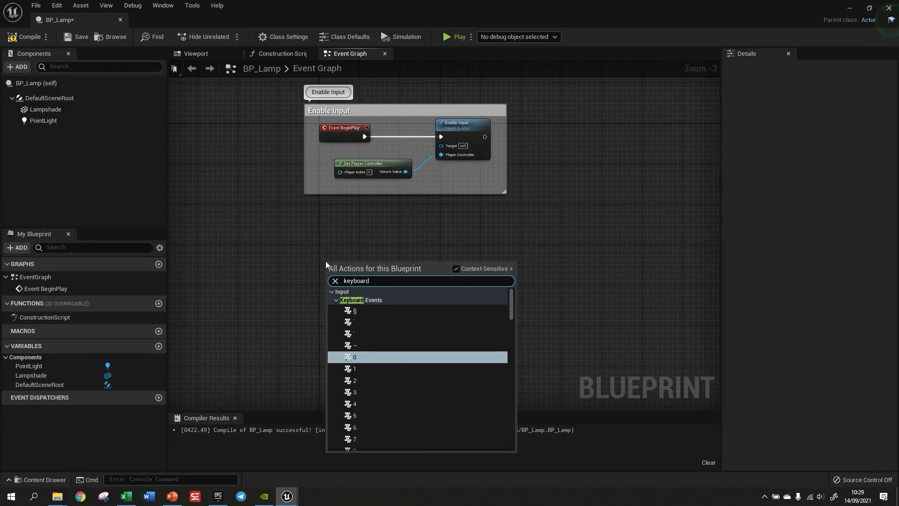
pyautogui.write('f')
pyautogui.press('BackSpace')
pyautogui.write('f')
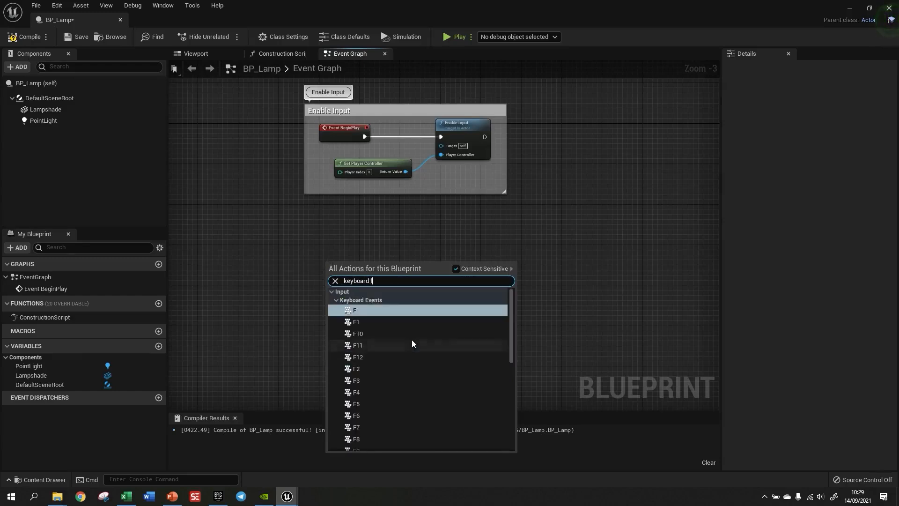
pyautogui.click(355, 315)
pyautogui.scroll(1, 333, 262)
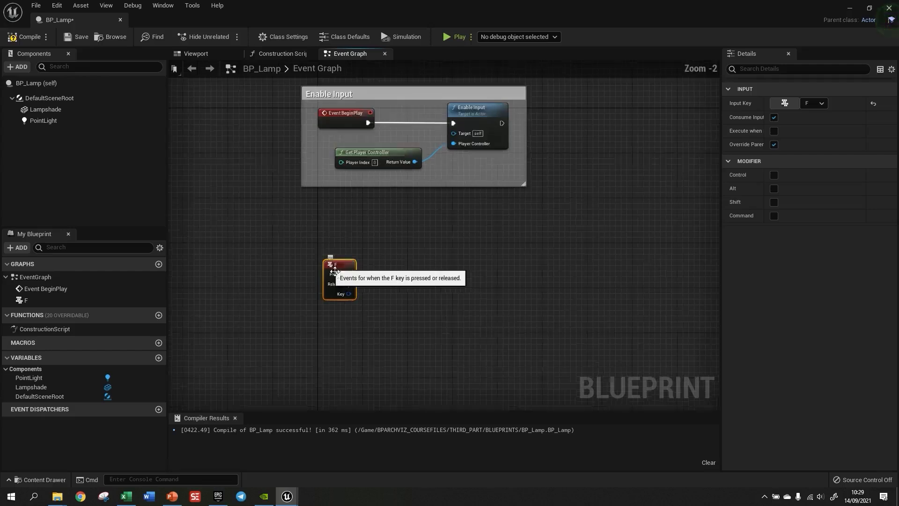
pyautogui.scroll(2, 376, 322)
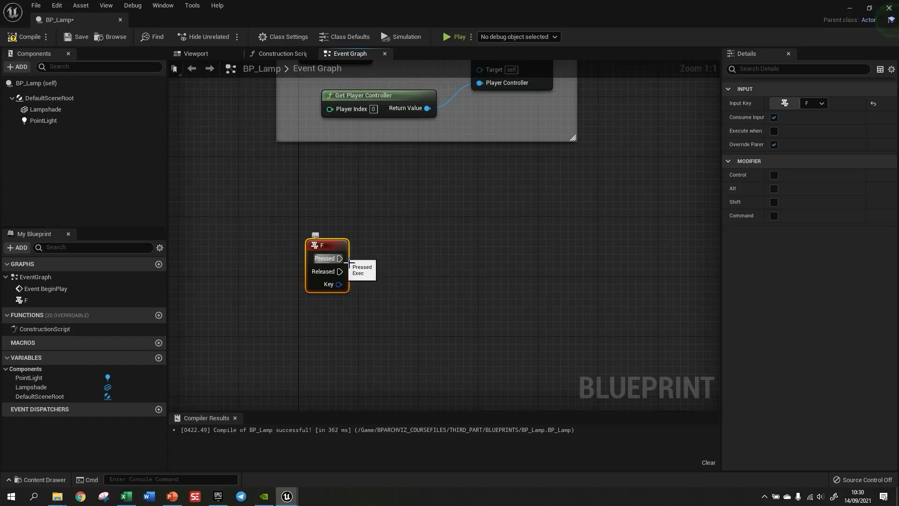
# Add a Flip Flop node to the F event's Pressed output, align the two nodes, and move both slightly farther below the comment box.
pyautogui.moveTo(339, 258); pyautogui.dragTo(483, 256)
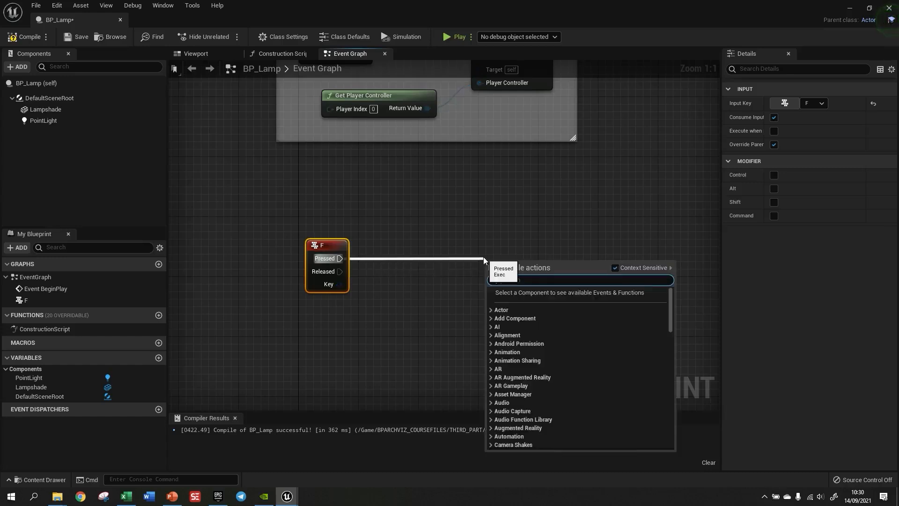
pyautogui.write('flip')
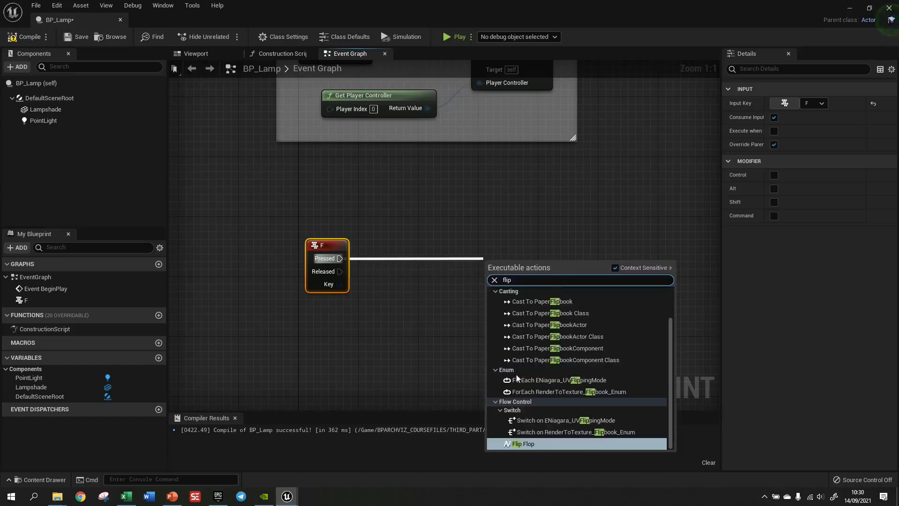
pyautogui.click(524, 443)
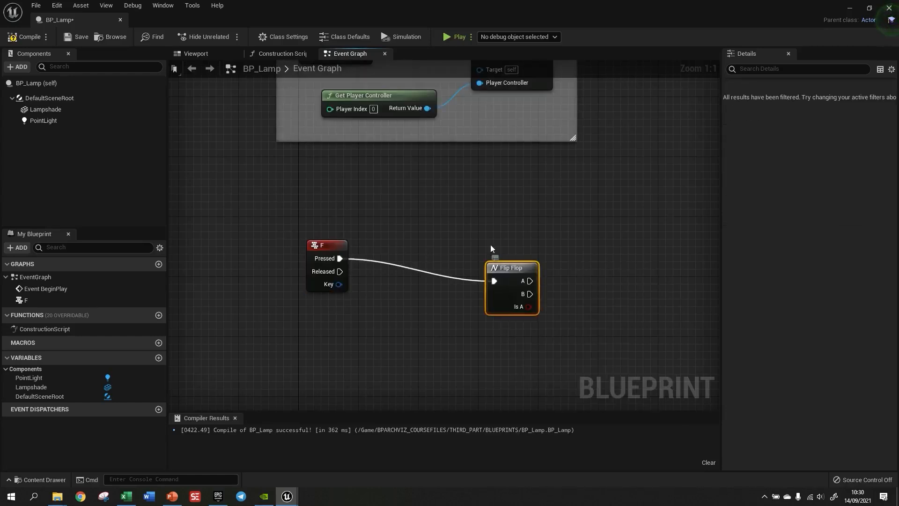
pyautogui.moveTo(512, 276); pyautogui.dragTo(490, 253)
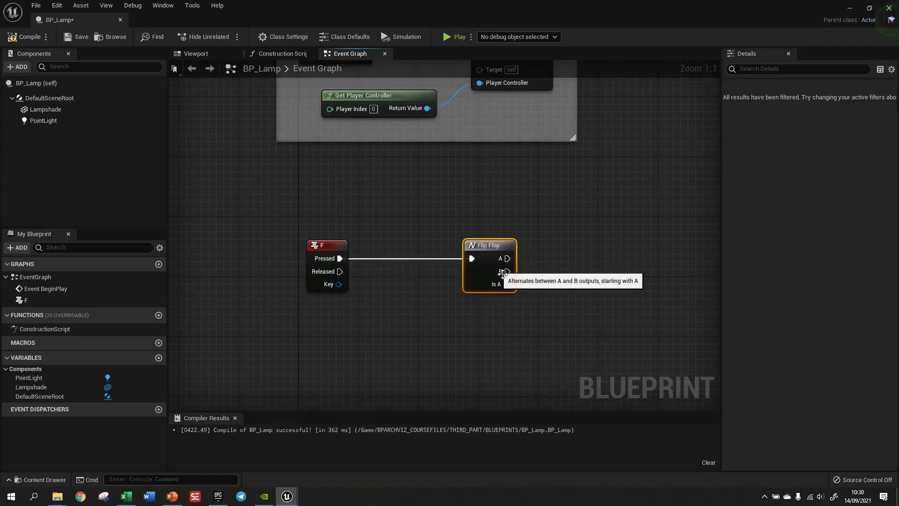
pyautogui.moveTo(576, 328); pyautogui.dragTo(494, 315, button='right')
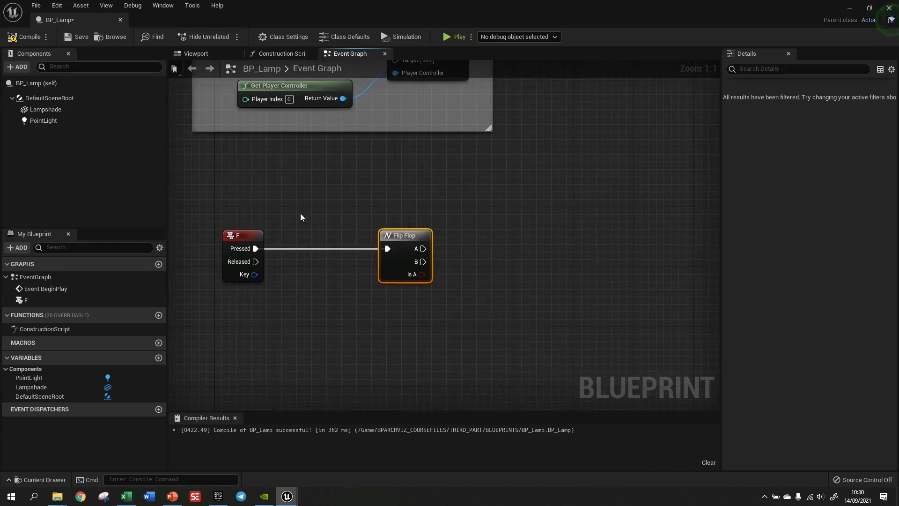
pyautogui.scroll(-1, 300, 213)
pyautogui.moveTo(236, 191); pyautogui.dragTo(422, 295)
pyautogui.moveTo(375, 228); pyautogui.dragTo(375, 267)
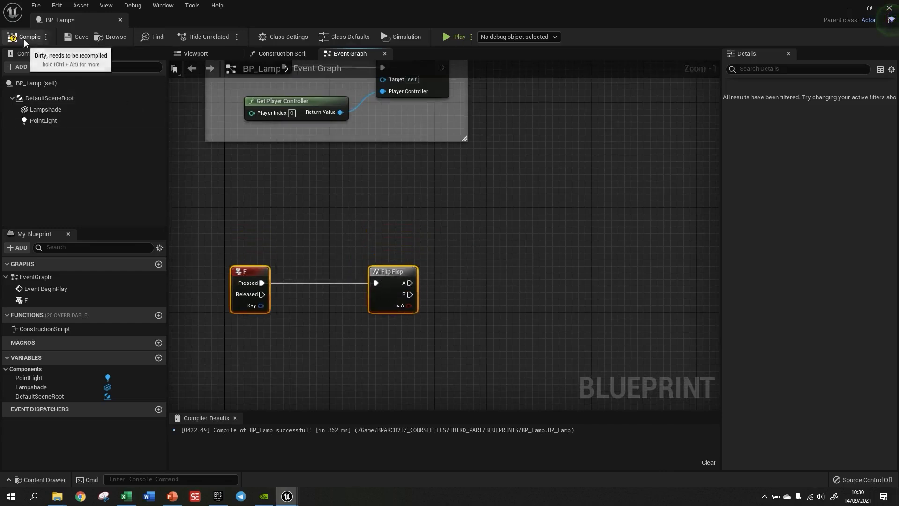
pyautogui.click(195, 53)
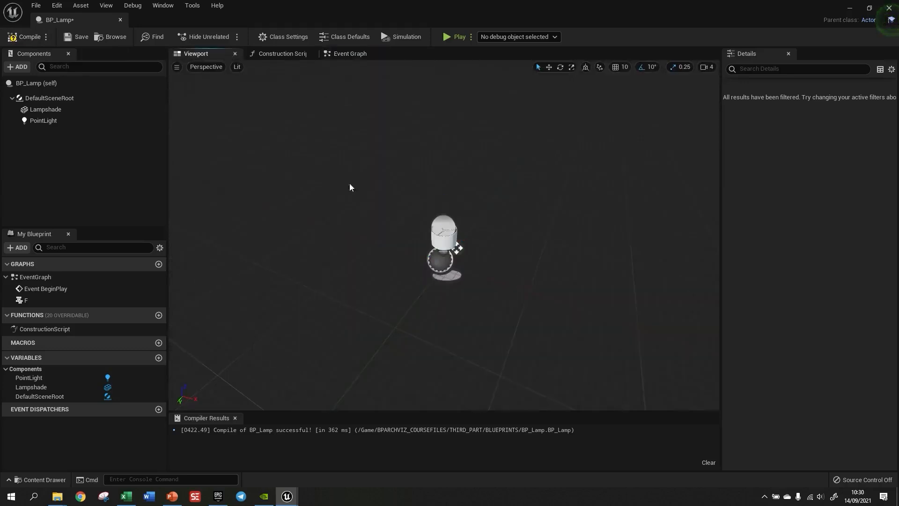
pyautogui.scroll(3, 451, 251)
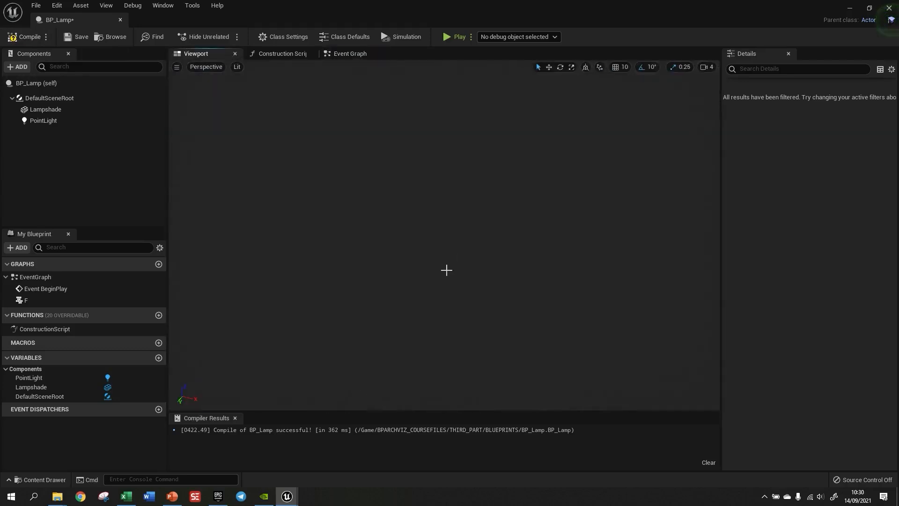
pyautogui.scroll(-1, 448, 270)
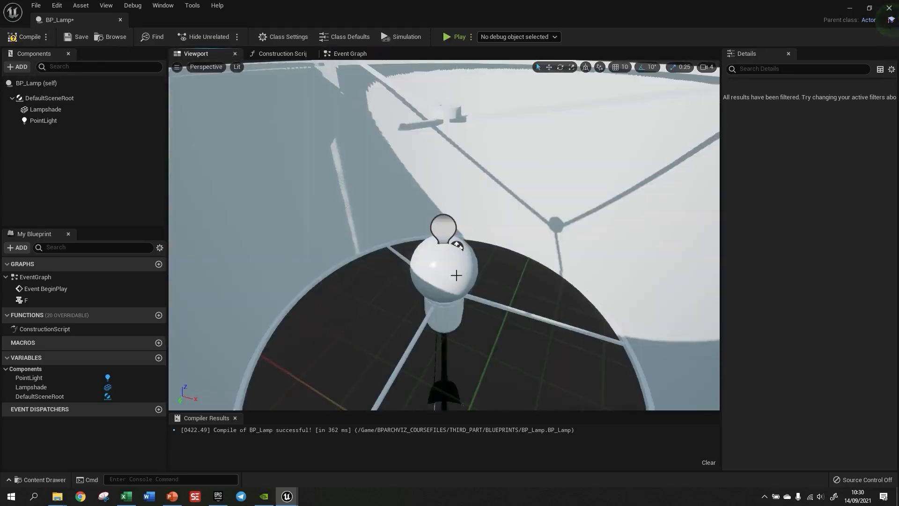
pyautogui.click(359, 53)
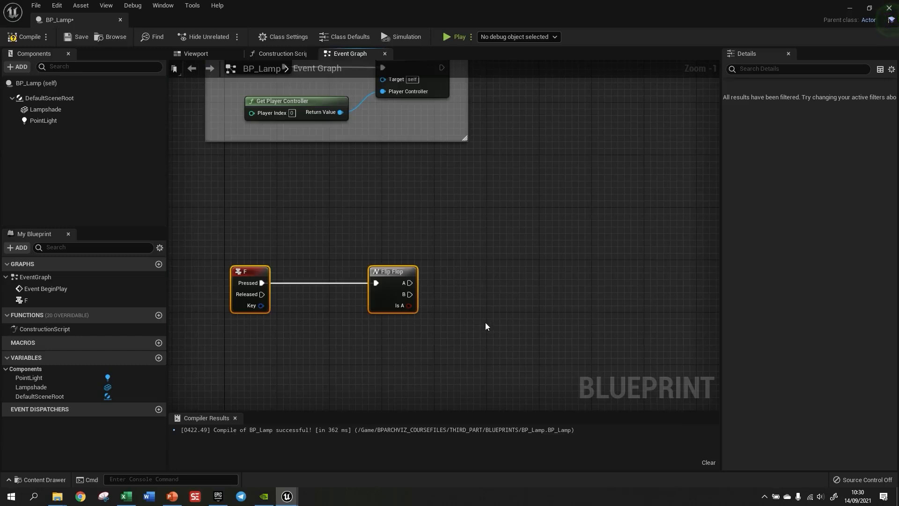
# Add a Set Intensity (PointLight) node from the Flip Flop's A output, above and beyond the Flip Flop.
pyautogui.moveTo(491, 330); pyautogui.dragTo(475, 320, button='right')
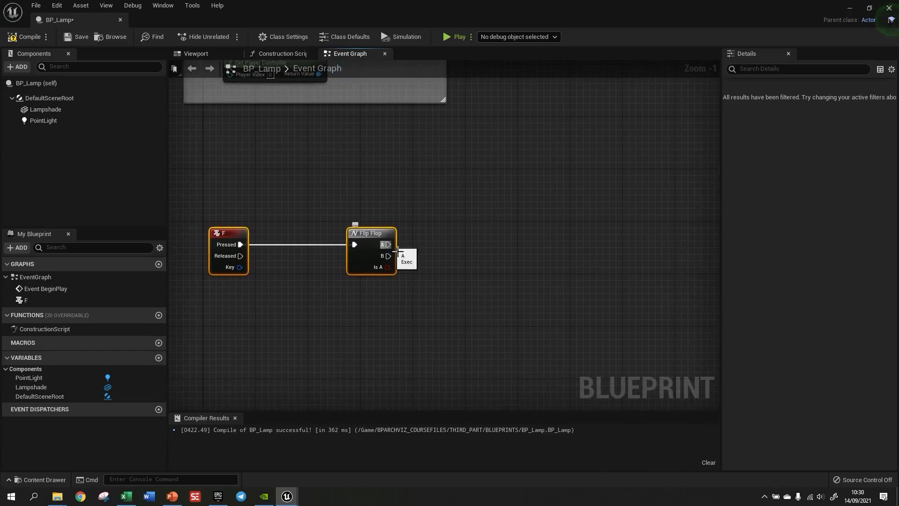
pyautogui.moveTo(397, 251); pyautogui.dragTo(487, 184)
pyautogui.write('set')
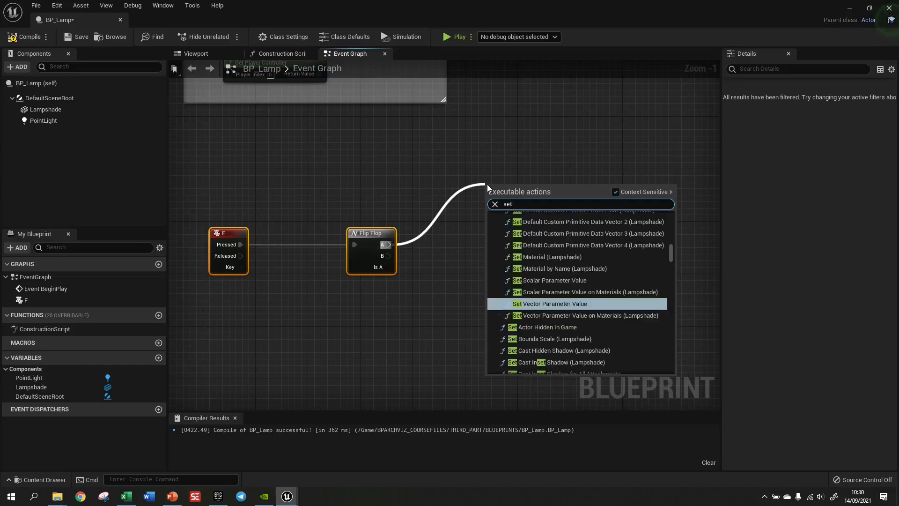
pyautogui.write('inte')
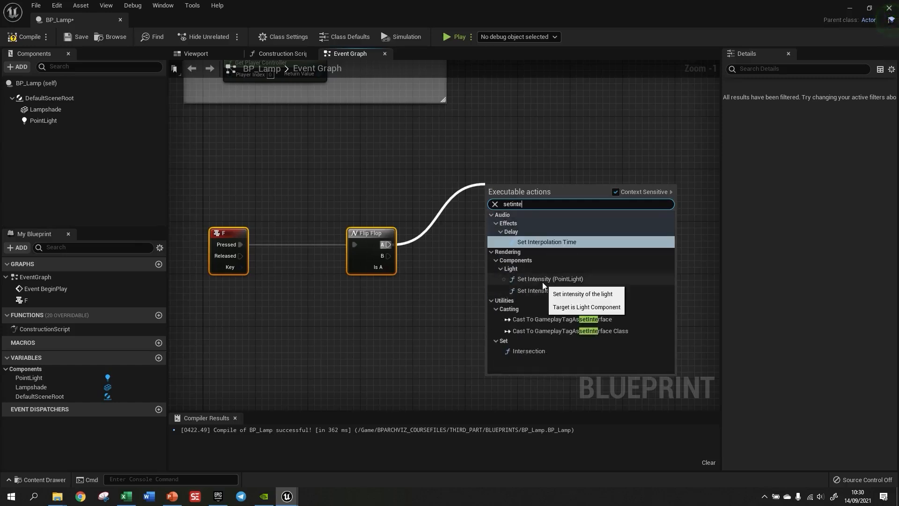
pyautogui.click(579, 279)
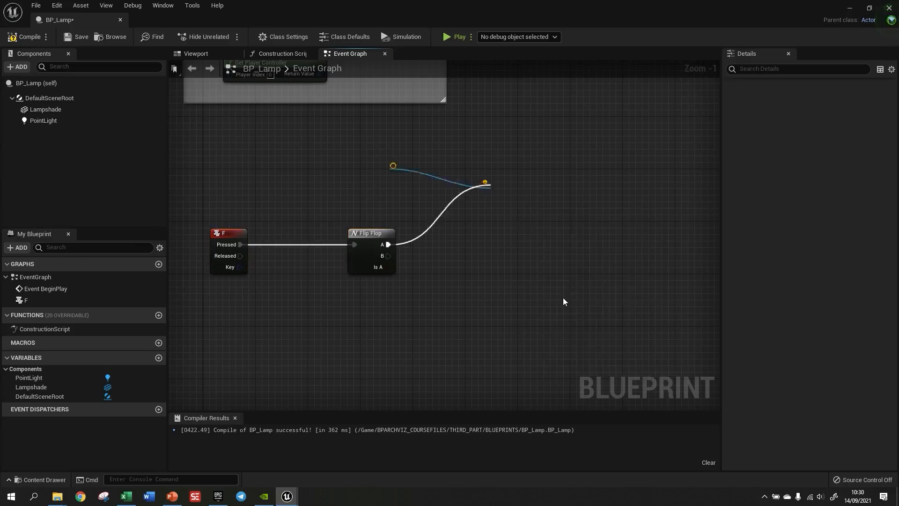
# Move the Point Light node below the wire between Flip Flop and Set Intensity, and nudge Set Intensity slightly up and away from it.
pyautogui.moveTo(359, 228); pyautogui.dragTo(514, 166)
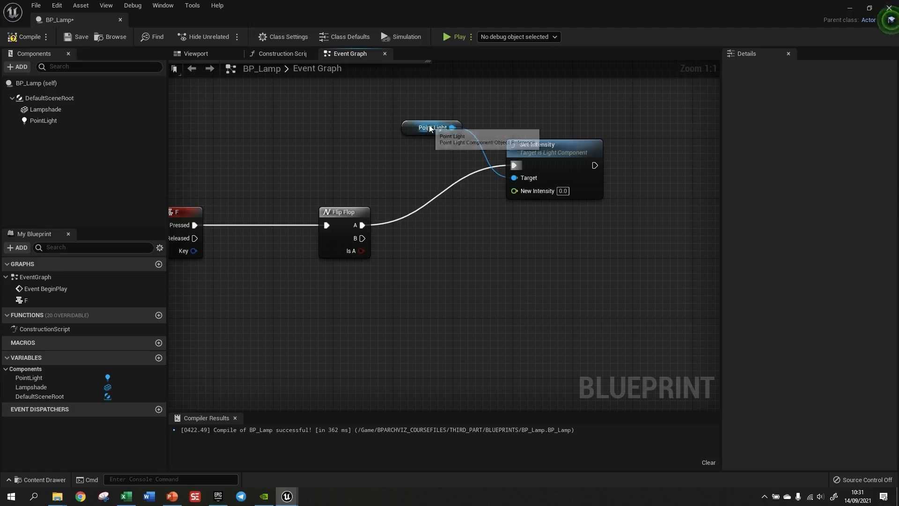
pyautogui.moveTo(433, 123); pyautogui.dragTo(440, 253)
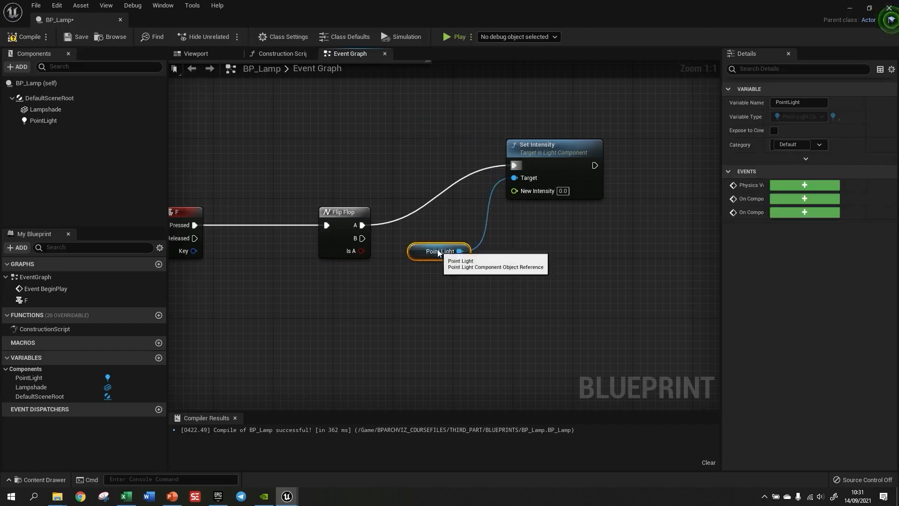
pyautogui.moveTo(562, 148)
pyautogui.mouseDown()
pyautogui.moveTo(549, 142)
pyautogui.moveTo(572, 142)
pyautogui.mouseUp()
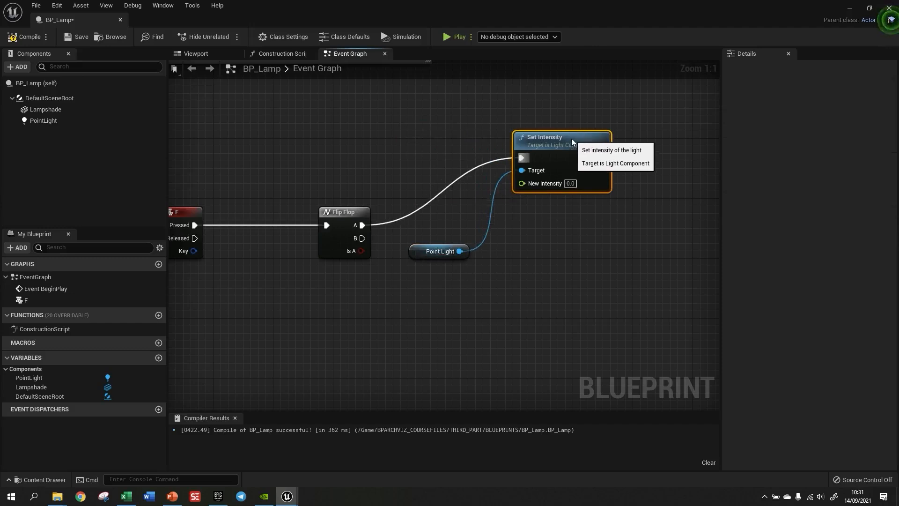
pyautogui.click(538, 273)
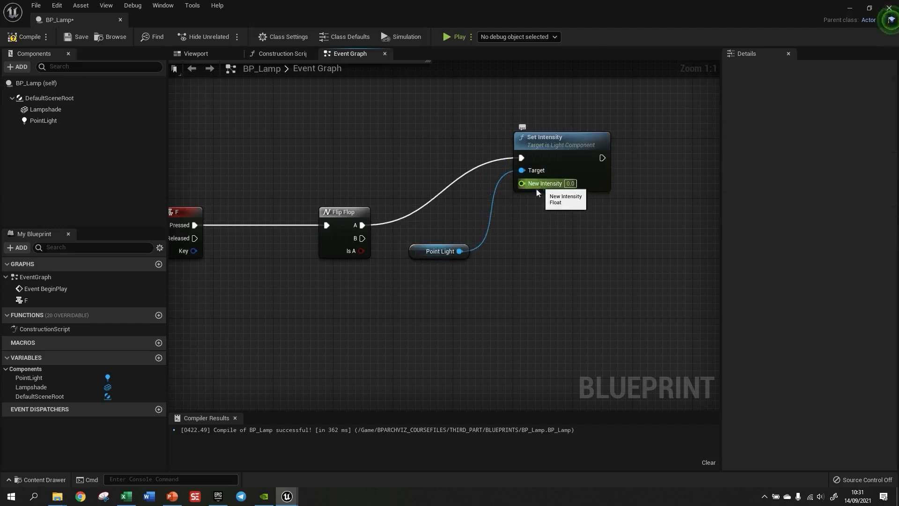
pyautogui.moveTo(445, 248); pyautogui.dragTo(435, 248)
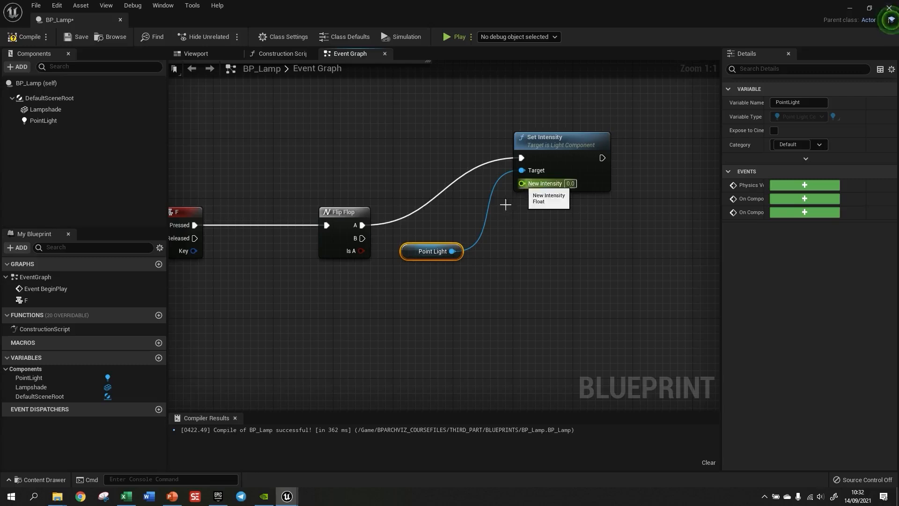
# Promote Set Intensity's New Intensity input to a float variable named LightIntensity and make it instance editable.
pyautogui.moveTo(521, 183); pyautogui.dragTo(457, 224)
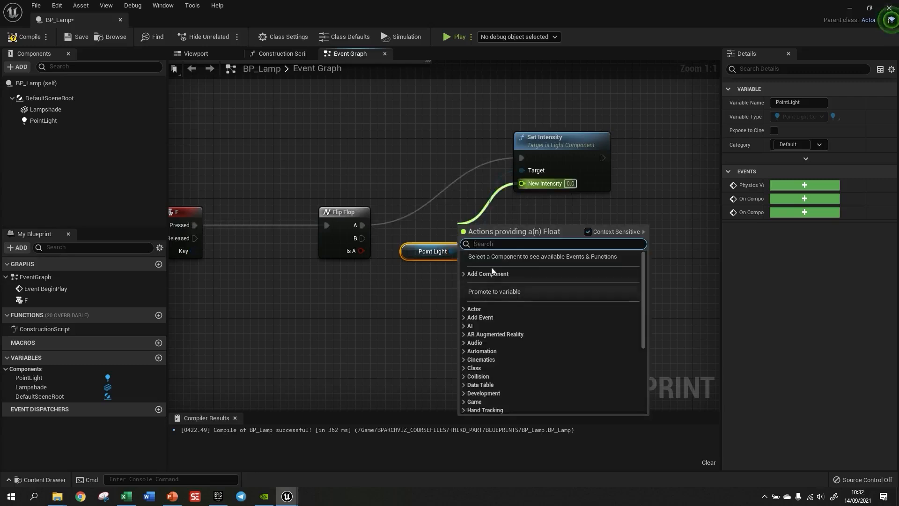
pyautogui.click(490, 290)
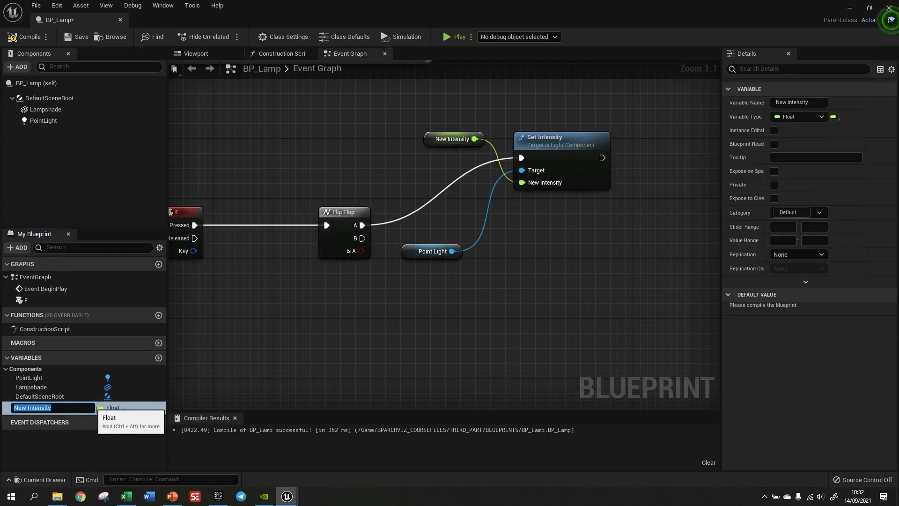
pyautogui.write('Light')
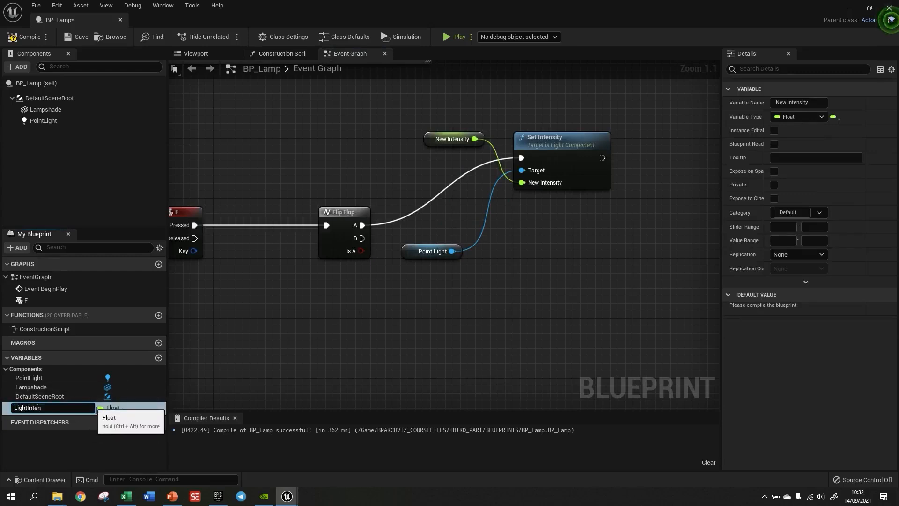
pyautogui.press('Return')
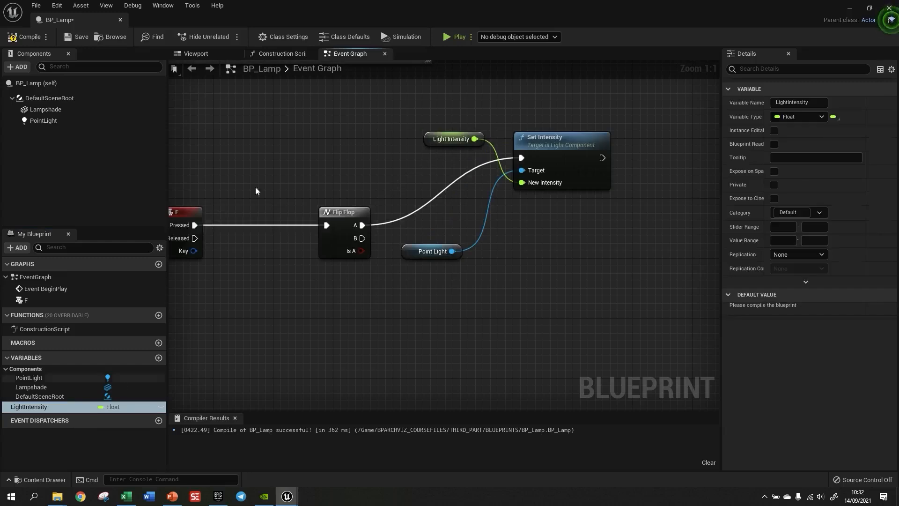
pyautogui.click(160, 407)
# Stack the Point Light node directly above the Light Intensity node below Set Intensity's inputs, and shift Set Intensity slightly farther from Flip Flop.
pyautogui.moveTo(472, 141); pyautogui.dragTo(437, 270)
pyautogui.moveTo(441, 232); pyautogui.dragTo(440, 246)
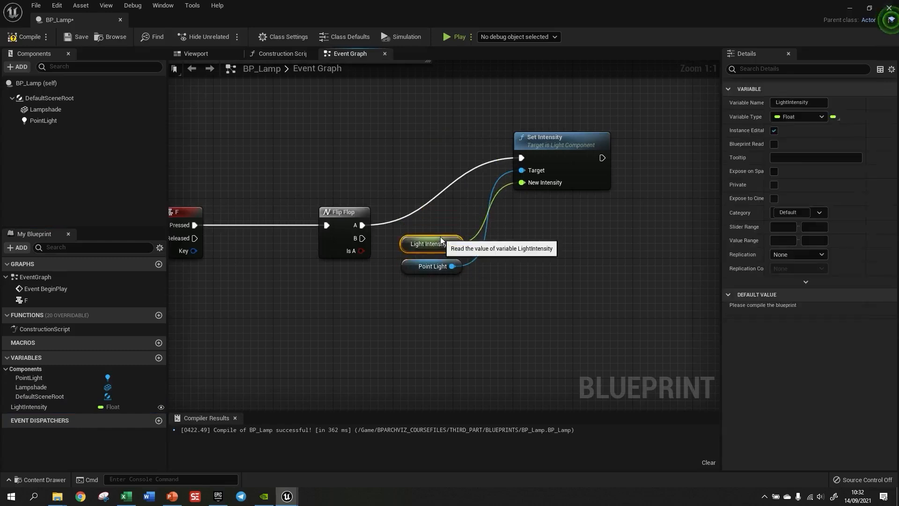
pyautogui.moveTo(436, 303); pyautogui.dragTo(487, 221)
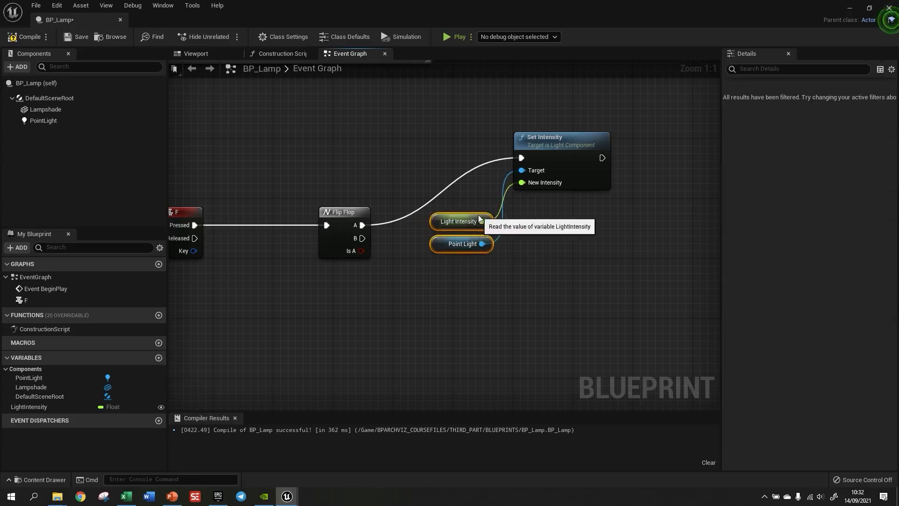
pyautogui.moveTo(578, 146); pyautogui.dragTo(602, 145)
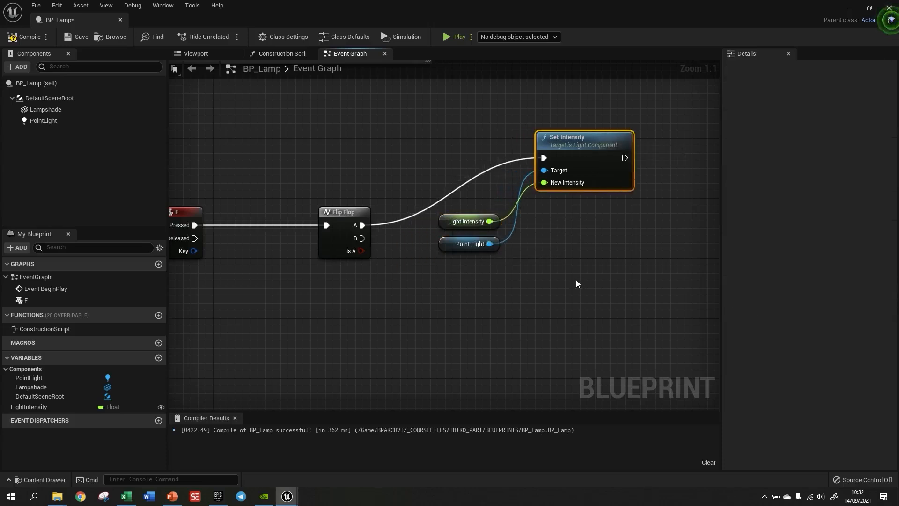
pyautogui.click(477, 222)
pyautogui.moveTo(477, 222); pyautogui.dragTo(486, 261)
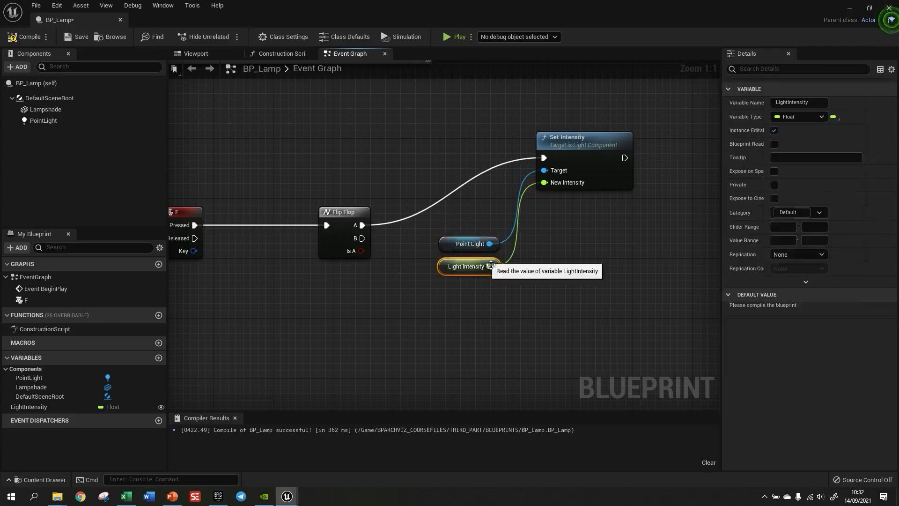
pyautogui.moveTo(491, 329); pyautogui.dragTo(476, 230)
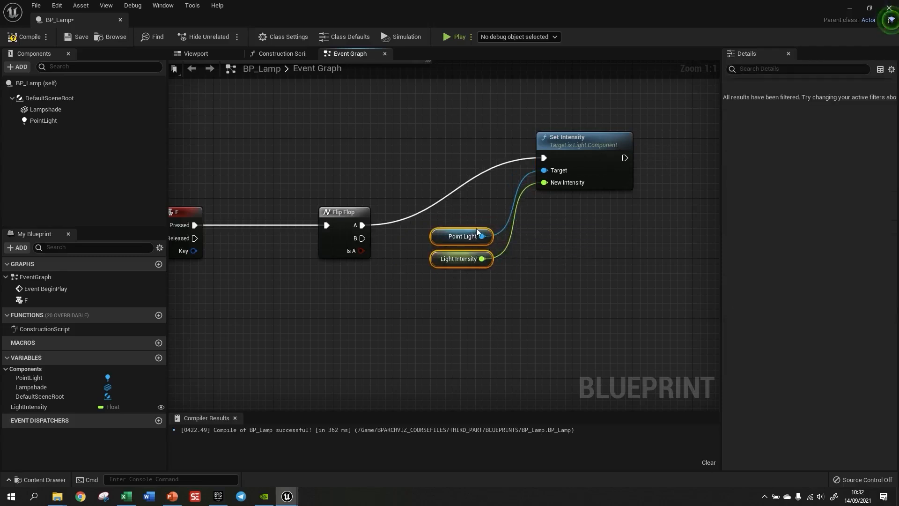
pyautogui.click(524, 365)
pyautogui.moveTo(568, 327); pyautogui.dragTo(494, 308, button='right')
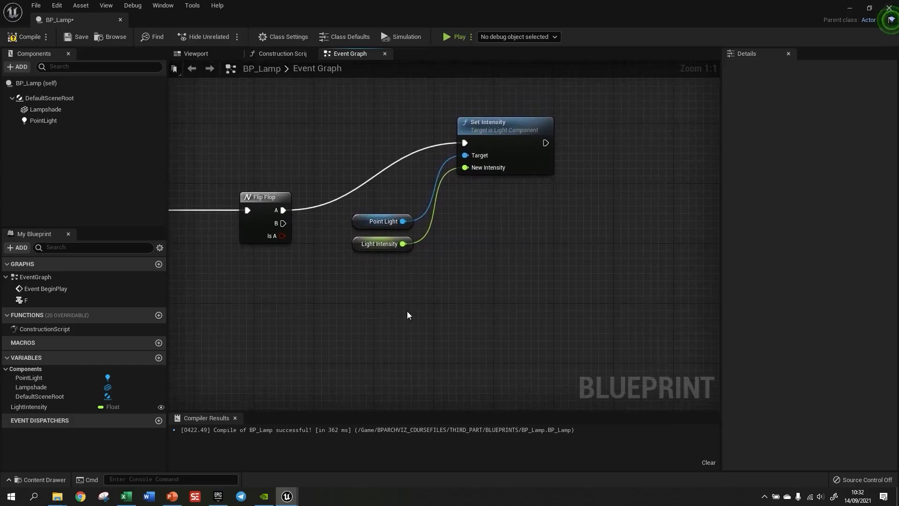
# Compile the blueprint and check the LightIntensity variable's default value.
pyautogui.click(27, 38)
pyautogui.click(378, 244)
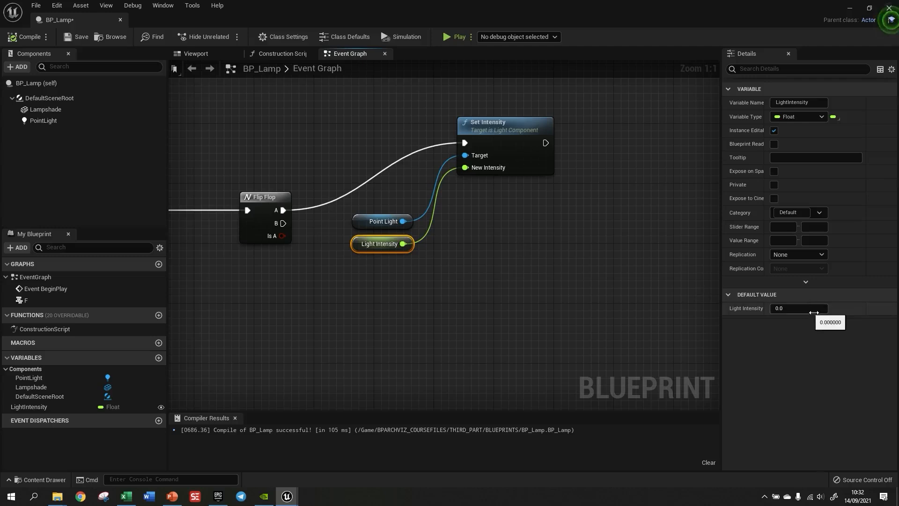
pyautogui.click(506, 235)
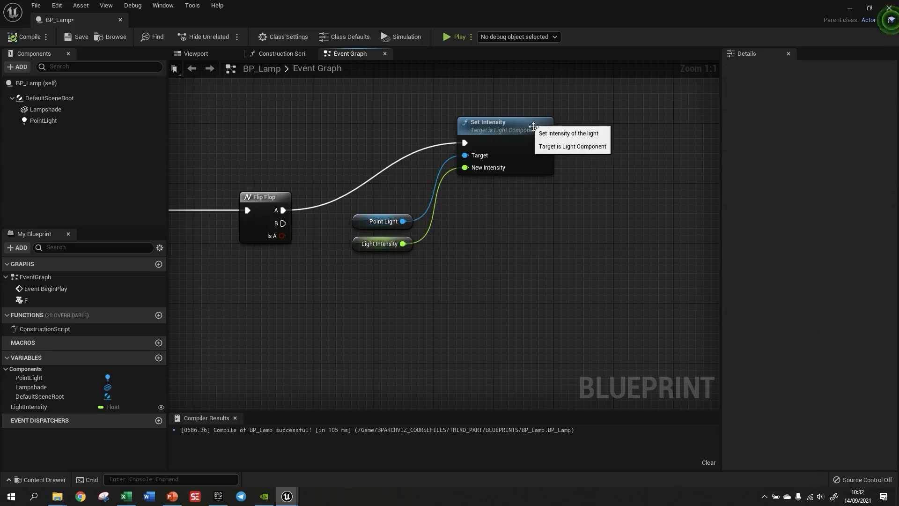
# Duplicate the Set Intensity node, place the copy below the variable nodes, and connect Flip Flop's B output to its execution input.
pyautogui.click(515, 131)
pyautogui.hotkey('ctrl', 'd')
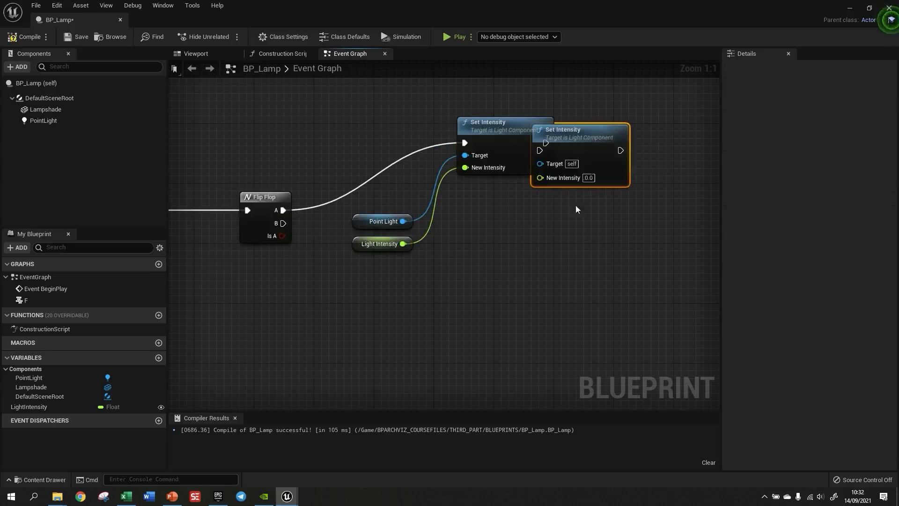
pyautogui.moveTo(589, 141); pyautogui.dragTo(505, 276)
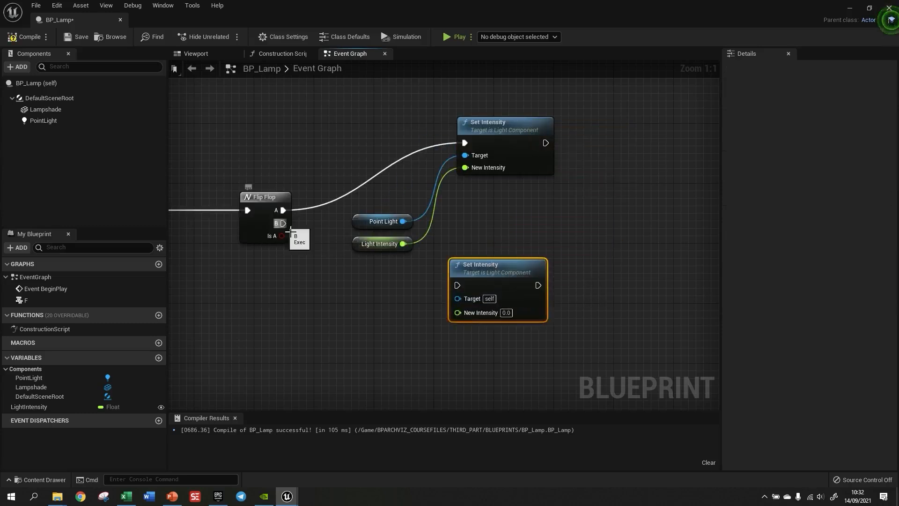
pyautogui.moveTo(283, 224); pyautogui.dragTo(458, 285)
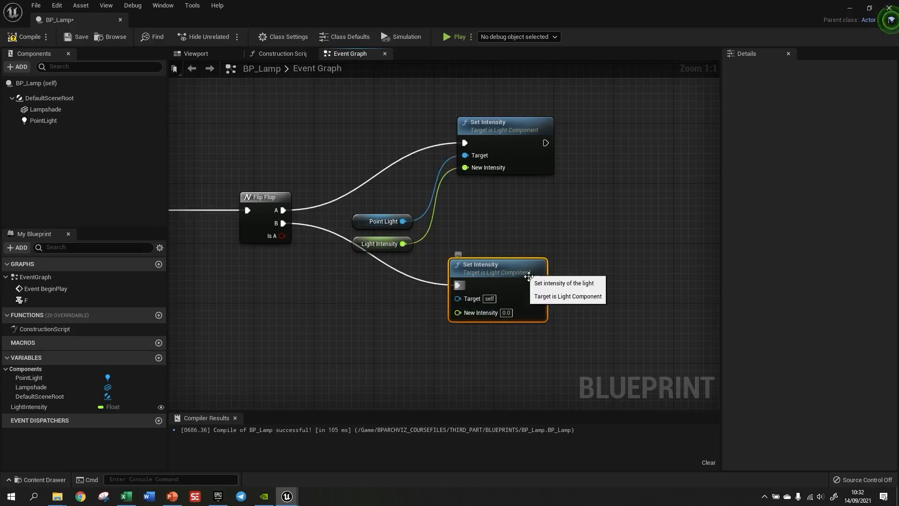
pyautogui.moveTo(524, 277); pyautogui.dragTo(523, 299)
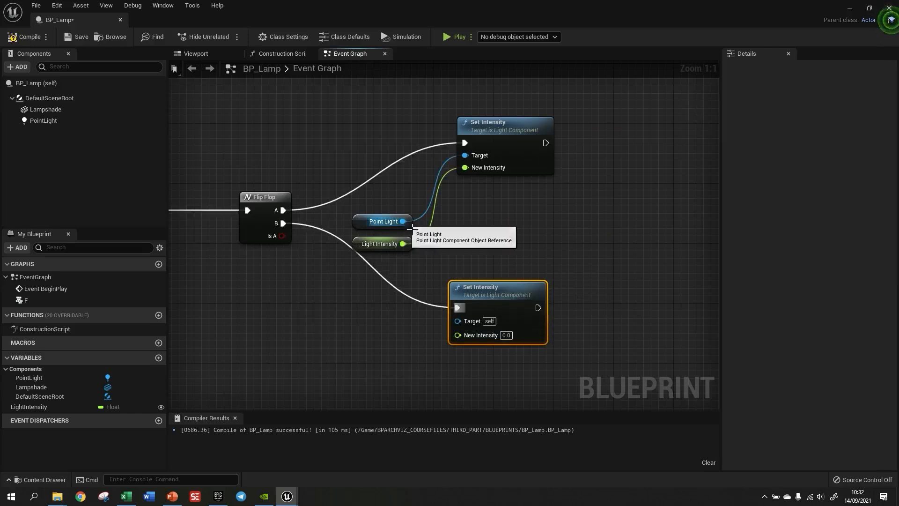
# Connect Point Light to the second Set Intensity's Target and move the Point Light and Light Intensity nodes up clear of the B wire.
pyautogui.moveTo(403, 221); pyautogui.dragTo(458, 321)
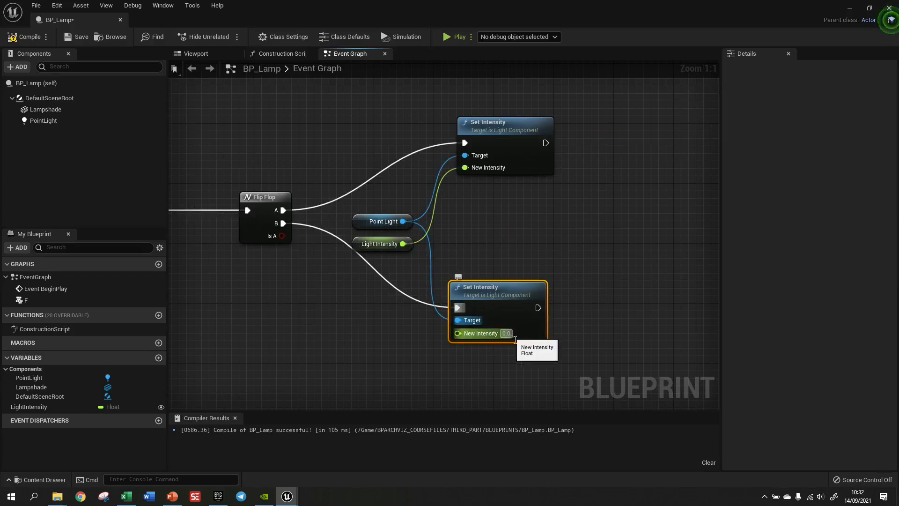
pyautogui.click(392, 227)
pyautogui.keyDown('ctrl'); pyautogui.click(386, 238); pyautogui.keyUp('ctrl')
pyautogui.moveTo(385, 218); pyautogui.dragTo(392, 203)
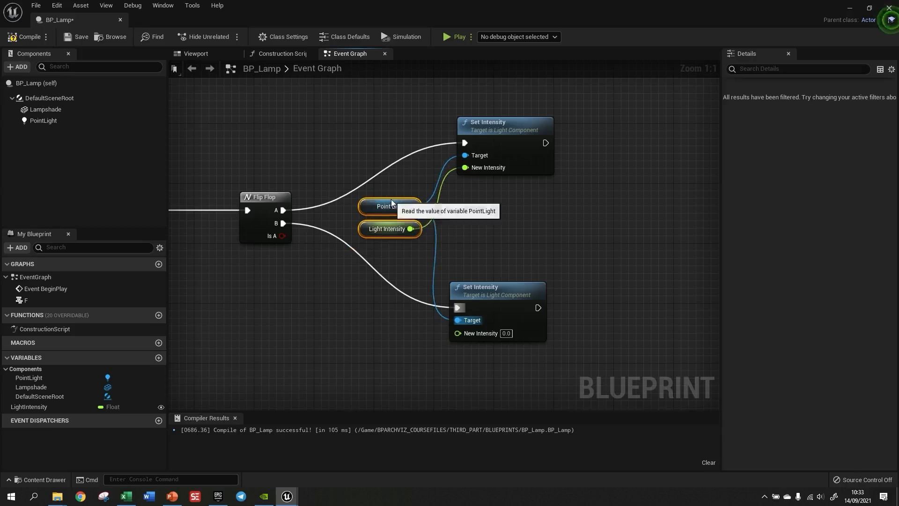
pyautogui.click(334, 262)
# Compile and save the BP_Lamp blueprint.
pyautogui.scroll(-1, 556, 276)
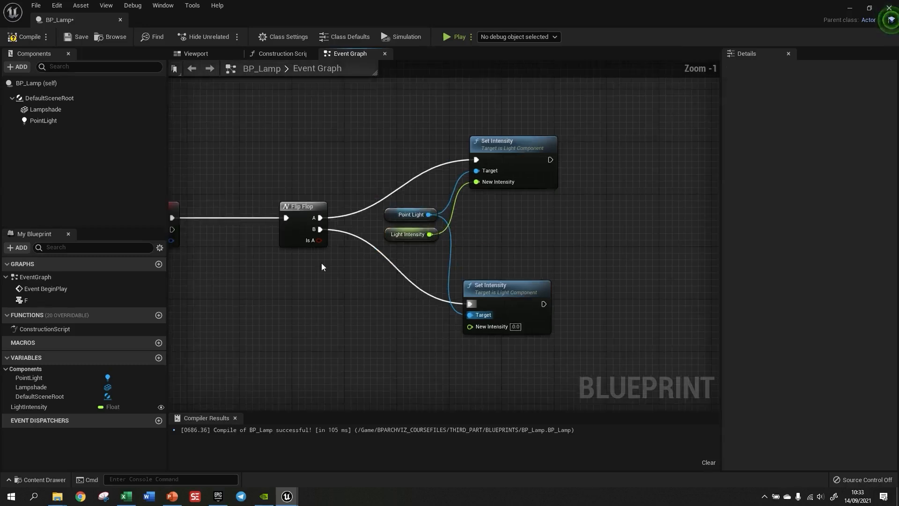
pyautogui.moveTo(323, 267); pyautogui.dragTo(464, 272, button='right')
pyautogui.moveTo(487, 308); pyautogui.dragTo(430, 304, button='right')
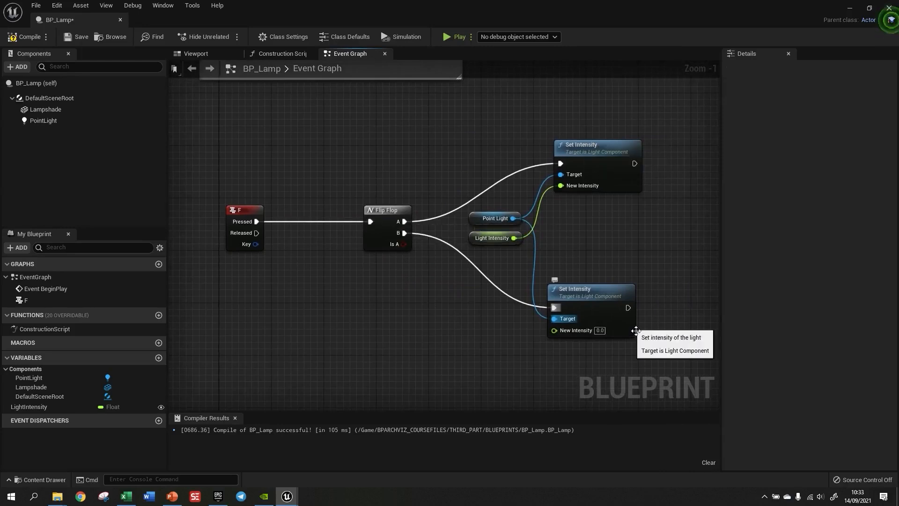
pyautogui.click(25, 37)
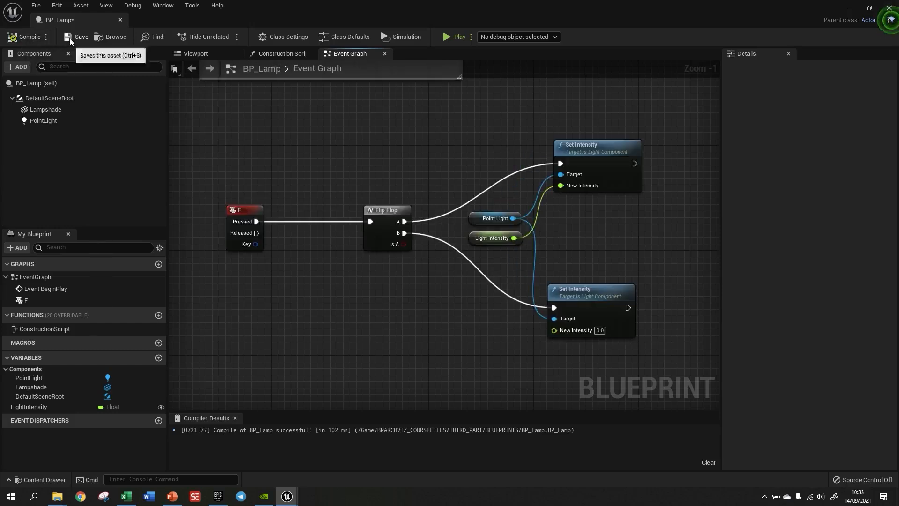
pyautogui.click(77, 36)
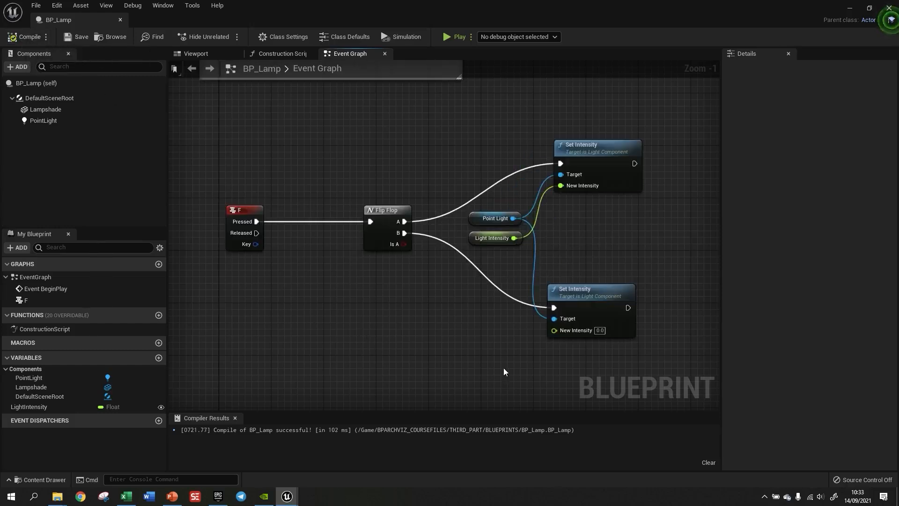
# Dock the BP_Lamp editor beside the R2_MainLevel_Day level and return to the level.
pyautogui.click(120, 21)
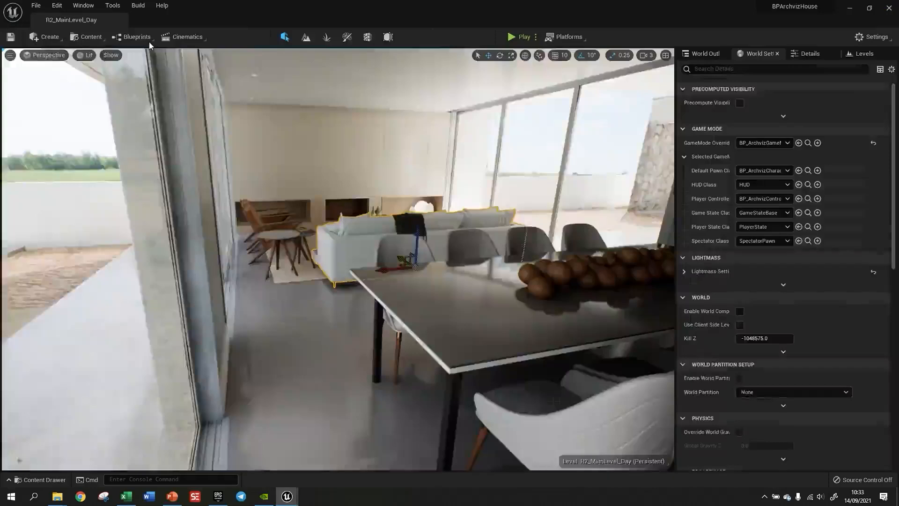
pyautogui.click(164, 25)
pyautogui.click(80, 21)
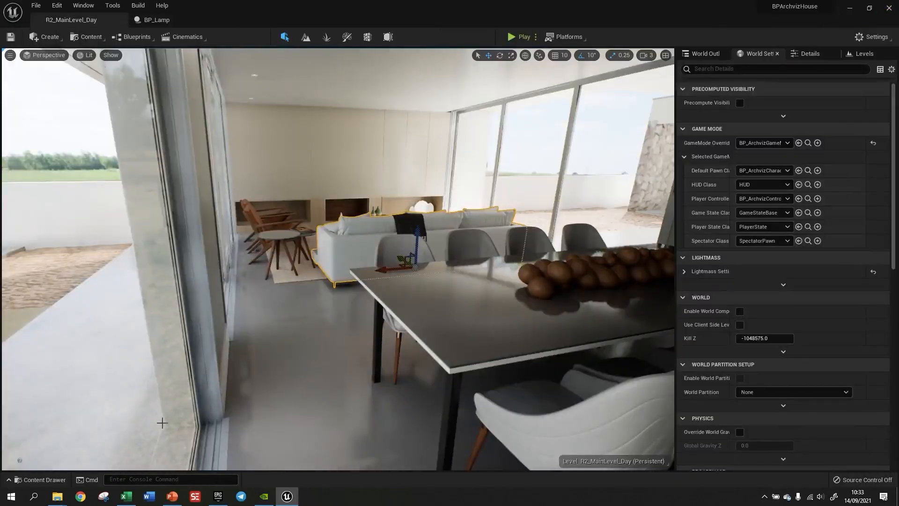
# Place BP_Lamp from the THIRD_PART/BLUEPRINTS folder on the taller glass side table between the sofa and the leather armchair.
pyautogui.click(295, 274)
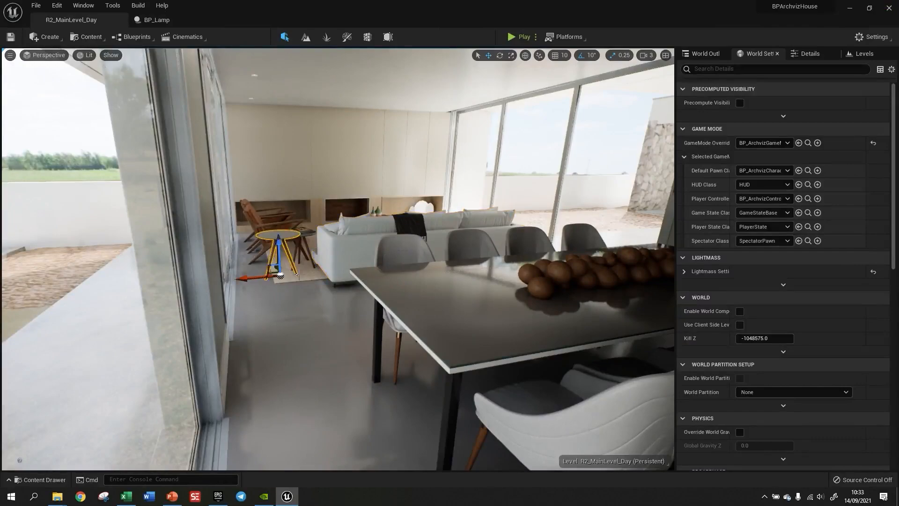
pyautogui.press('f')
pyautogui.keyDown('alt'); pyautogui.moveTo(485, 313); pyautogui.dragTo(94, 472); pyautogui.keyUp('alt')
pyautogui.scroll(-5, 188, 389)
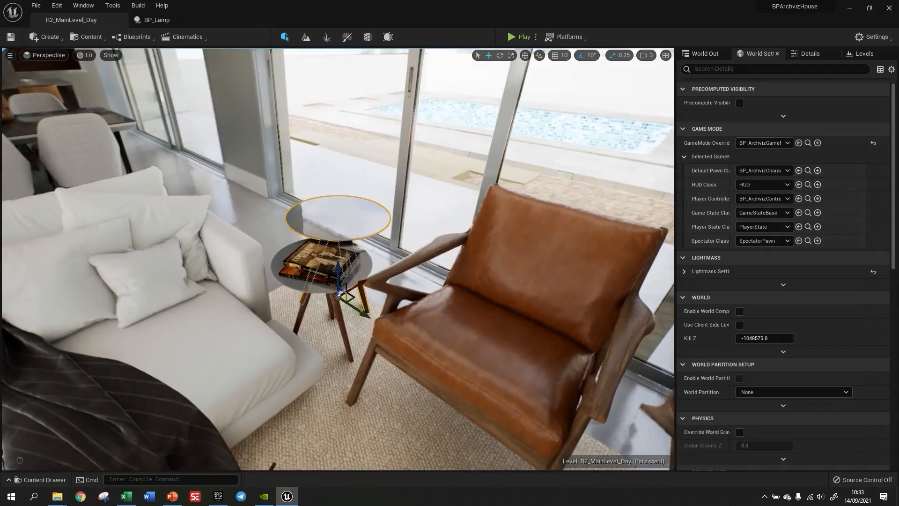
pyautogui.click(40, 479)
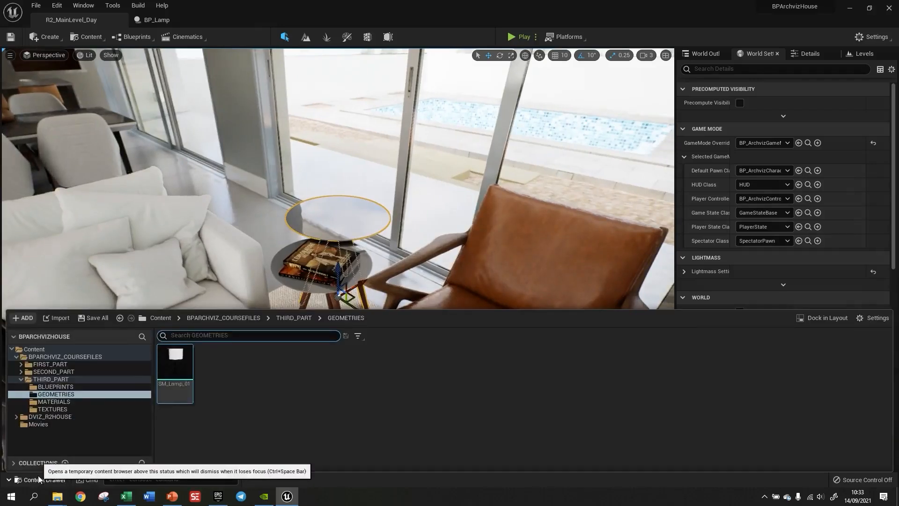
pyautogui.click(60, 387)
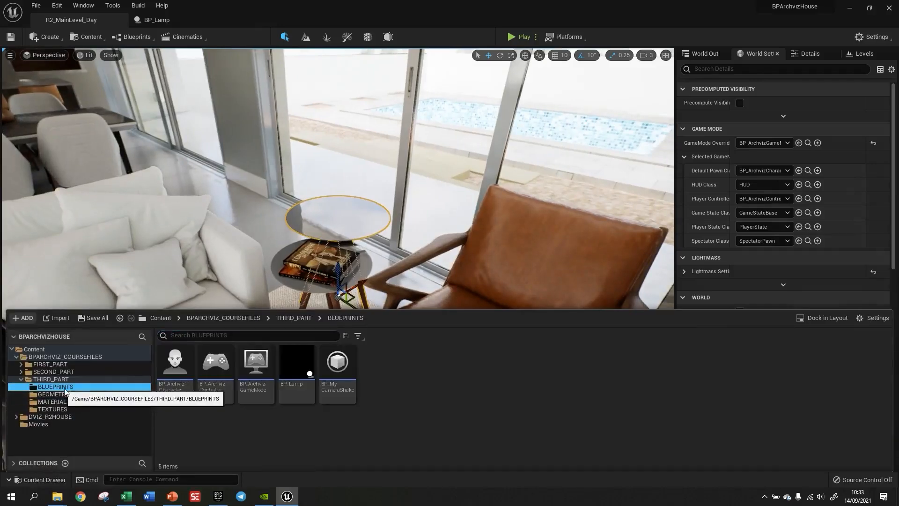
pyautogui.moveTo(294, 371); pyautogui.dragTo(339, 221)
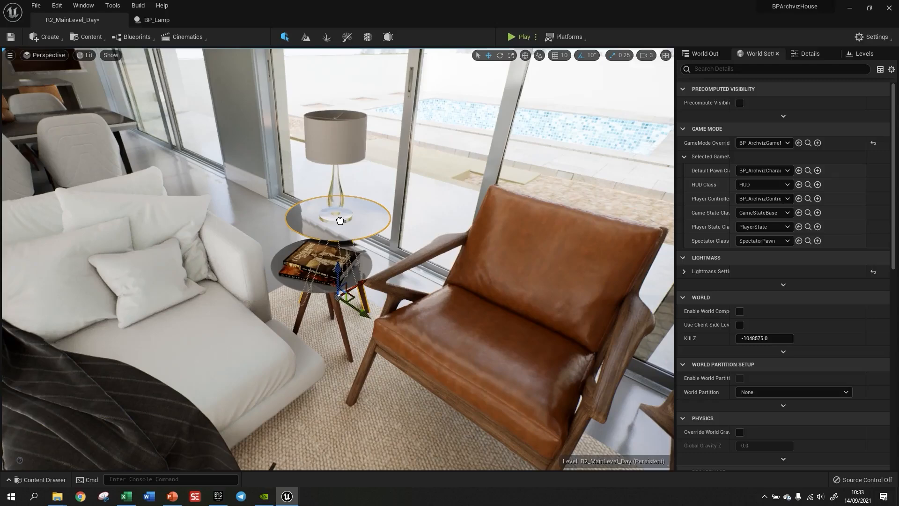
pyautogui.moveTo(341, 221); pyautogui.dragTo(417, 208)
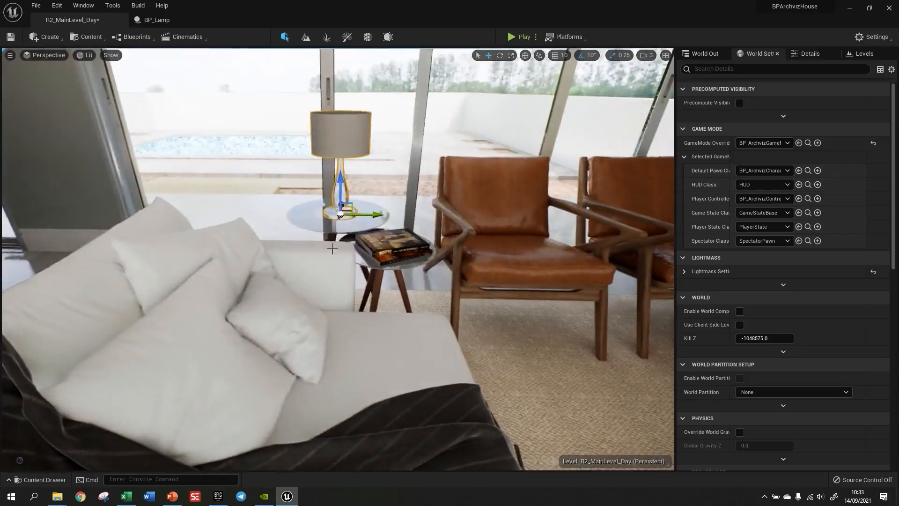
# Play the level, walk up to the lamp on the glass side table, and stop the play session.
pyautogui.press('f')
pyautogui.keyDown('alt'); pyautogui.moveTo(383, 302); pyautogui.dragTo(358, 269); pyautogui.keyUp('alt')
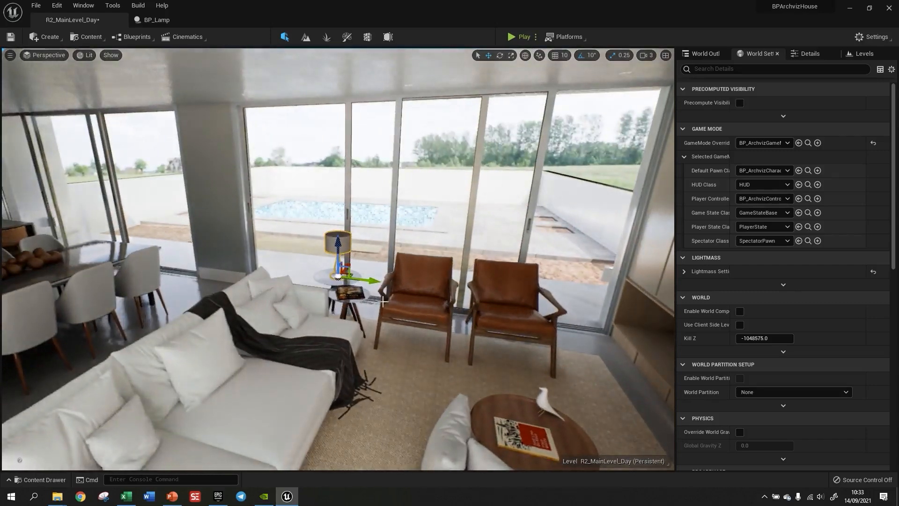
pyautogui.scroll(5, 350, 258)
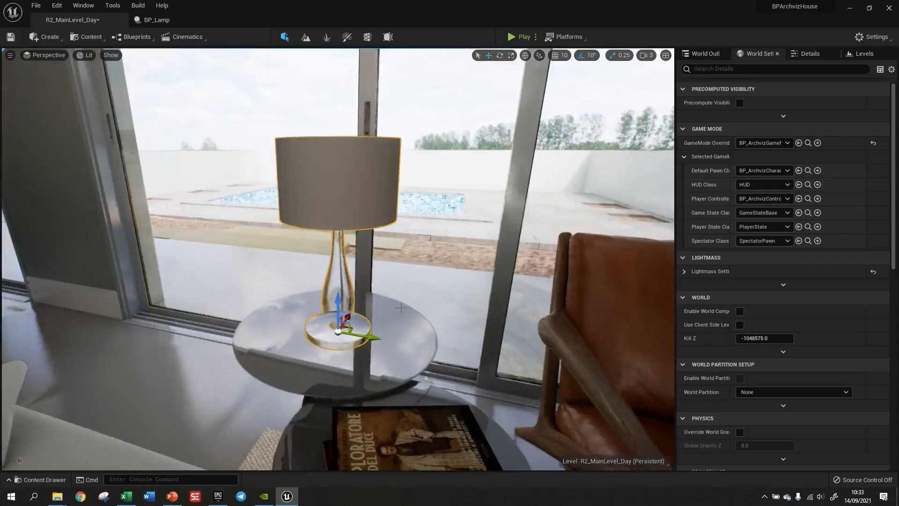
pyautogui.scroll(-3, 401, 307)
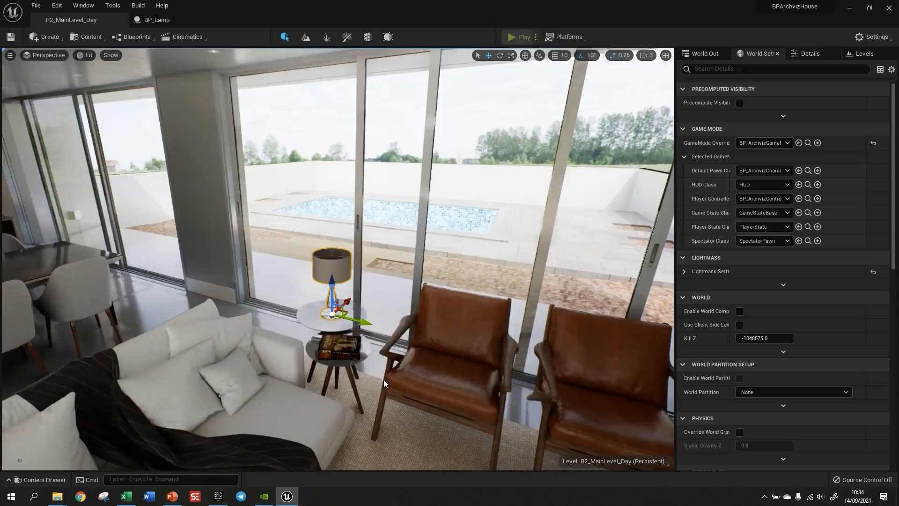
pyautogui.hotkey('alt', 'p')
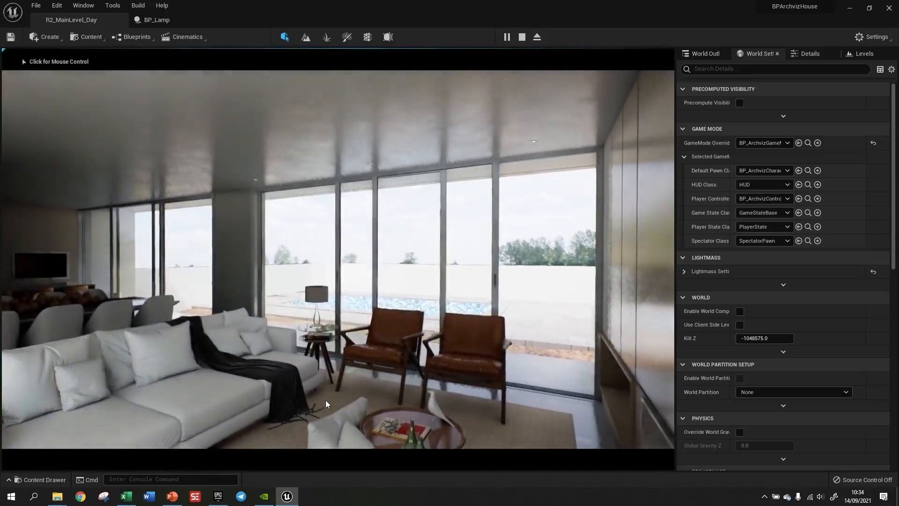
pyautogui.click(386, 377)
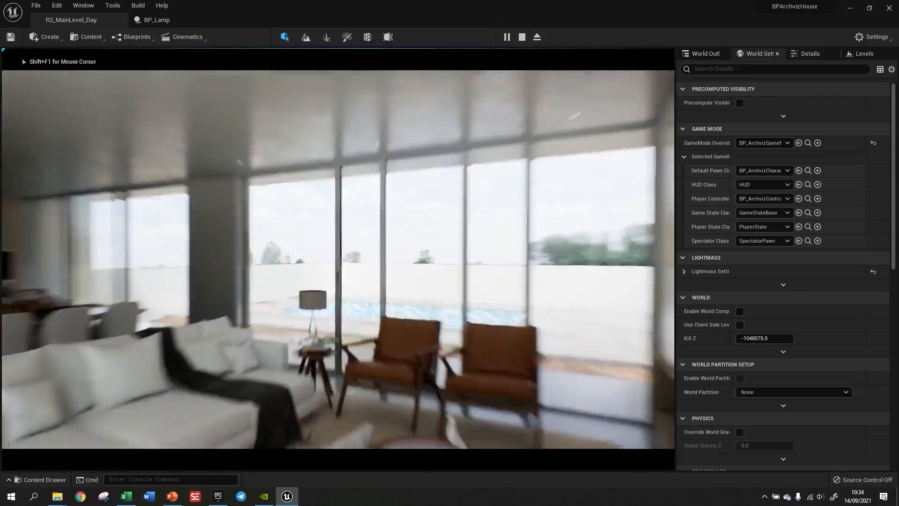
pyautogui.press('w')
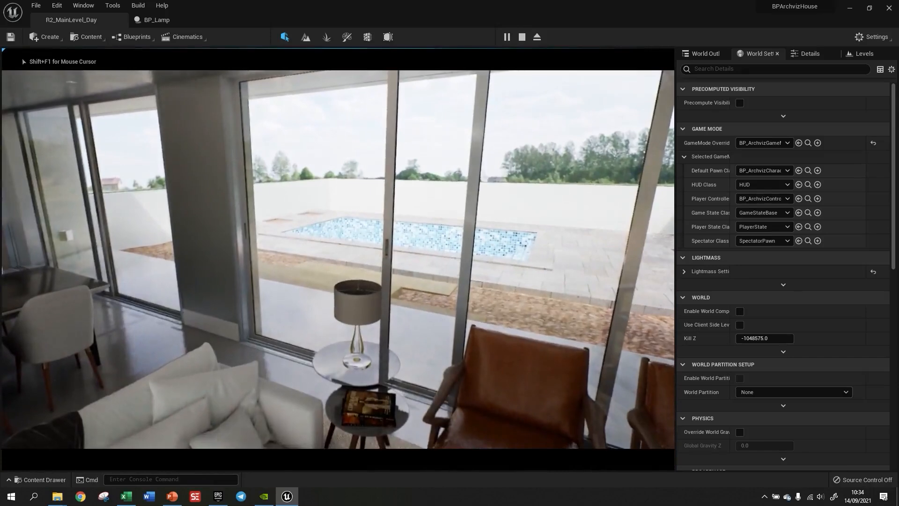
pyautogui.press('d')
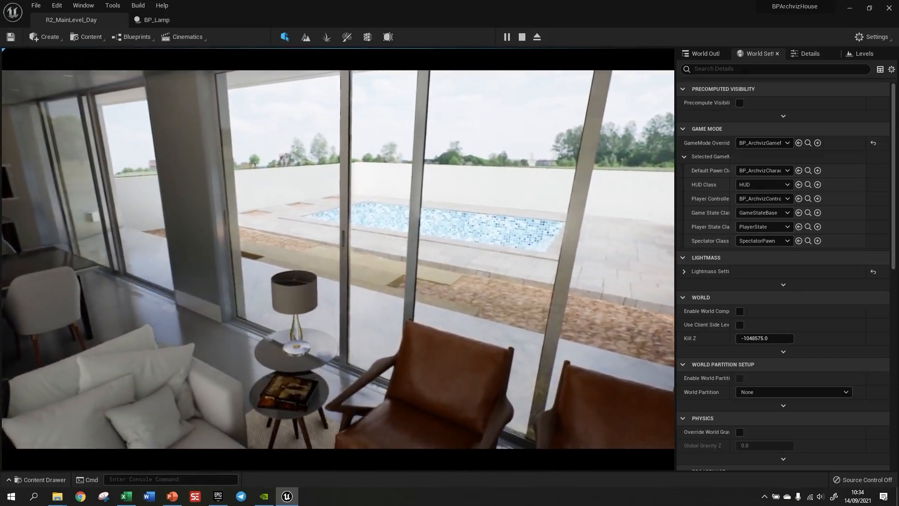
pyautogui.hotkey('shift', 'F1')
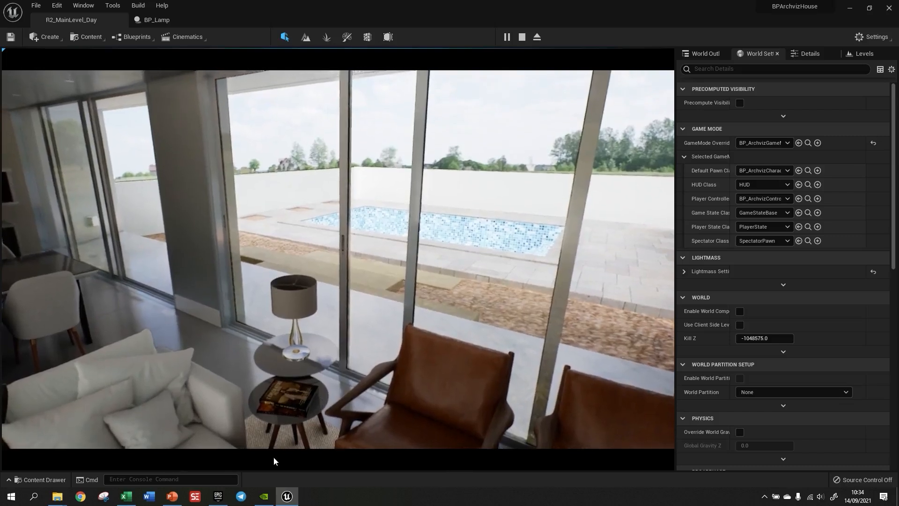
pyautogui.press('Escape')
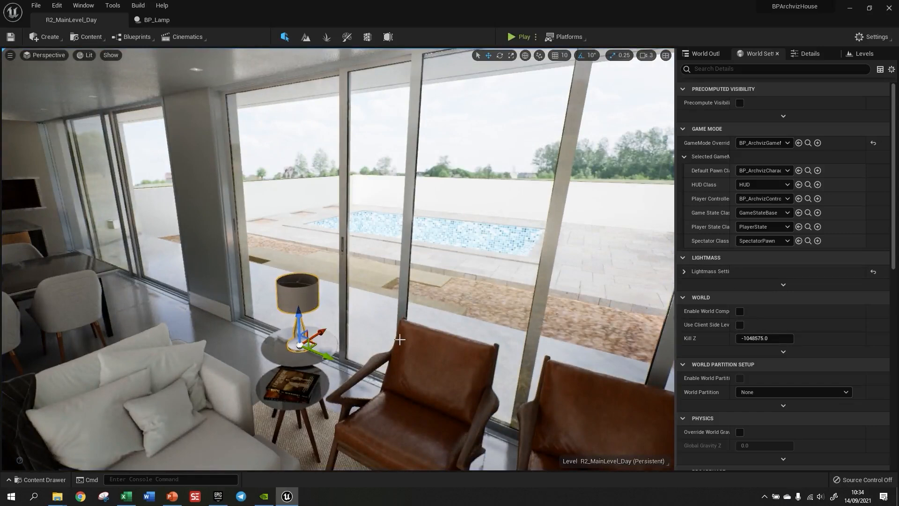
# Set the placed BP_Lamp's Light Intensity to 1000.
pyautogui.moveTo(399, 339); pyautogui.dragTo(411, 345, button='right')
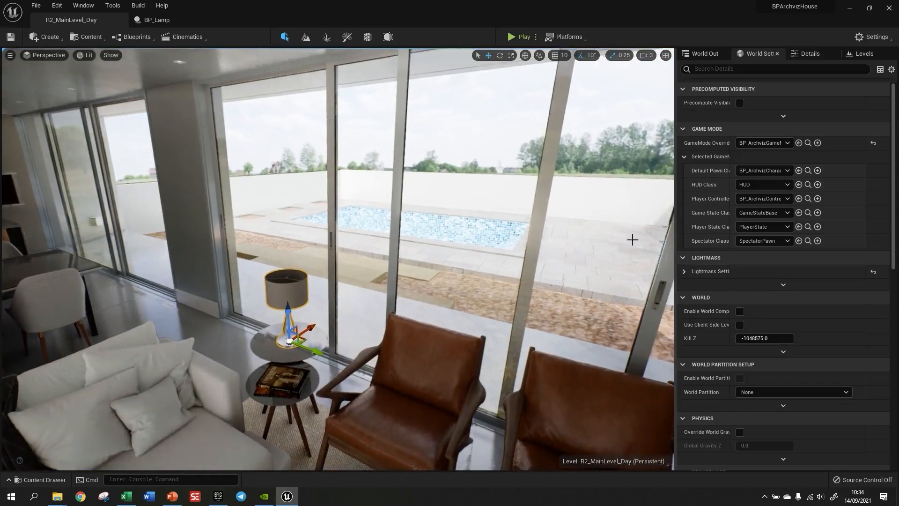
pyautogui.click(811, 55)
pyautogui.click(757, 240)
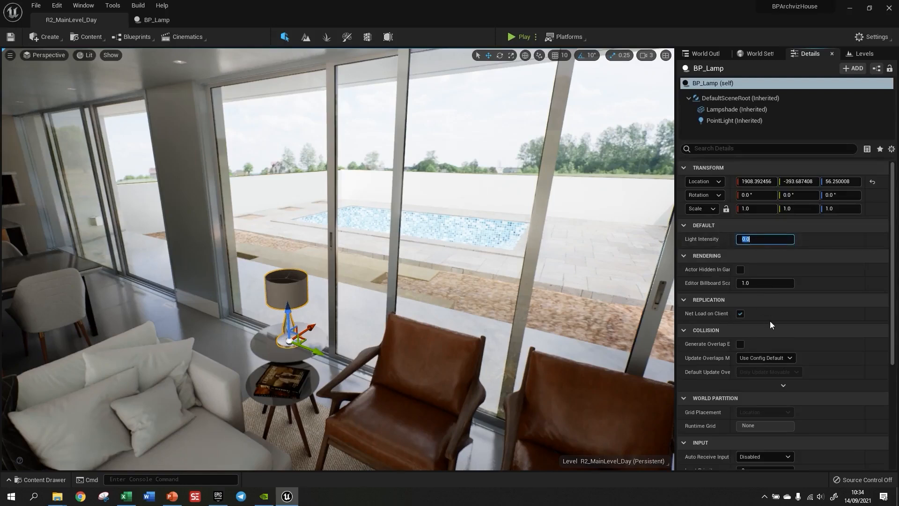
pyautogui.write('1000')
pyautogui.press('Return')
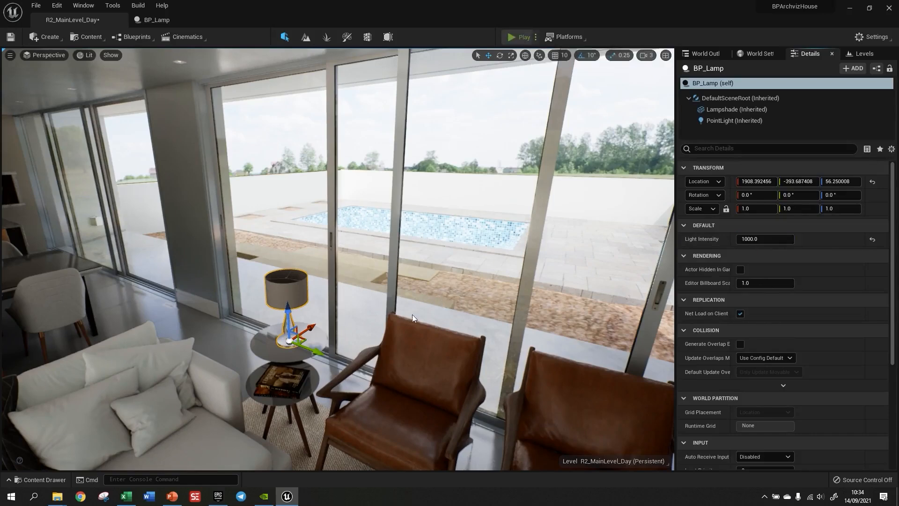
# Play the level, approach the lamp, toggle its light on and off repeatedly, and end the test.
pyautogui.hotkey('alt', 'p')
pyautogui.press('w')
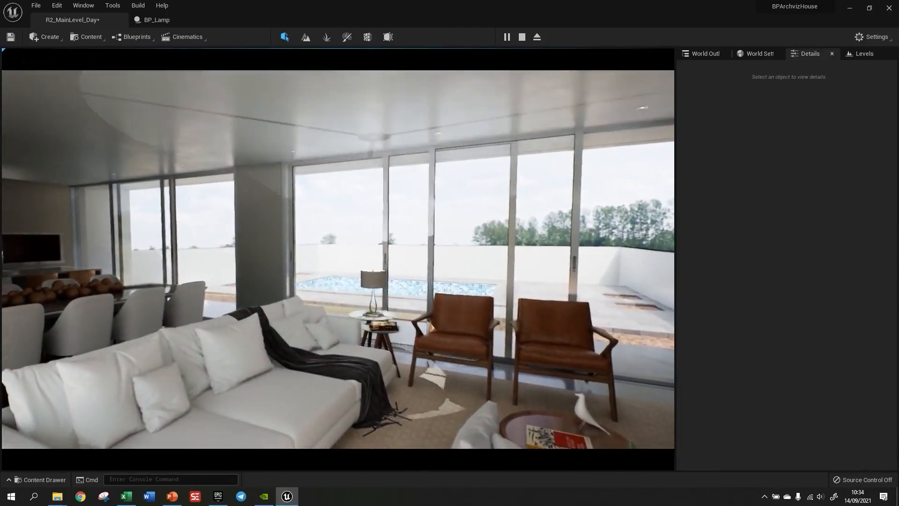
pyautogui.press('w')
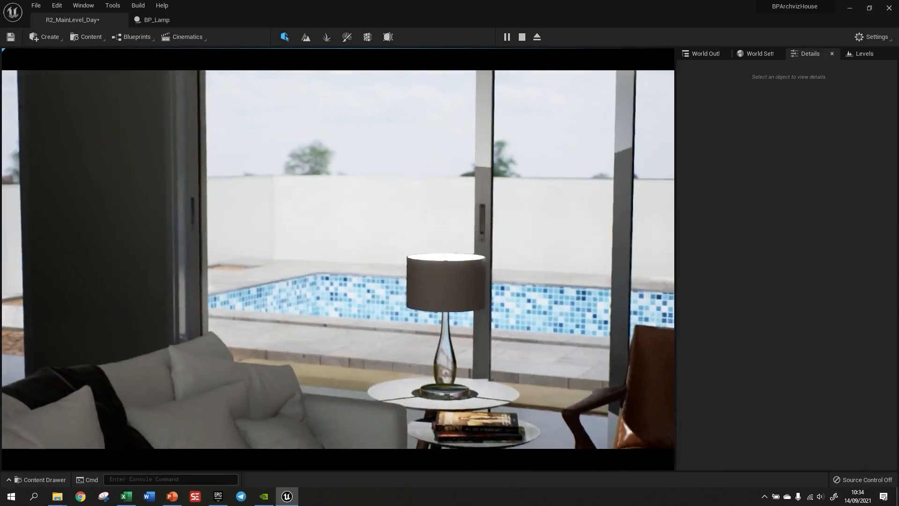
pyautogui.press('f')
pyautogui.press('f')
pyautogui.press('f')
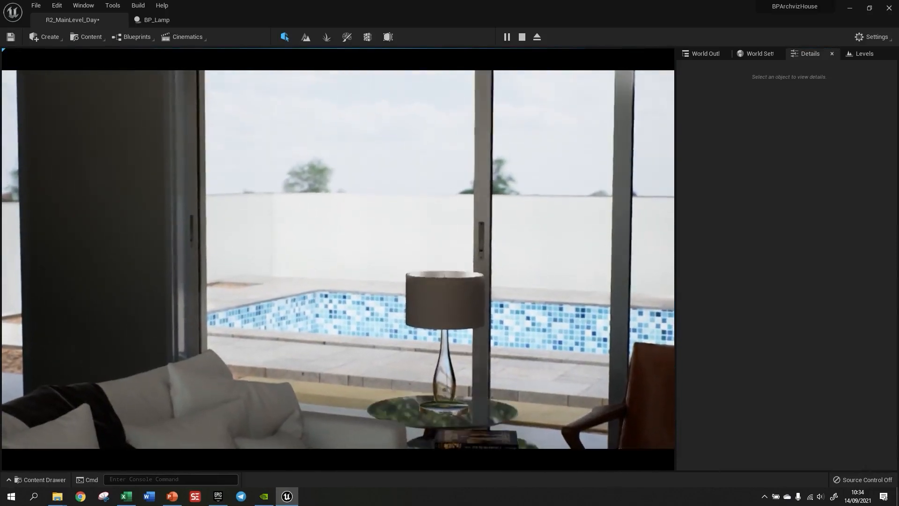
pyautogui.press('f')
pyautogui.press('f')
pyautogui.press('f')
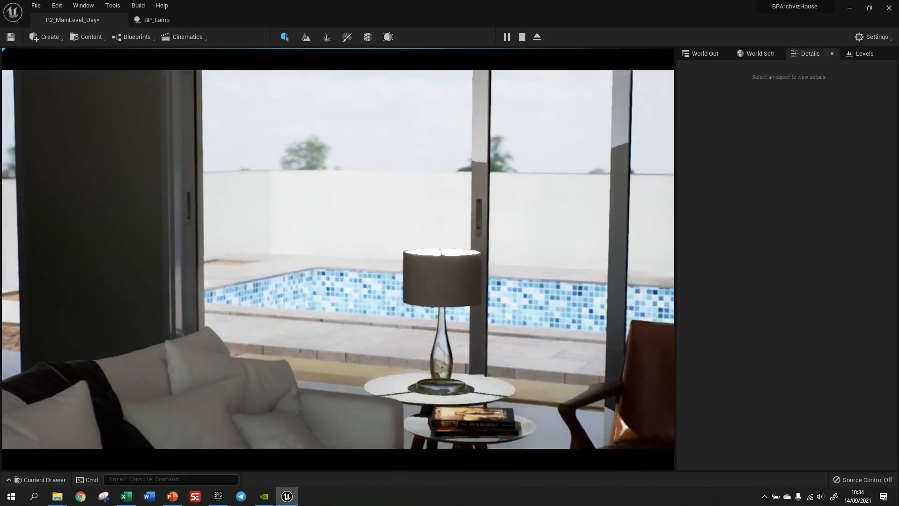
pyautogui.press('f')
pyautogui.press('Escape')
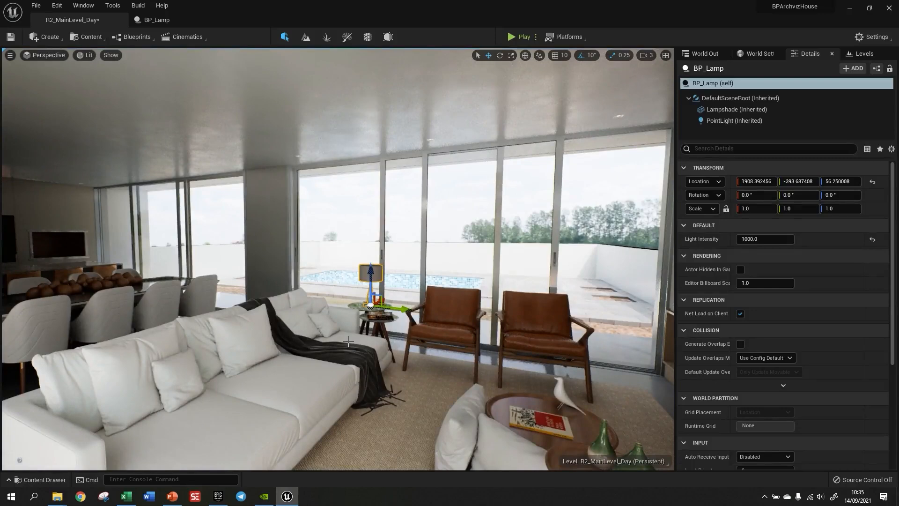
# Set the placed BP_Lamp's Light Intensity to 500.
pyautogui.press('w')
pyautogui.moveTo(338, 259); pyautogui.dragTo(365, 307, button='right')
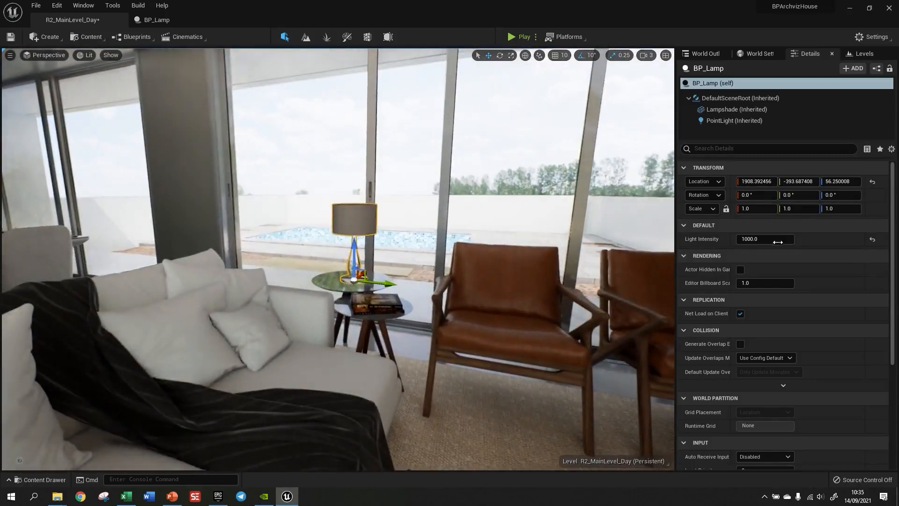
pyautogui.click(757, 239)
pyautogui.write('500')
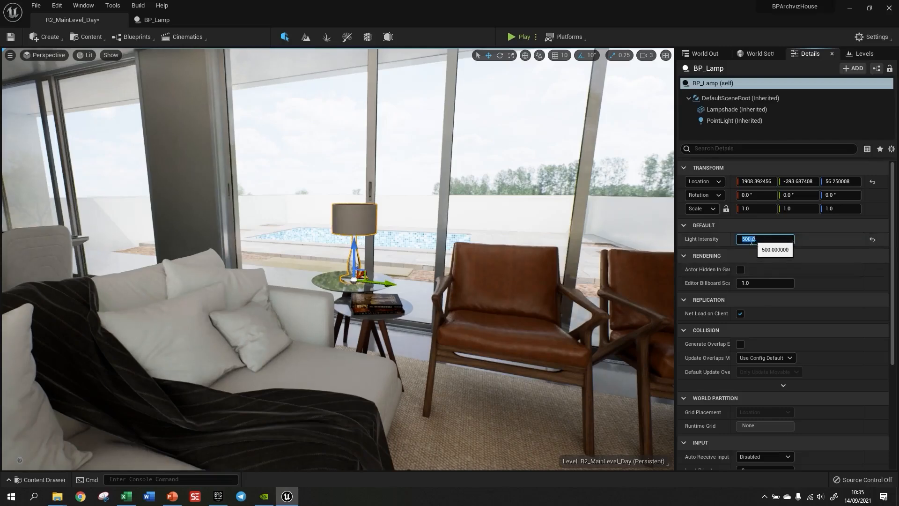
pyautogui.press('Return')
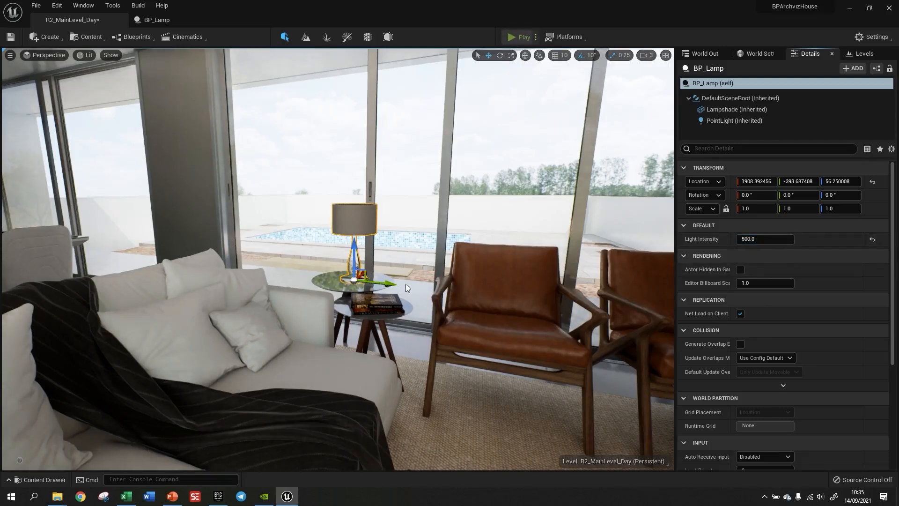
# Play the level and walk towards the lamp to check its brightness, ending the test when done.
pyautogui.hotkey('alt', 'p')
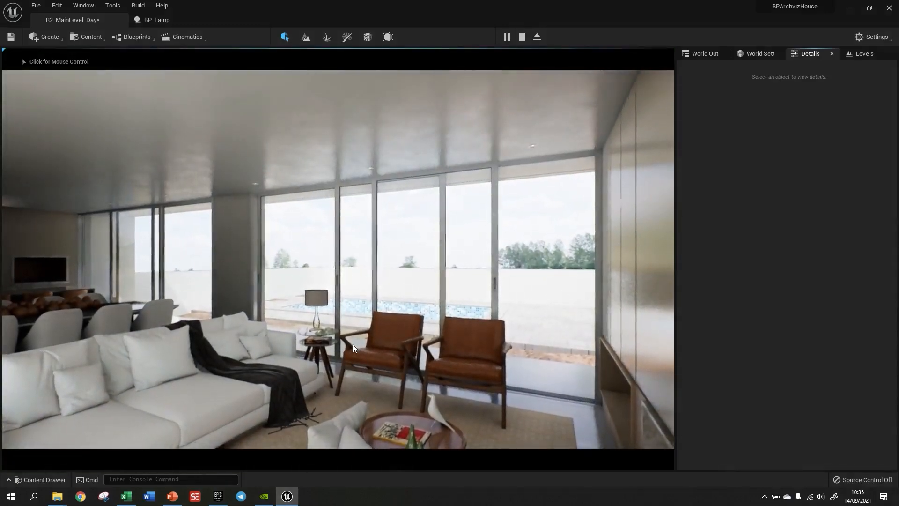
pyautogui.click(352, 344)
pyautogui.press('w')
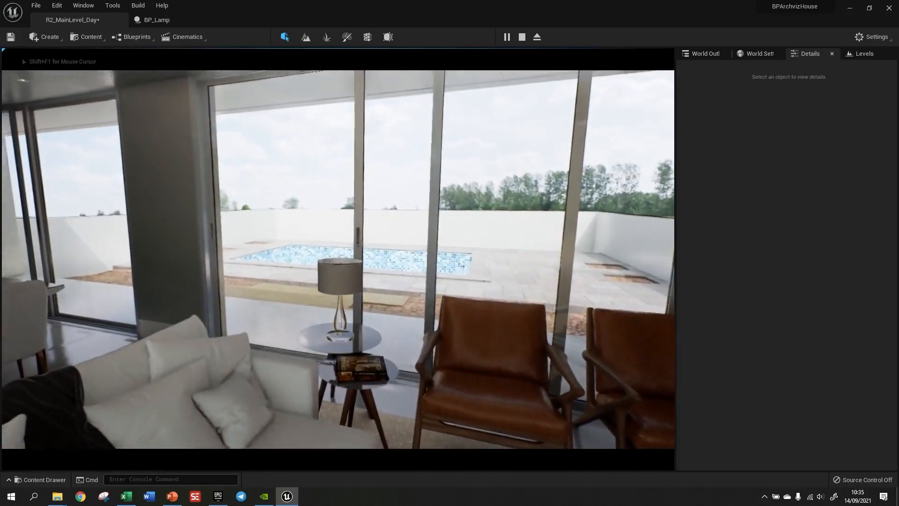
pyautogui.press('Escape')
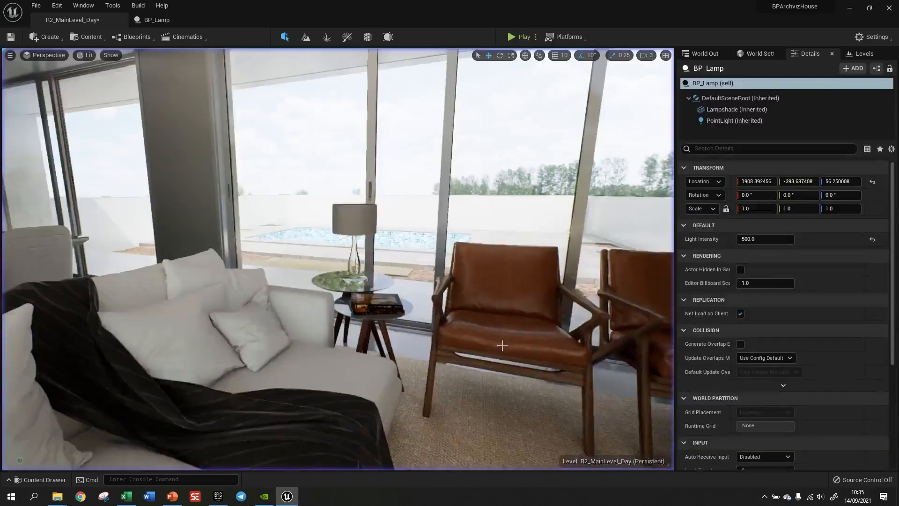
# Set BP_Lamp's Light Intensity to 200 and play the level to inspect the lampshade from above.
pyautogui.click(761, 238)
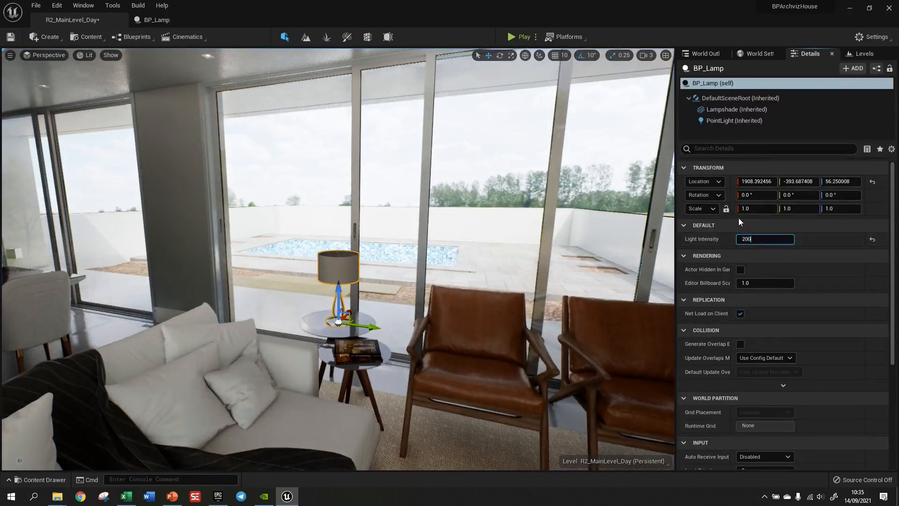
pyautogui.press('Return')
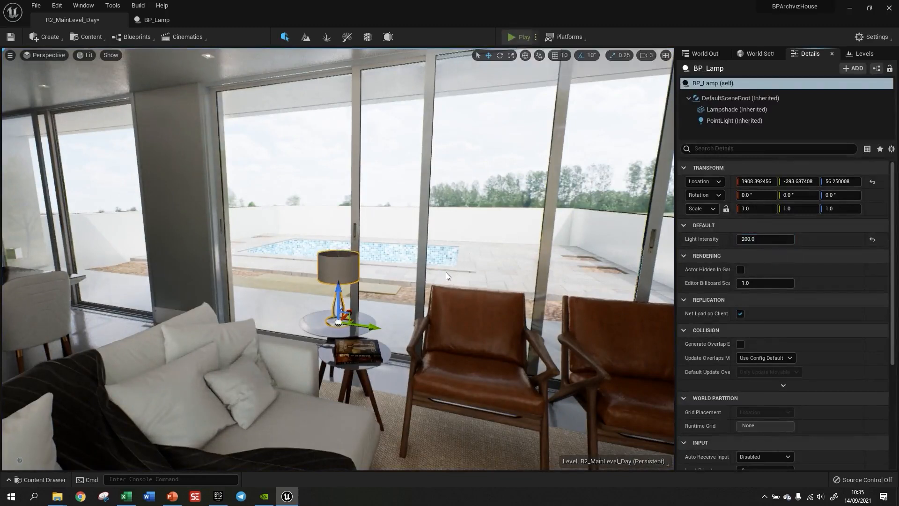
pyautogui.hotkey('alt', 'p')
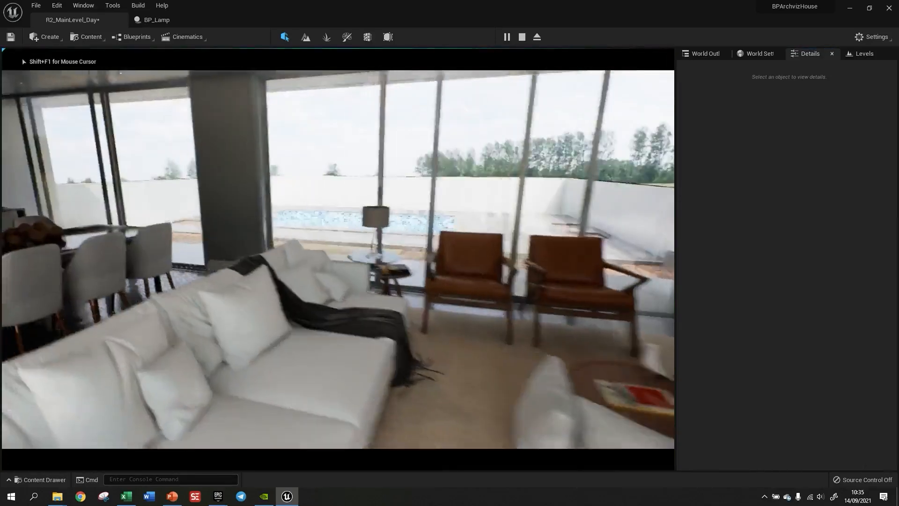
pyautogui.press('w')
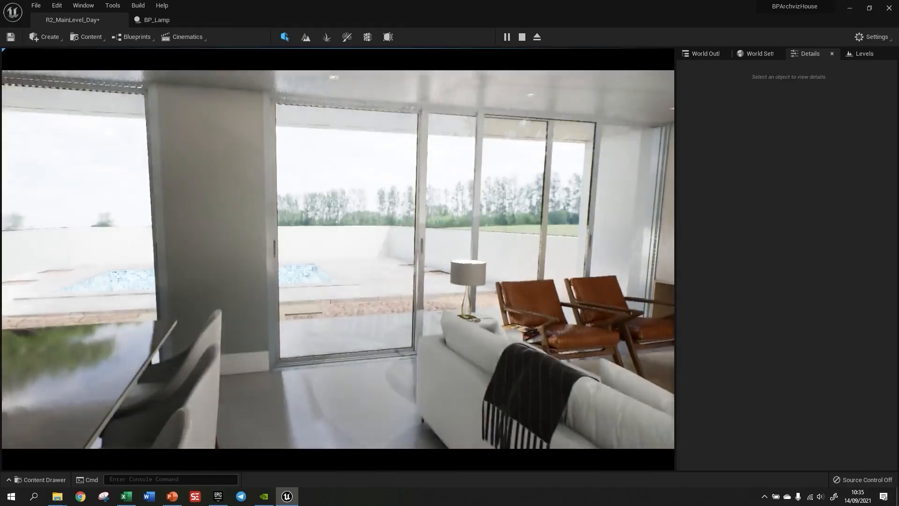
pyautogui.press('w')
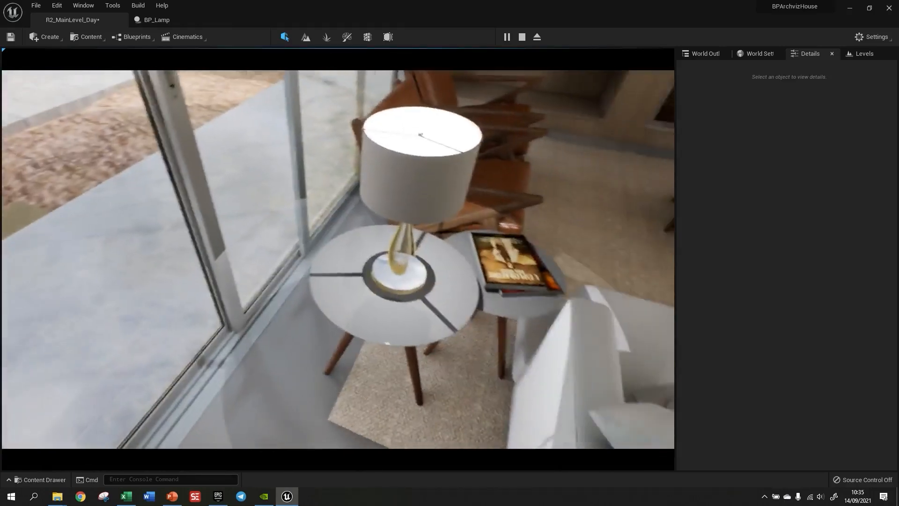
pyautogui.press('w')
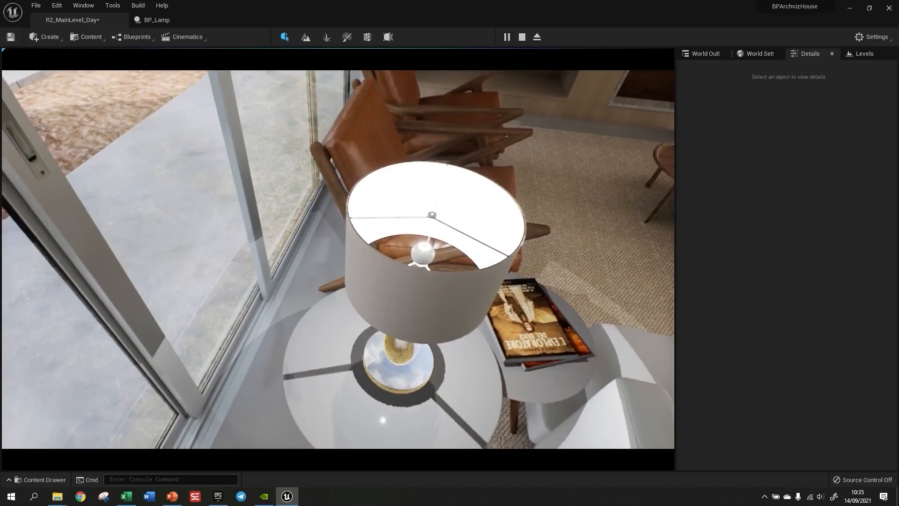
pyautogui.press('Escape')
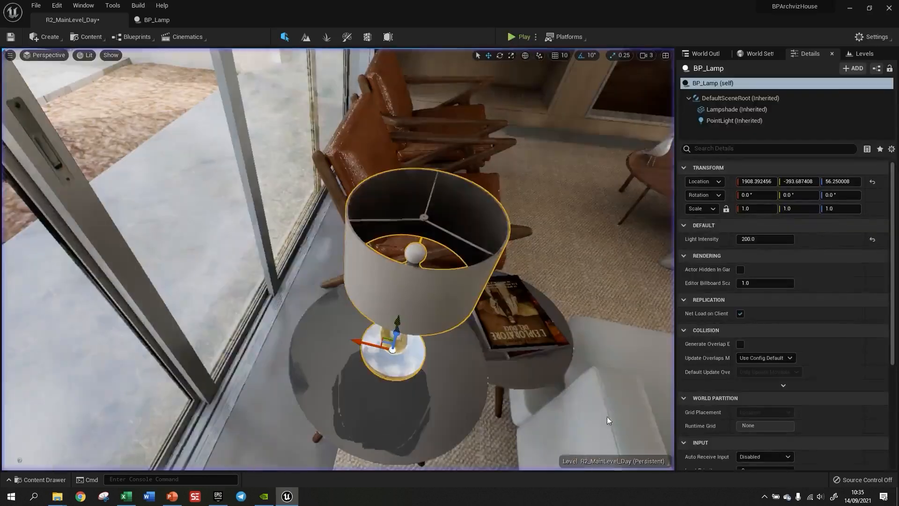
# Set BP_Lamp's Light Intensity to 100 and keep the lamp selected in the level.
pyautogui.click(767, 241)
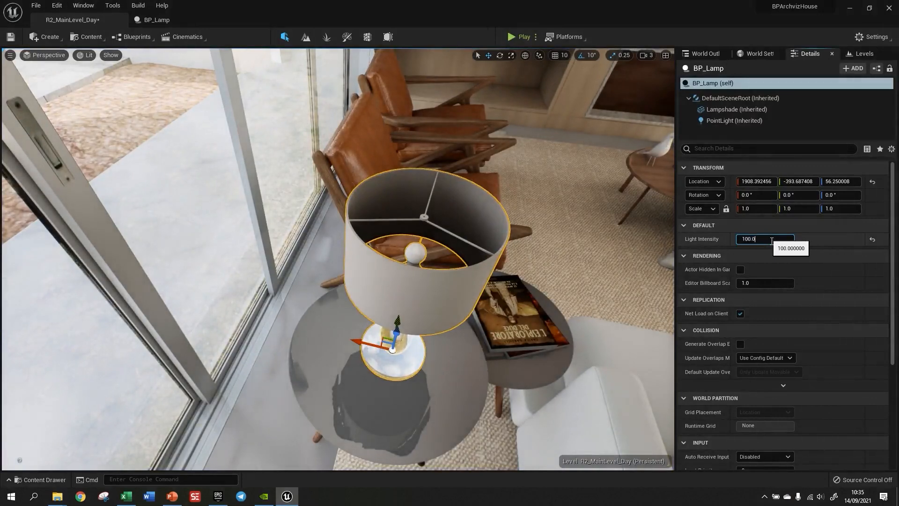
pyautogui.moveTo(534, 334); pyautogui.dragTo(454, 323, button='right')
pyautogui.press('d')
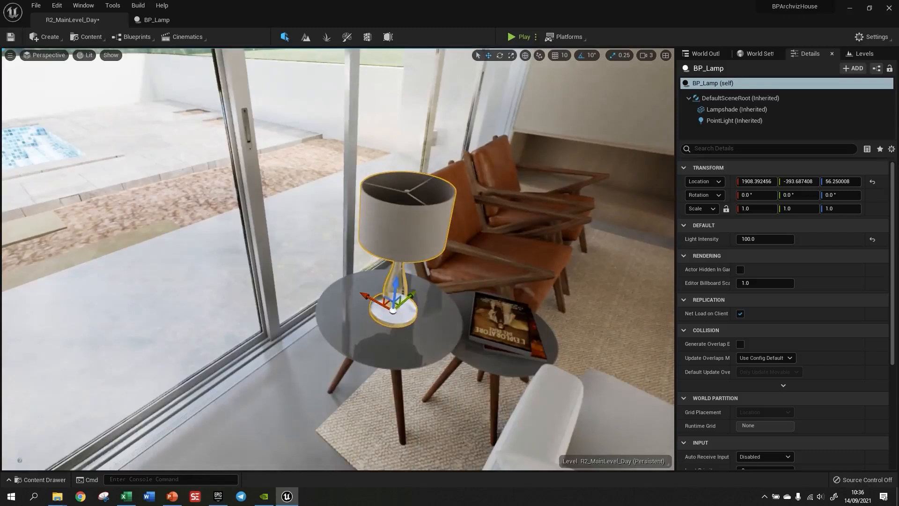
pyautogui.press('s')
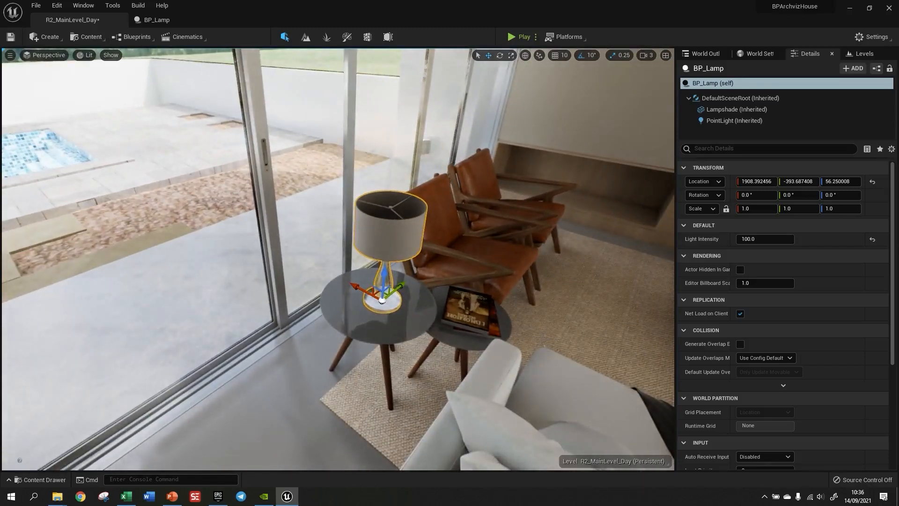
pyautogui.press('Escape')
pyautogui.click(383, 250)
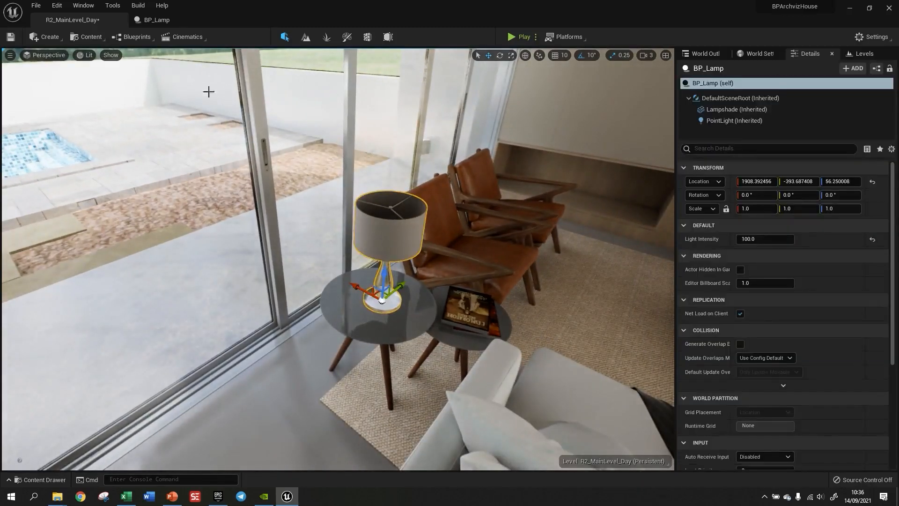
# Return to the BP_Lamp blueprint and review the F key logic in its Event Graph.
pyautogui.click(173, 22)
pyautogui.moveTo(547, 351); pyautogui.dragTo(494, 351, button='right')
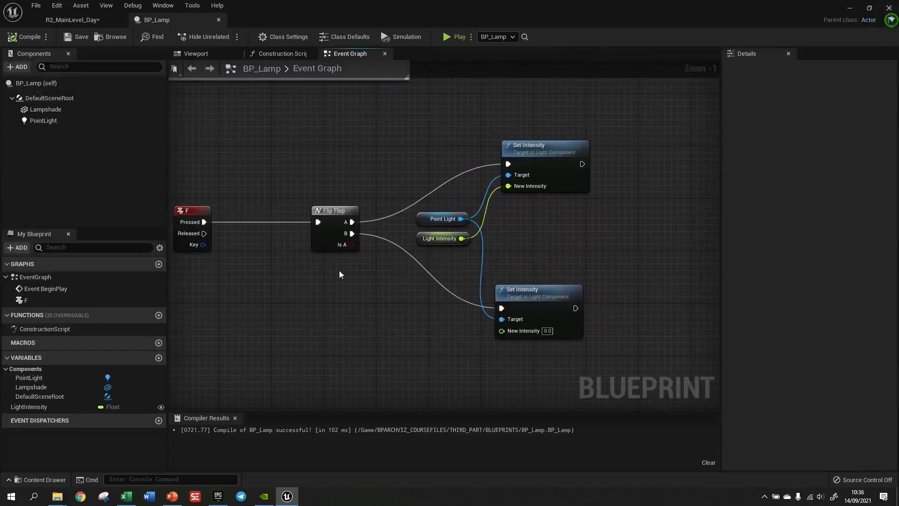
# Add a Set Material node targeting the Lampshade, executed after the upper Set Intensity node.
pyautogui.scroll(-1, 339, 273)
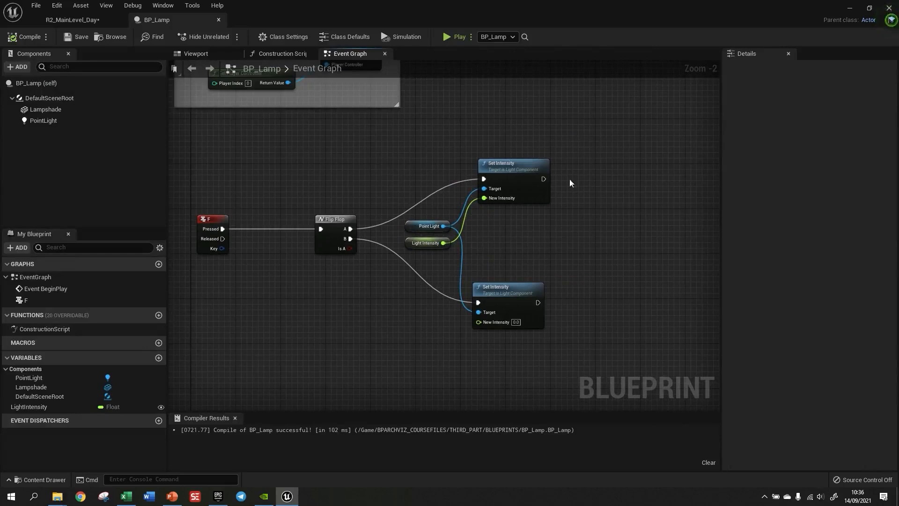
pyautogui.moveTo(622, 304); pyautogui.dragTo(549, 296, button='right')
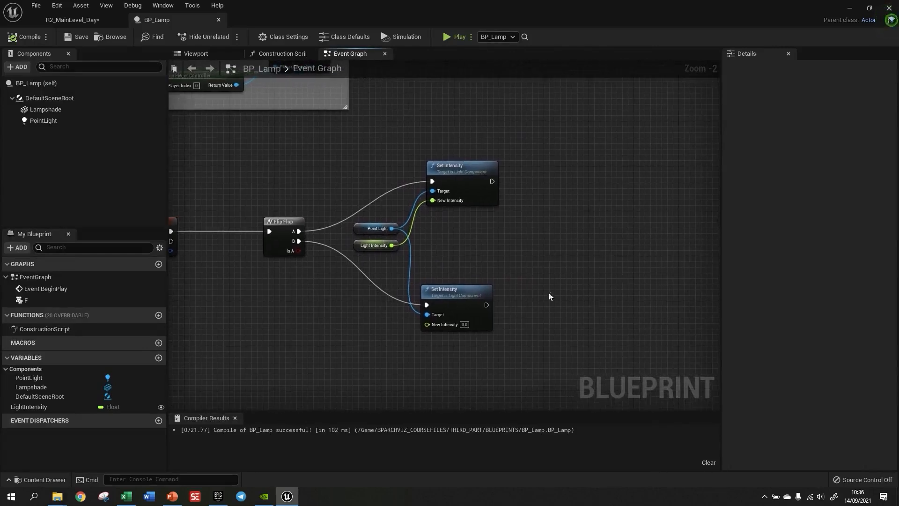
pyautogui.scroll(-1, 262, 262)
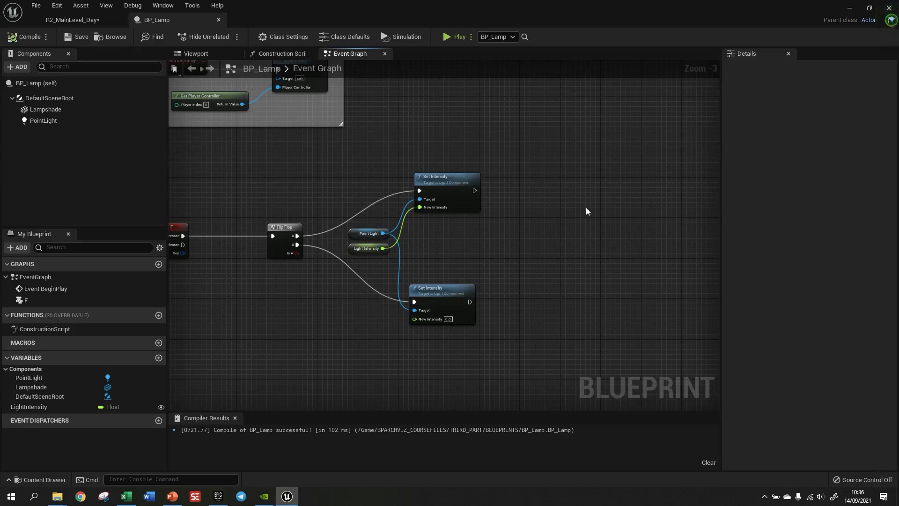
pyautogui.scroll(3, 647, 194)
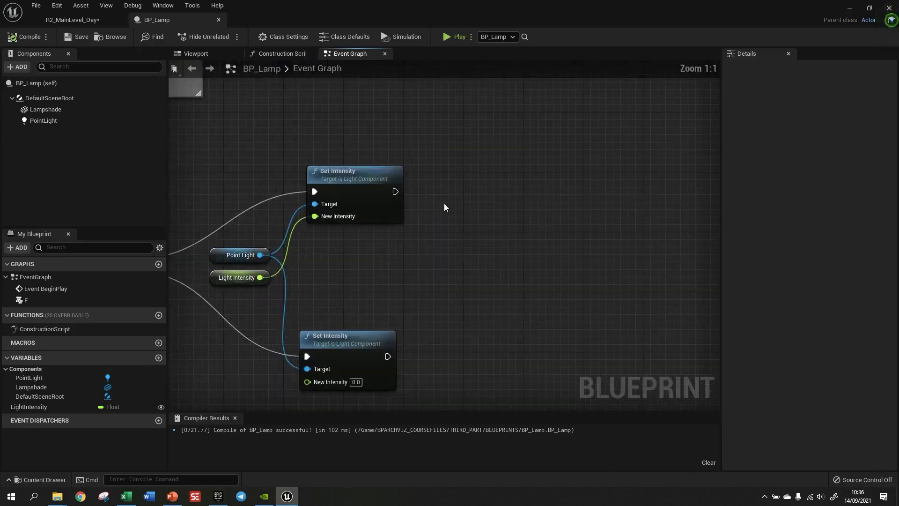
pyautogui.moveTo(403, 200); pyautogui.dragTo(519, 195)
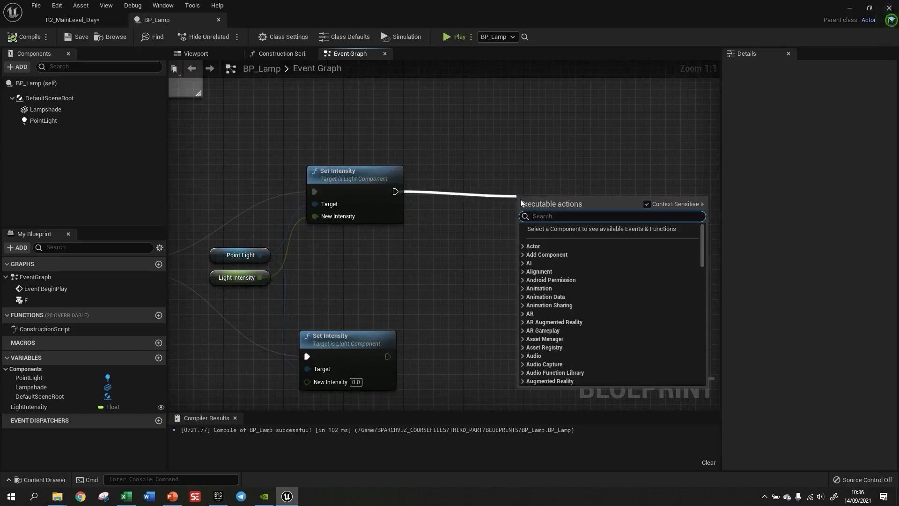
pyautogui.write('setmate')
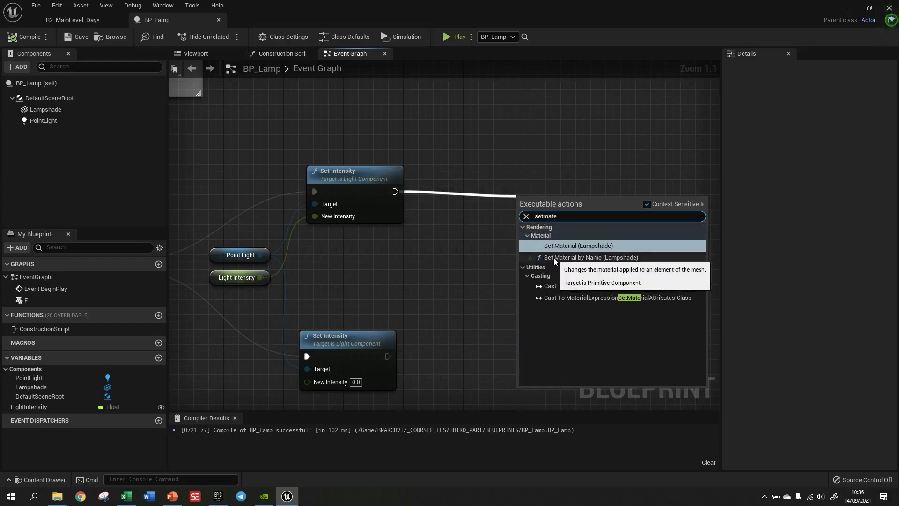
pyautogui.click(587, 245)
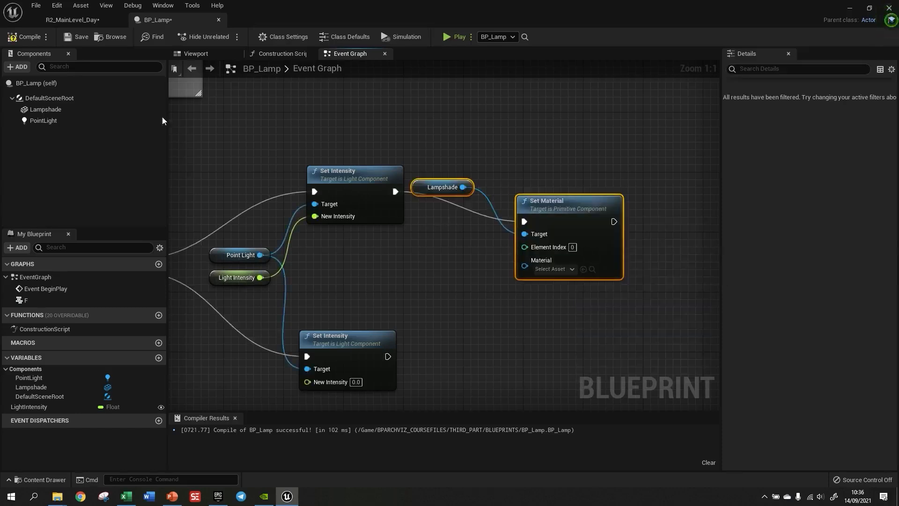
# Align the Set Material node with the upper Set Intensity node and place the Lampshade reference below their execution wire.
pyautogui.moveTo(520, 204); pyautogui.dragTo(521, 174)
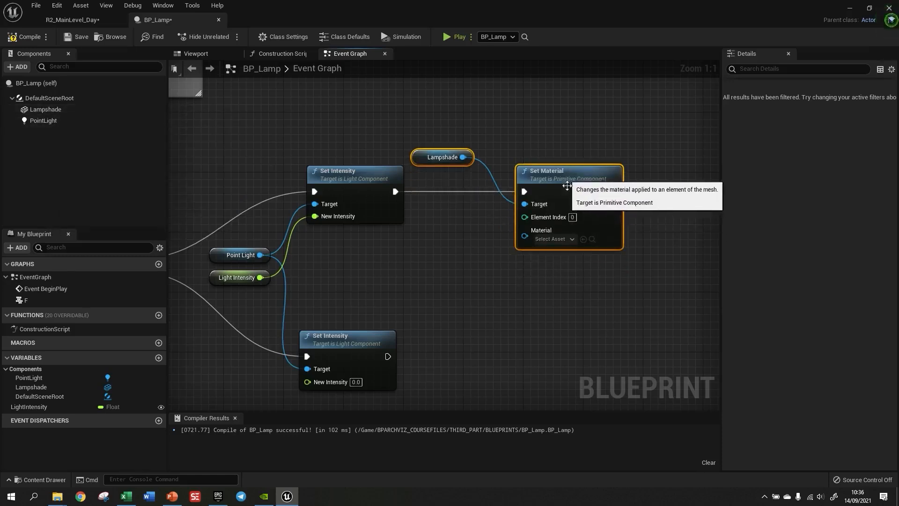
pyautogui.click(444, 184)
pyautogui.moveTo(449, 157); pyautogui.dragTo(429, 266)
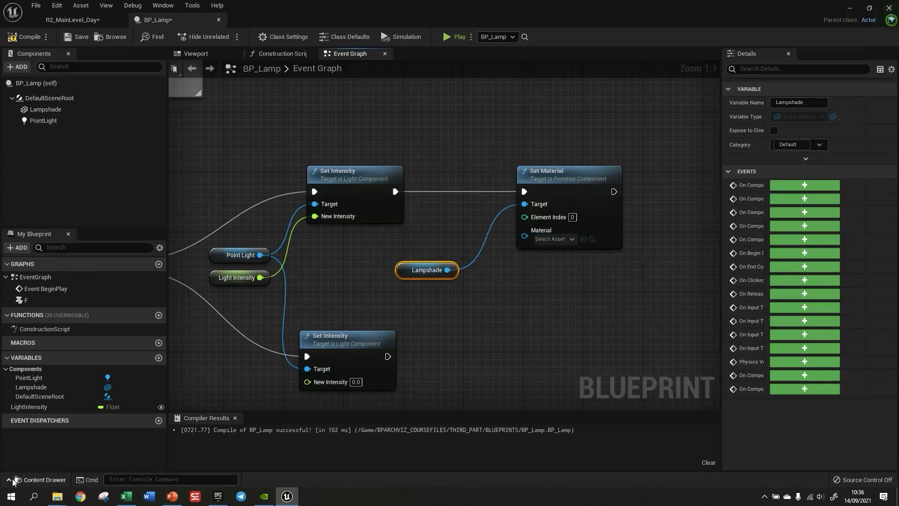
# Assign MI_Light_01 from the THIRD_PART MATERIALS folder to the Set Material node and level the Lampshade reference with Point Light.
pyautogui.click(40, 480)
pyautogui.click(54, 401)
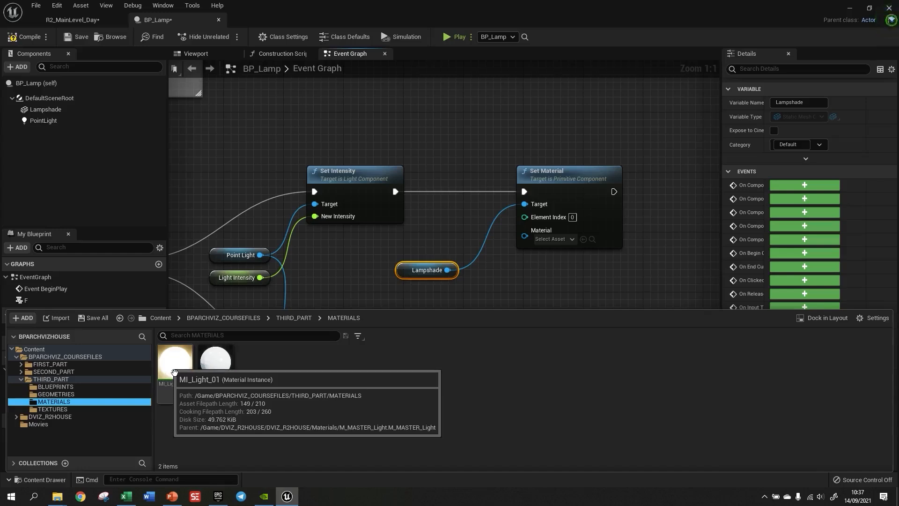
pyautogui.moveTo(173, 384); pyautogui.dragTo(561, 238)
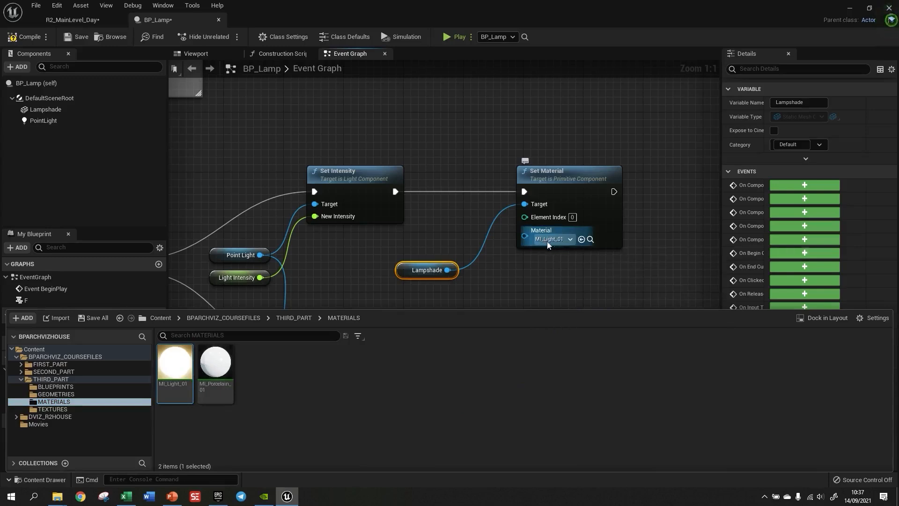
pyautogui.click(480, 291)
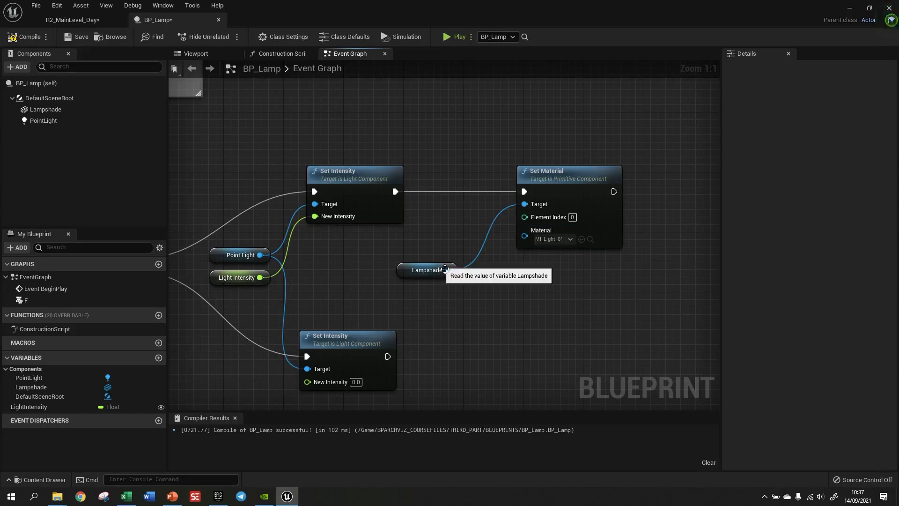
pyautogui.moveTo(438, 268); pyautogui.dragTo(438, 252)
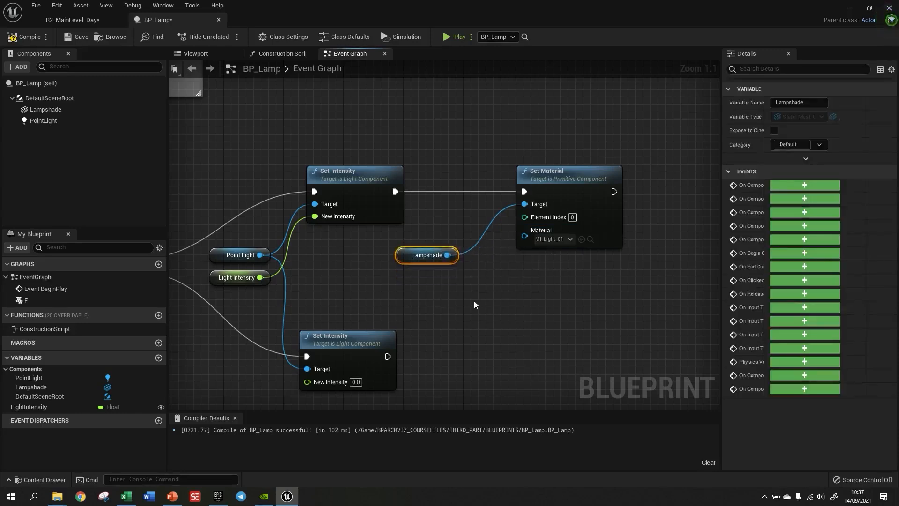
# Promote the Set Material node's Material input to a variable named Lamp Material.
pyautogui.moveTo(524, 235); pyautogui.dragTo(443, 289)
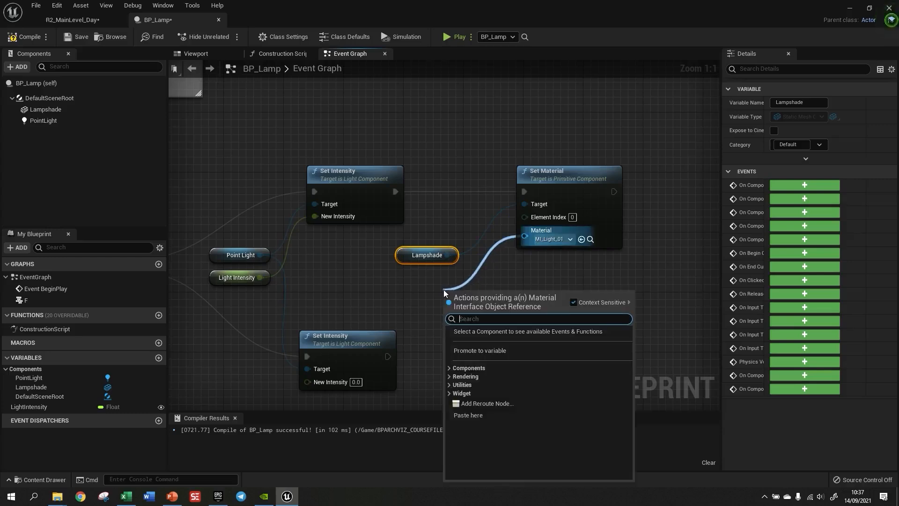
pyautogui.click(473, 351)
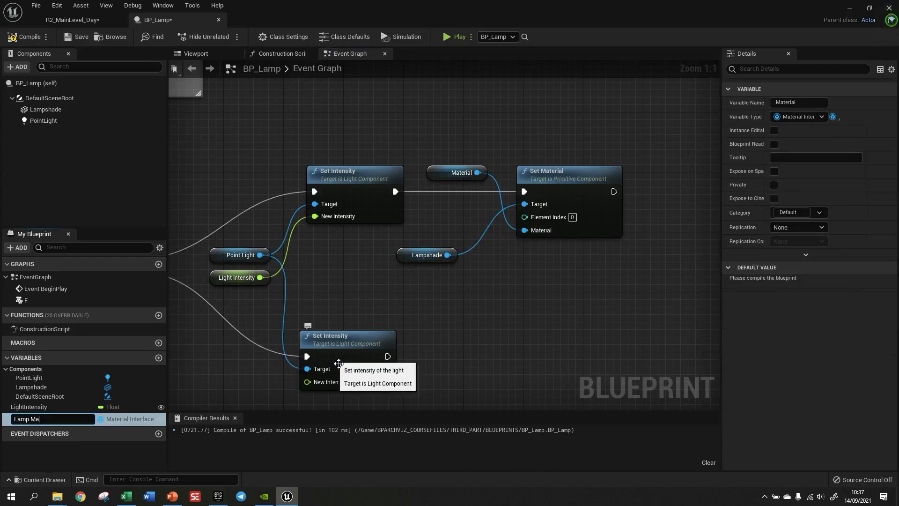
pyautogui.press('Return')
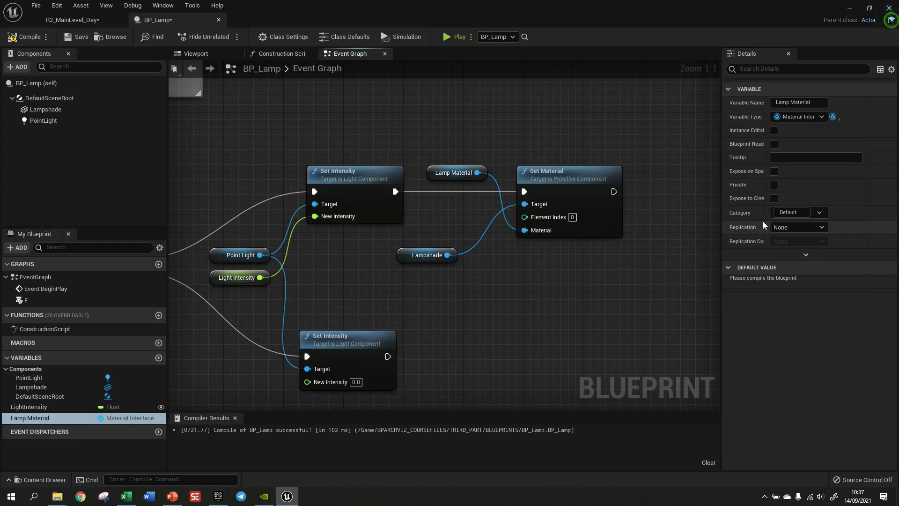
# Put the Lamp Material variable in a new category named Lampshade Settings.
pyautogui.click(796, 213)
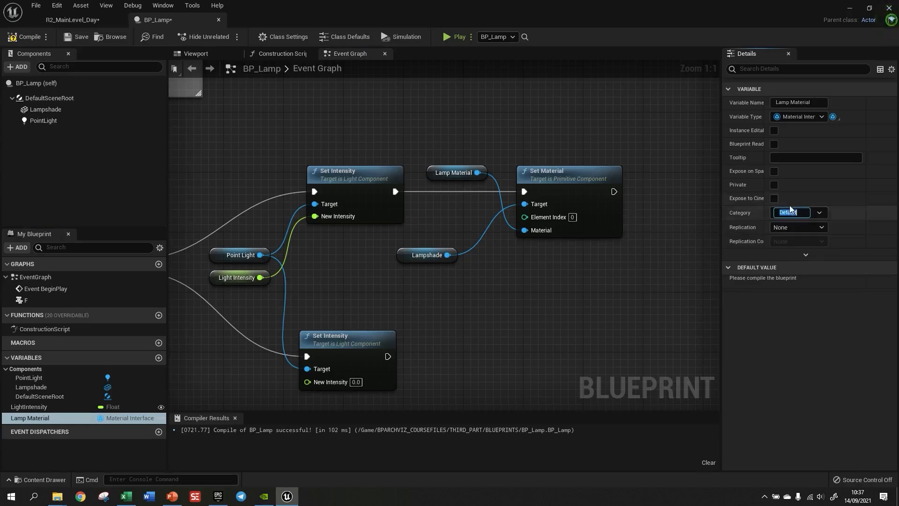
pyautogui.write('Lampshade Se')
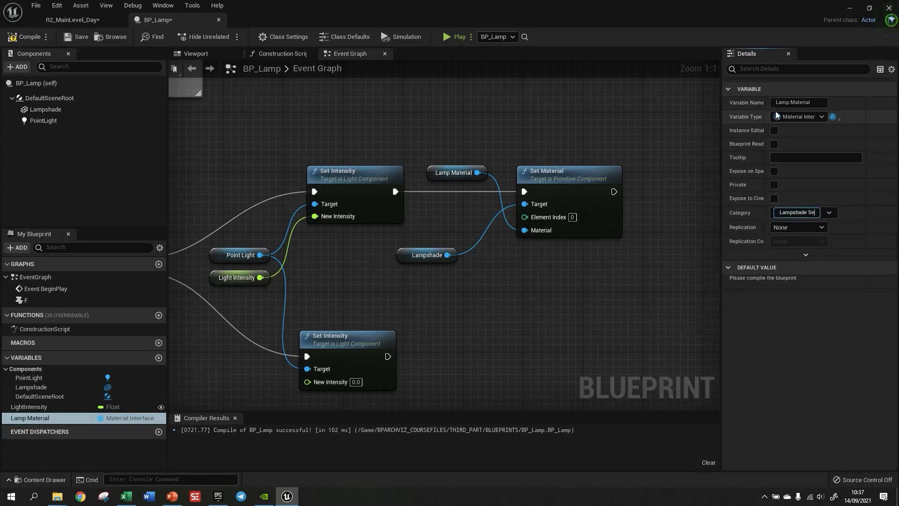
pyautogui.write('ttings')
pyautogui.press('Return')
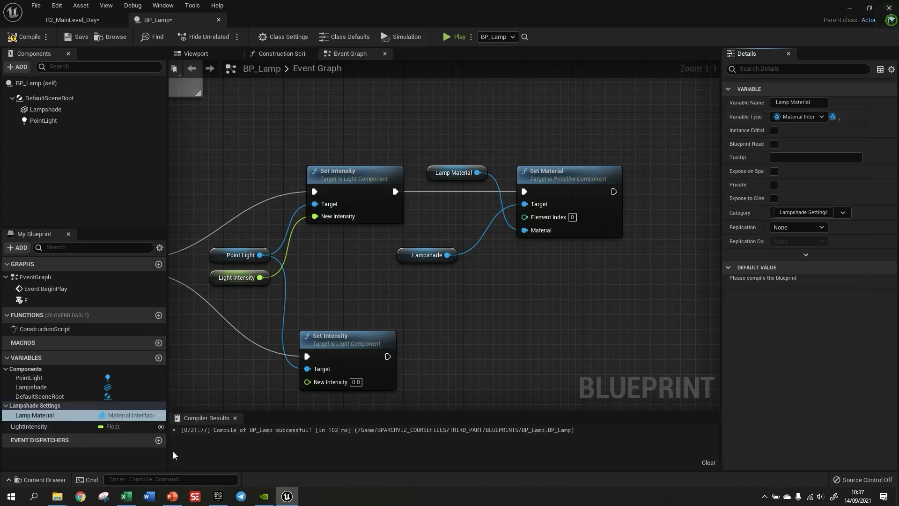
# Move the LightIntensity variable into the Lampshade Settings category and make Lamp Material instance editable.
pyautogui.click(40, 426)
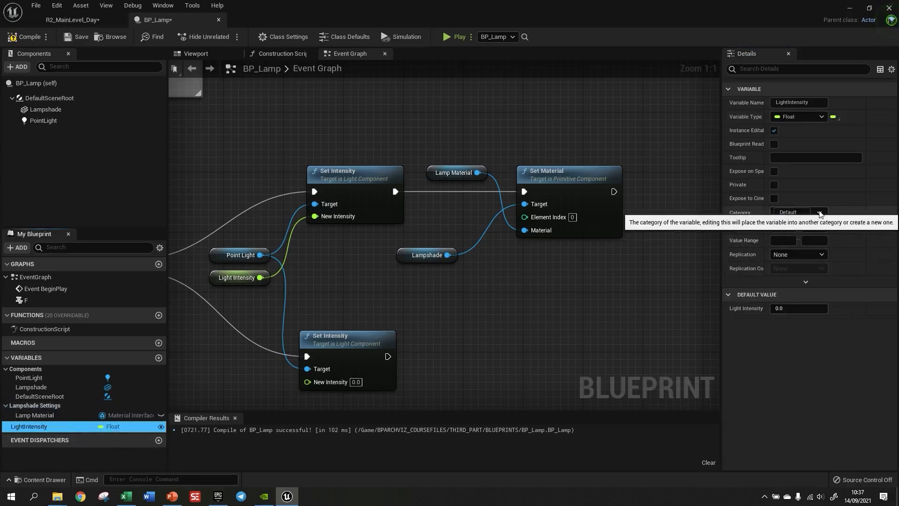
pyautogui.click(796, 213)
pyautogui.click(805, 237)
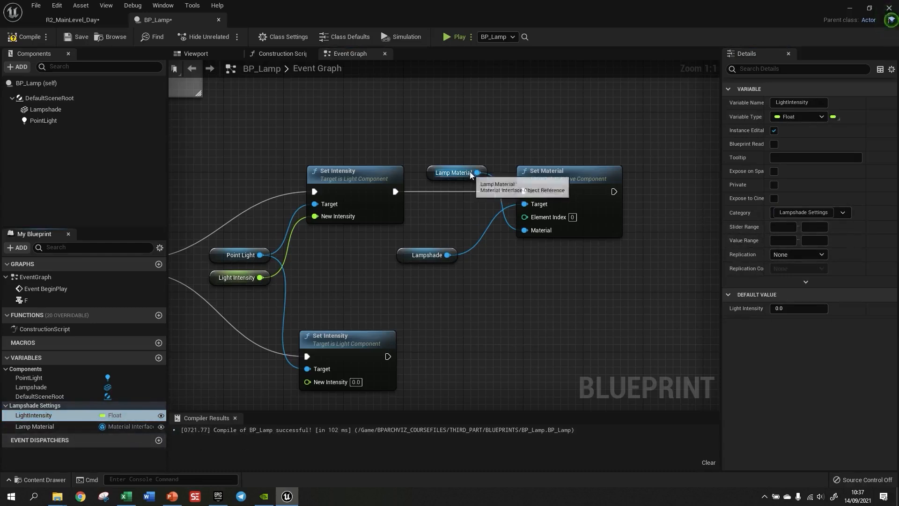
# Place the Lamp Material reference directly below the Lampshade reference, and compile and save BP_Lamp.
pyautogui.moveTo(474, 174); pyautogui.dragTo(443, 278)
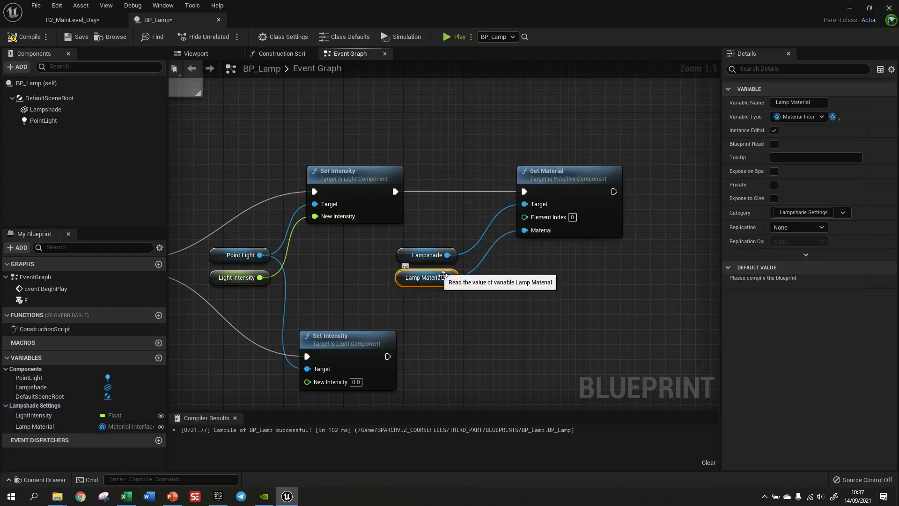
pyautogui.click(77, 37)
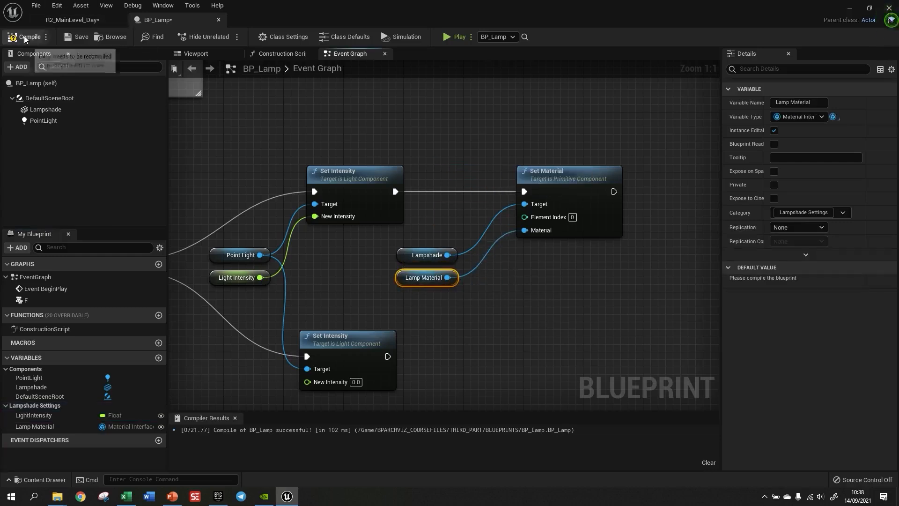
# Check the lamp's Lampshade Settings in R2_MainLevel_Day, and return to BP_Lamp's Event Graph to review the Set Material node.
pyautogui.click(73, 21)
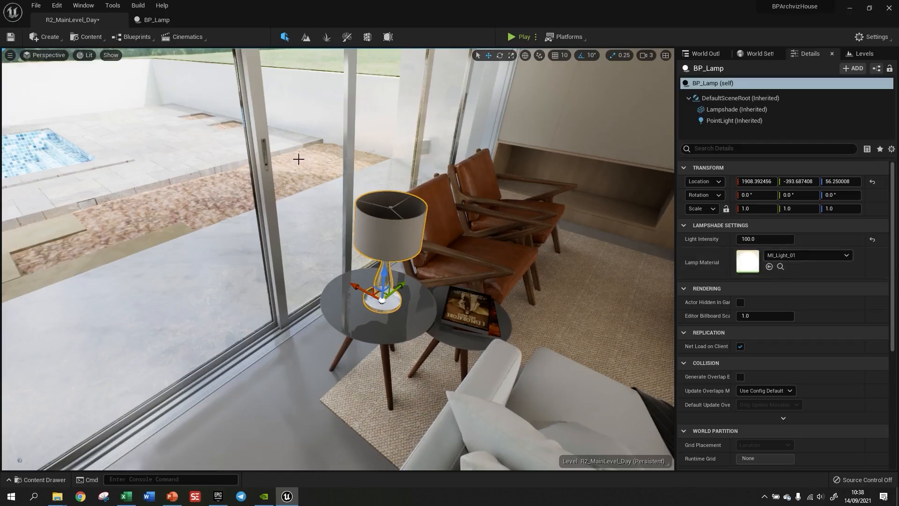
pyautogui.click(146, 22)
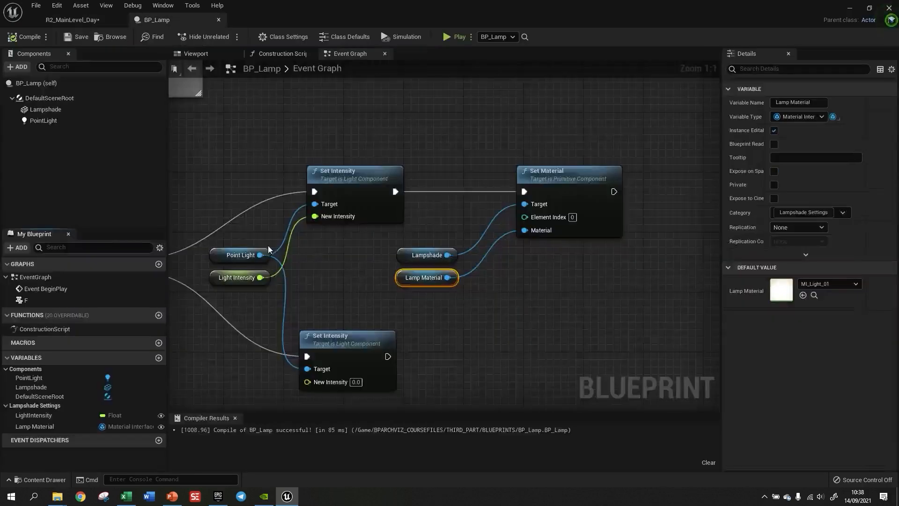
pyautogui.moveTo(531, 355); pyautogui.dragTo(535, 308, button='right')
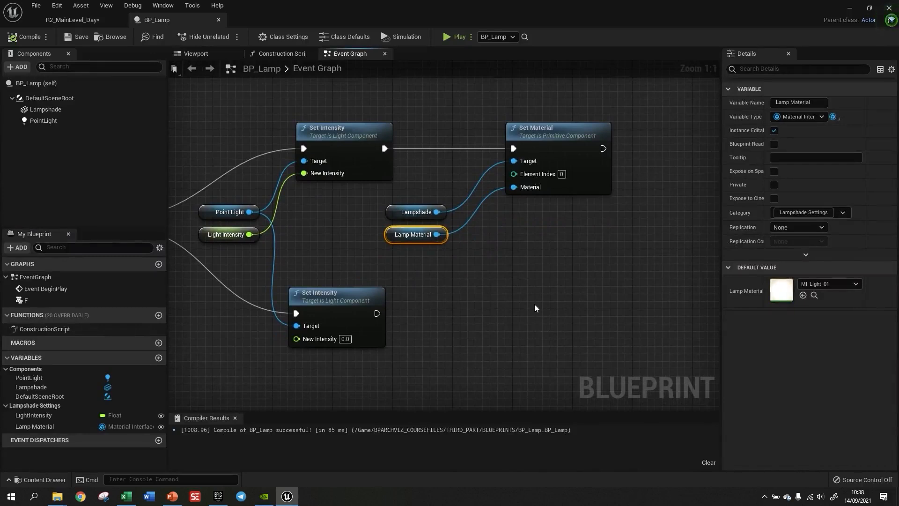
pyautogui.moveTo(535, 308); pyautogui.dragTo(559, 330, button='right')
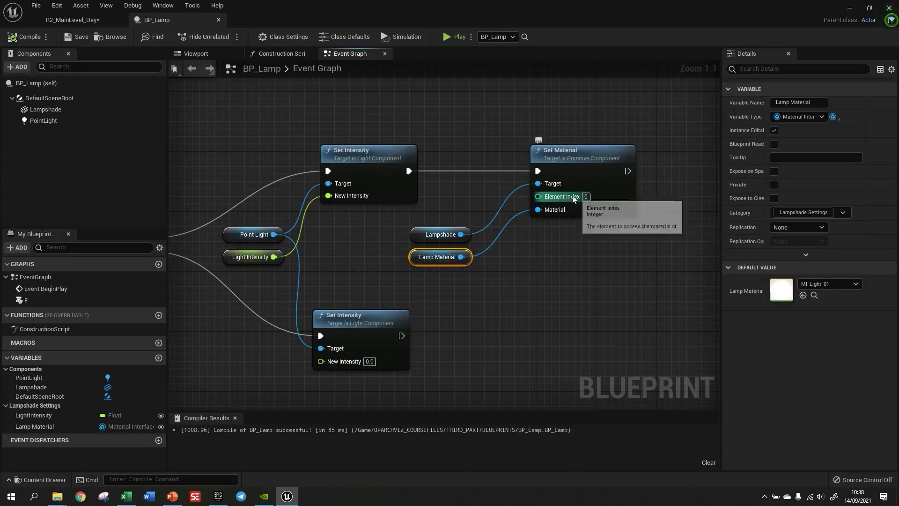
# Frame the Lampshade component in the blueprint viewport and examine its mesh parts and the material elements assigned to them.
pyautogui.click(193, 53)
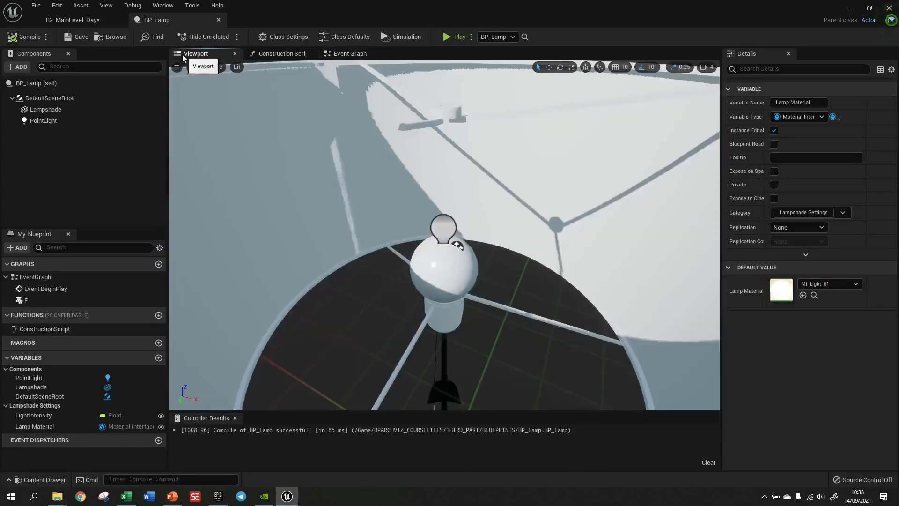
pyautogui.press('f')
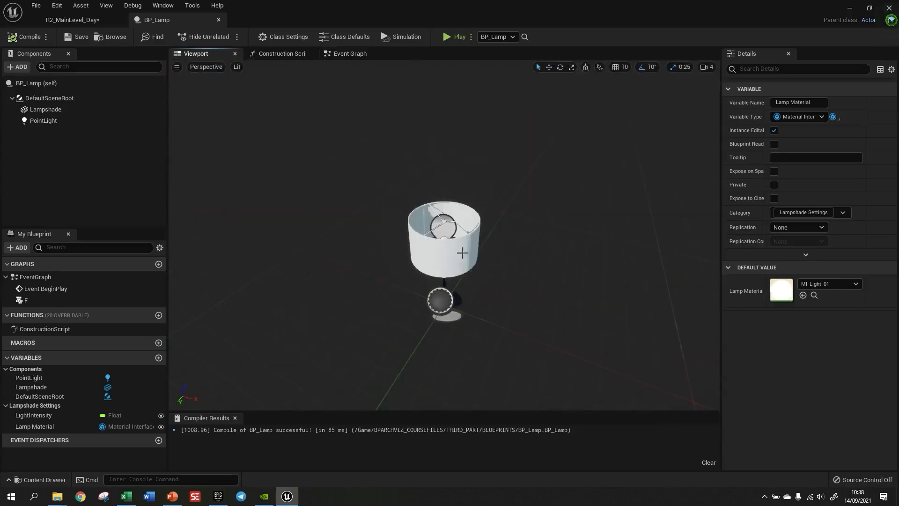
pyautogui.click(450, 270)
pyautogui.press('f')
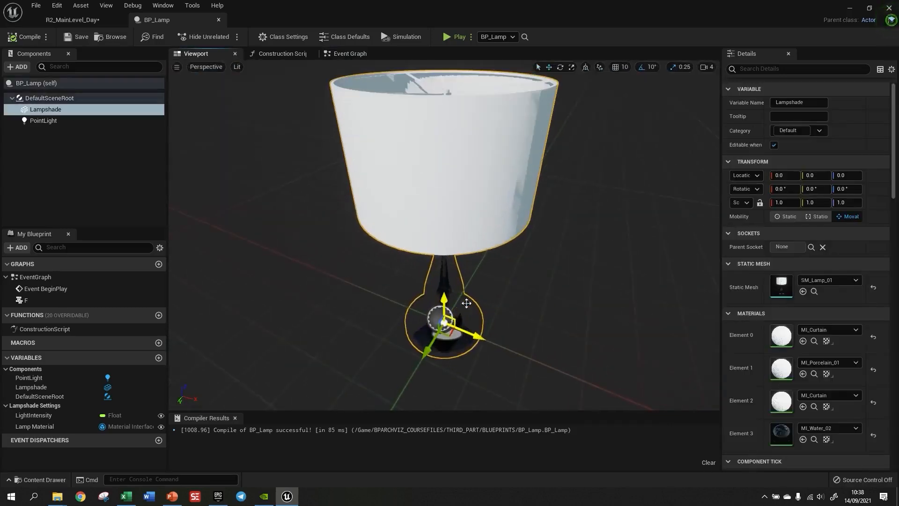
pyautogui.keyDown('alt'); pyautogui.moveTo(465, 303); pyautogui.dragTo(457, 170); pyautogui.keyUp('alt')
pyautogui.moveTo(488, 386)
pyautogui.keyDown('alt'); pyautogui.mouseDown()
pyautogui.moveTo(457, 363)
pyautogui.moveTo(487, 387)
pyautogui.mouseUp(); pyautogui.keyUp('alt')
pyautogui.moveTo(487, 296)
pyautogui.keyDown('alt'); pyautogui.mouseDown()
pyautogui.moveTo(425, 317)
pyautogui.moveTo(473, 305)
pyautogui.mouseUp(); pyautogui.keyUp('alt')
pyautogui.keyDown('alt'); pyautogui.moveTo(457, 180); pyautogui.dragTo(503, 257); pyautogui.keyUp('alt')
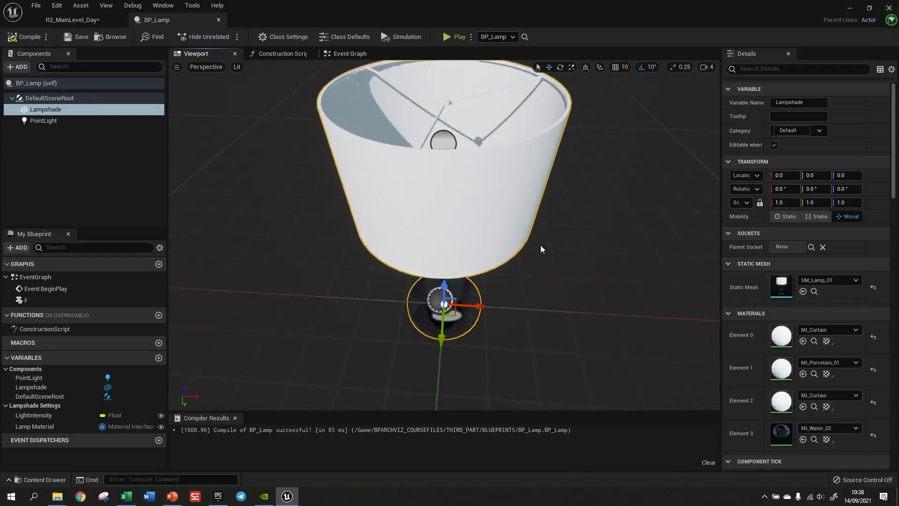
pyautogui.keyDown('alt'); pyautogui.moveTo(570, 289); pyautogui.dragTo(570, 267); pyautogui.keyUp('alt')
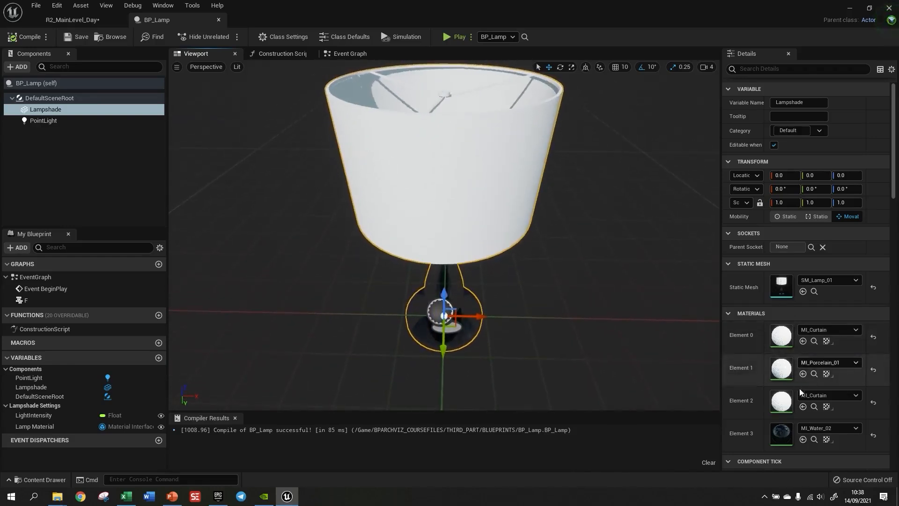
pyautogui.scroll(-3, 830, 350)
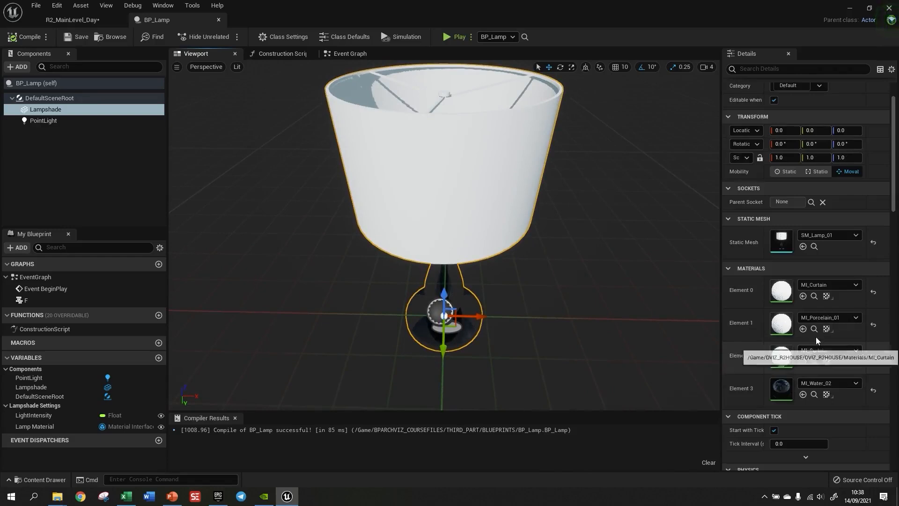
pyautogui.keyDown('alt'); pyautogui.moveTo(552, 225); pyautogui.dragTo(581, 267); pyautogui.keyUp('alt')
pyautogui.keyDown('alt'); pyautogui.moveTo(455, 184); pyautogui.dragTo(456, 176); pyautogui.keyUp('alt')
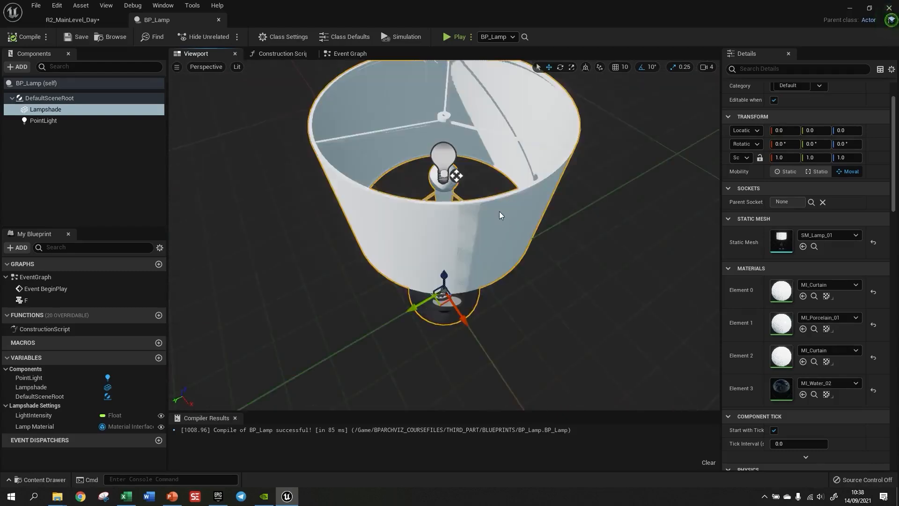
pyautogui.keyDown('alt'); pyautogui.moveTo(499, 212); pyautogui.dragTo(605, 220); pyautogui.keyUp('alt')
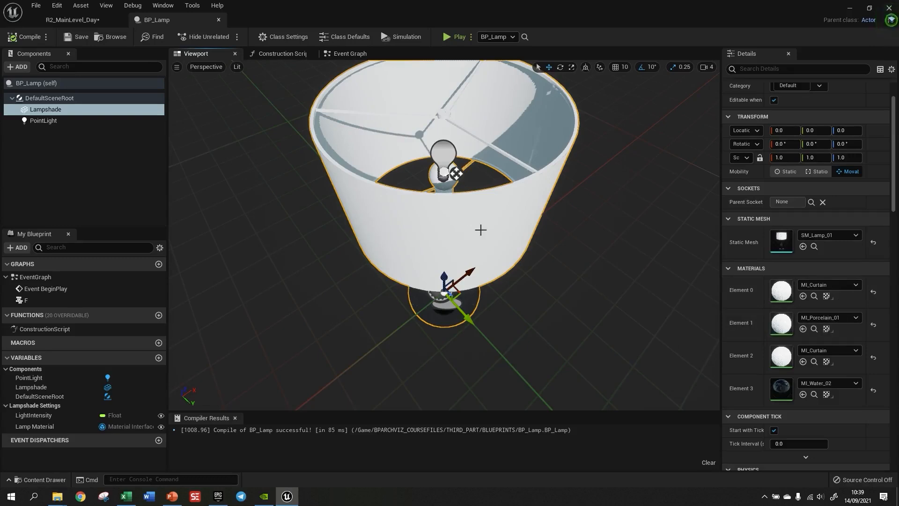
# Set the Element Index of the Set Material node in BP_Lamp's Event Graph to 1.
pyautogui.click(356, 54)
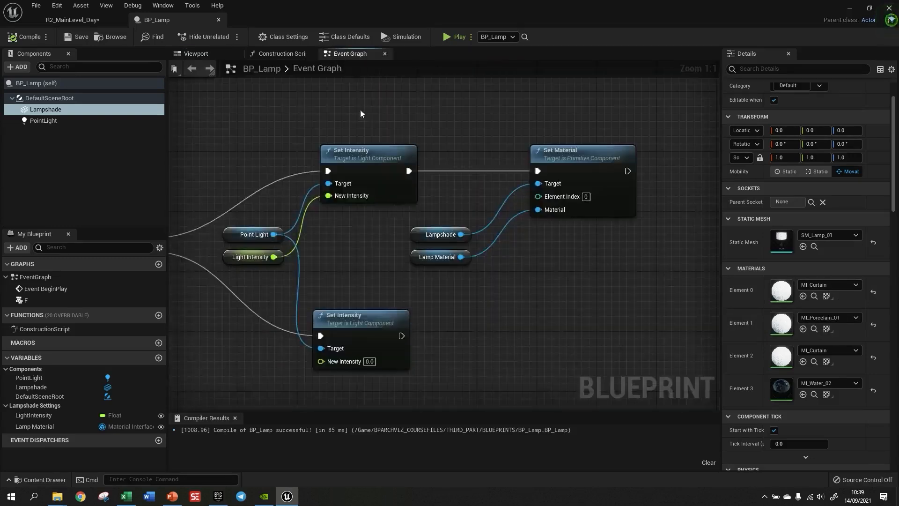
pyautogui.click(586, 197)
pyautogui.click(612, 248)
# Duplicate the Set Material node beside the lower Set Intensity, and connect that node's execution output and the Lampshade target to the copy.
pyautogui.moveTo(664, 319); pyautogui.dragTo(588, 297, button='right')
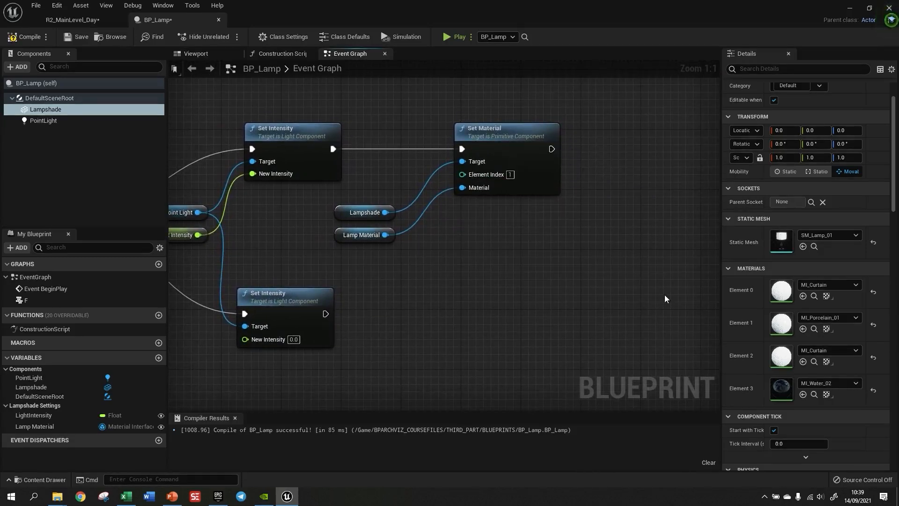
pyautogui.scroll(-2, 656, 291)
pyautogui.moveTo(478, 294); pyautogui.dragTo(555, 304, button='right')
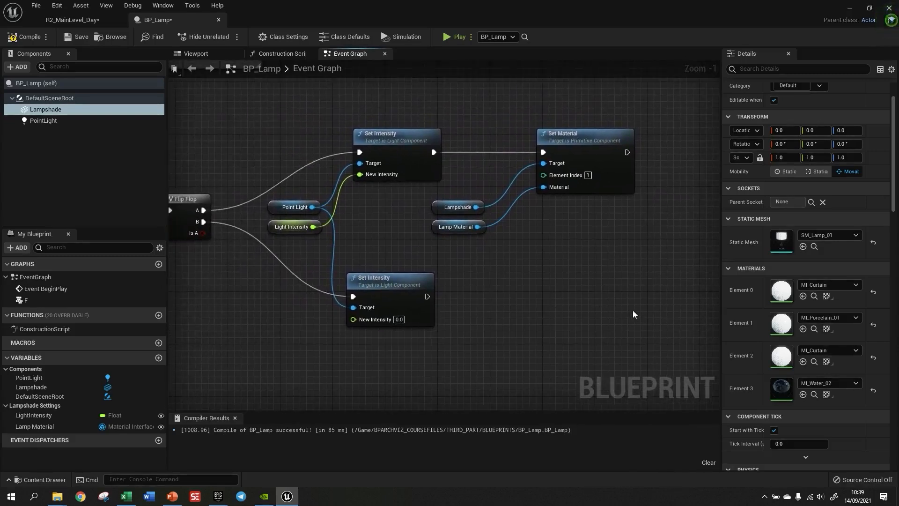
pyautogui.moveTo(633, 311); pyautogui.dragTo(620, 309, button='right')
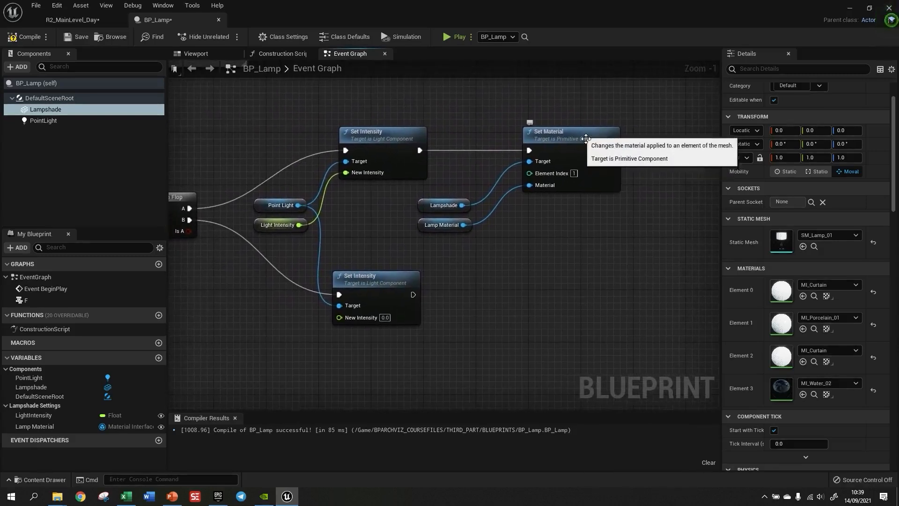
pyautogui.click(586, 180)
pyautogui.hotkey('ctrl', 'd')
pyautogui.moveTo(634, 193); pyautogui.dragTo(578, 274)
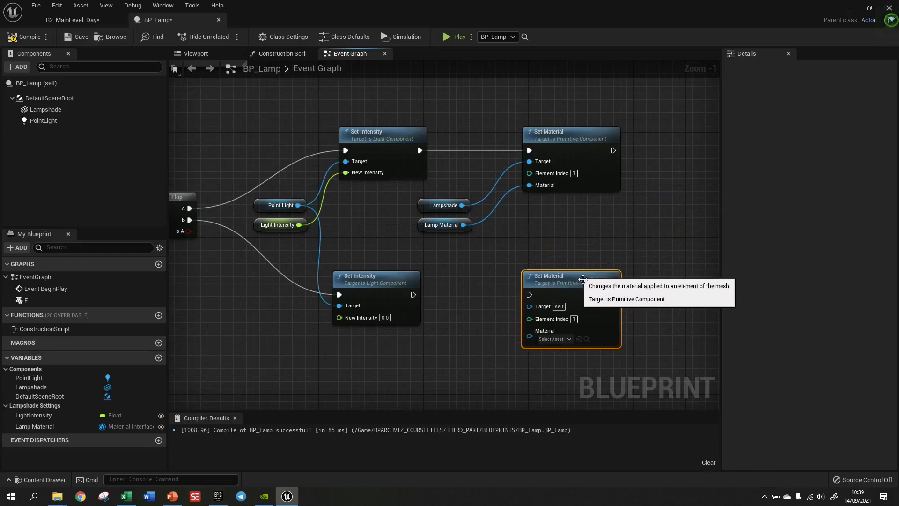
pyautogui.moveTo(412, 295); pyautogui.dragTo(530, 295)
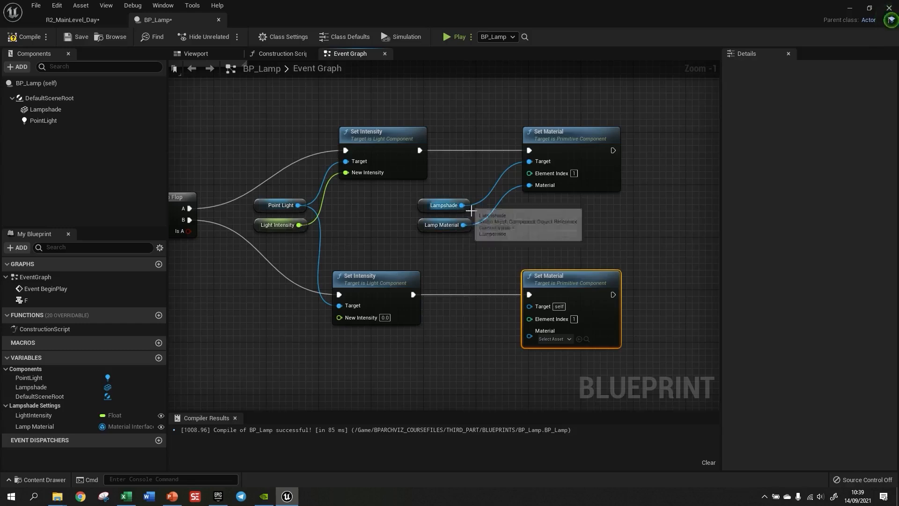
pyautogui.moveTo(462, 205); pyautogui.dragTo(528, 306)
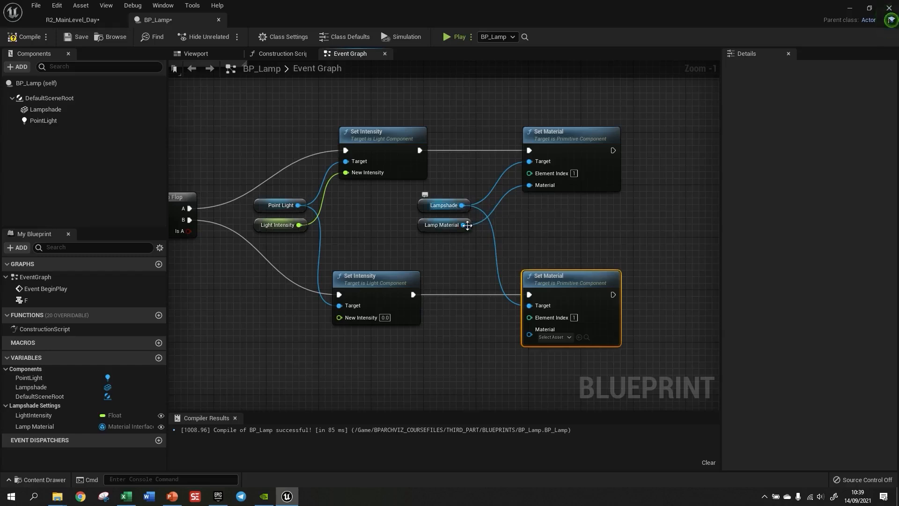
# Assign the MI_Porcelain_01 material from the MATERIALS folder to the lower Set Material node's Material input.
pyautogui.click(568, 336)
pyautogui.click(567, 337)
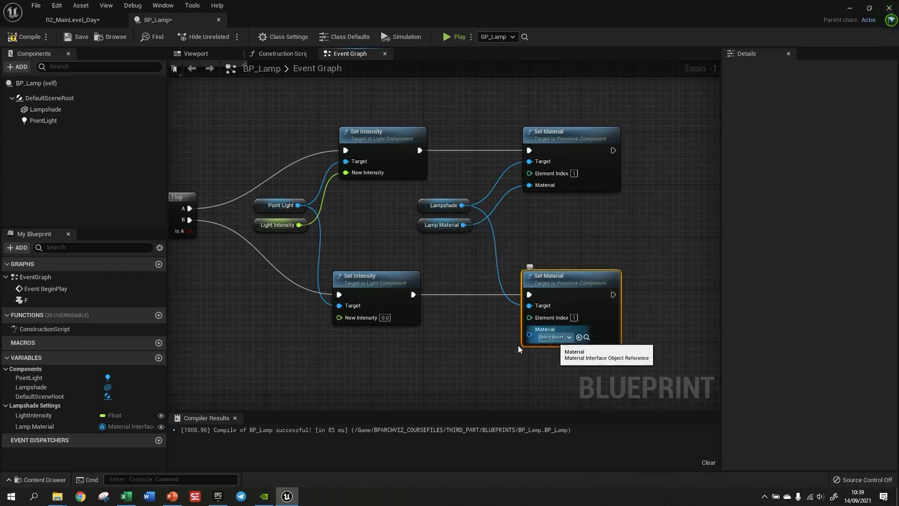
pyautogui.click(41, 479)
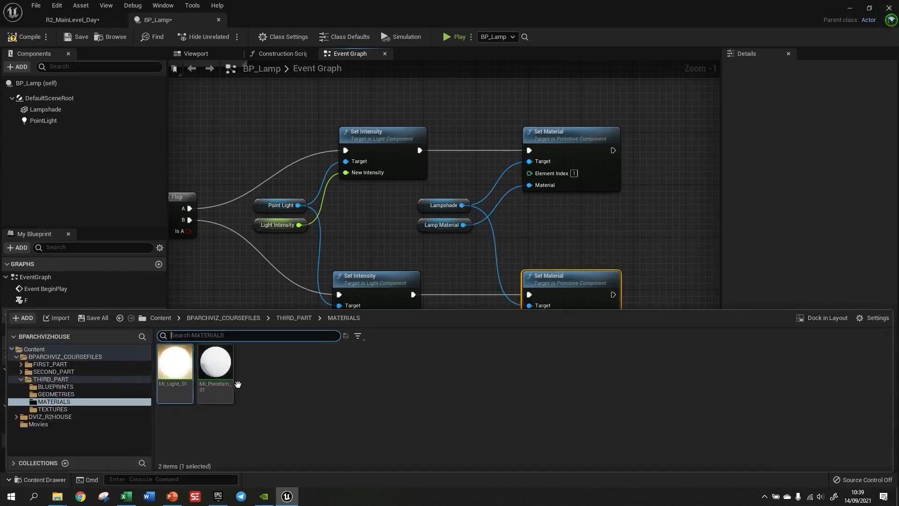
pyautogui.moveTo(658, 195); pyautogui.dragTo(648, 91, button='right')
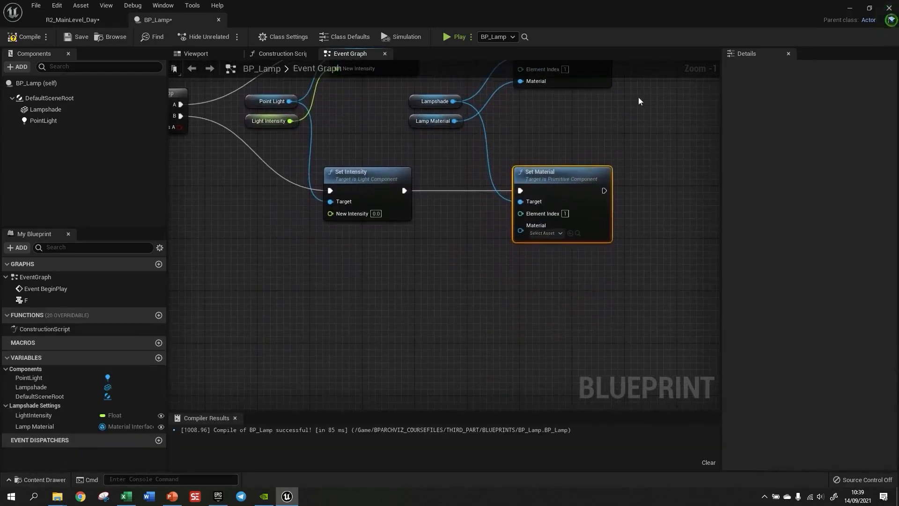
pyautogui.hotkey('ctrl', 'space')
pyautogui.moveTo(215, 365); pyautogui.dragTo(576, 254)
pyautogui.click(555, 285)
# Compile and save the BP_Lamp blueprint.
pyautogui.scroll(-1, 543, 305)
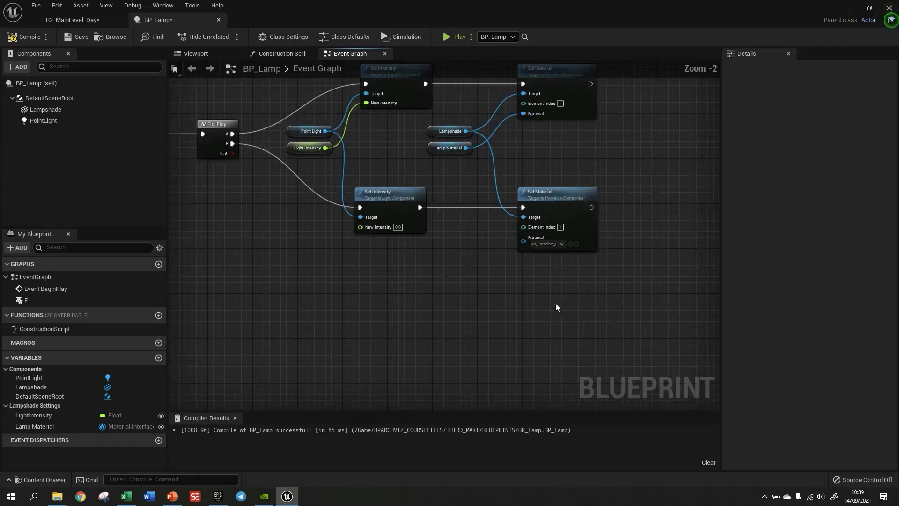
pyautogui.moveTo(600, 259); pyautogui.dragTo(588, 338, button='right')
pyautogui.moveTo(405, 328); pyautogui.dragTo(498, 339, button='right')
pyautogui.scroll(-1, 487, 325)
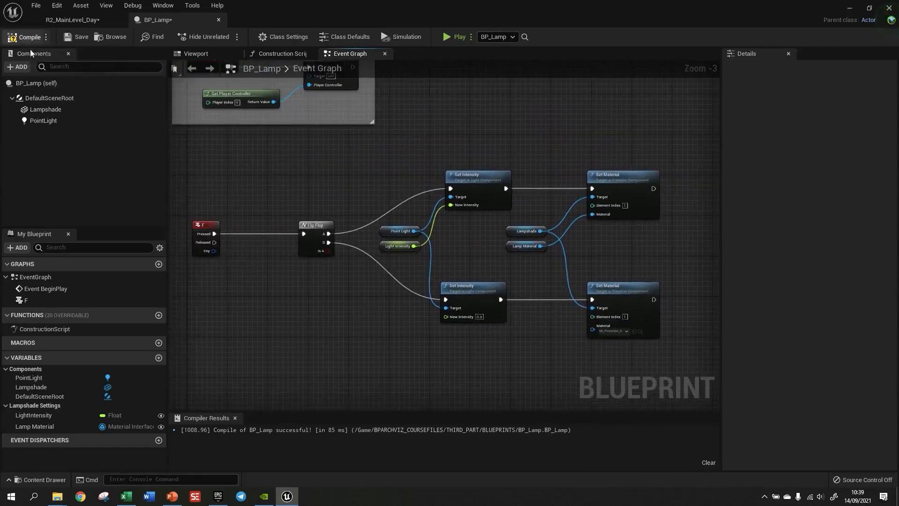
pyautogui.click(25, 38)
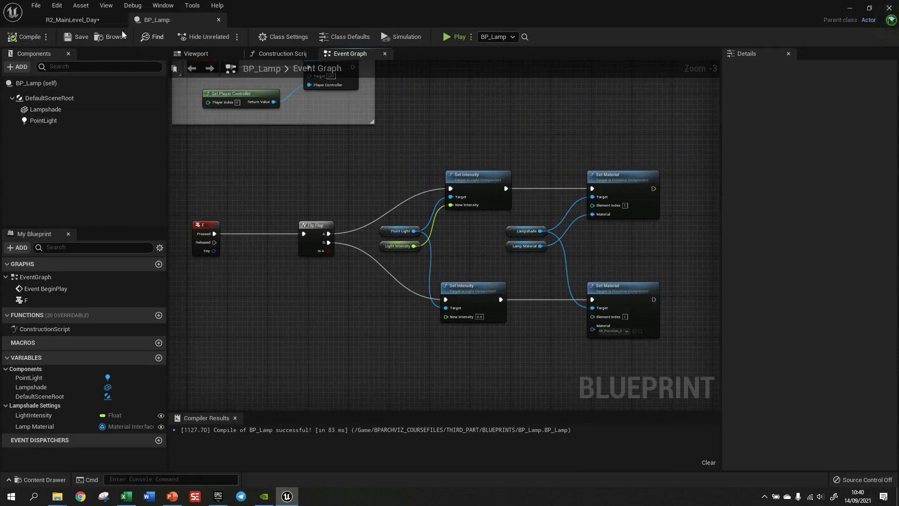
# Play R2_MainLevel_Day, move up to the table lamp, and test switching its light and lampshade material on and off.
pyautogui.click(94, 20)
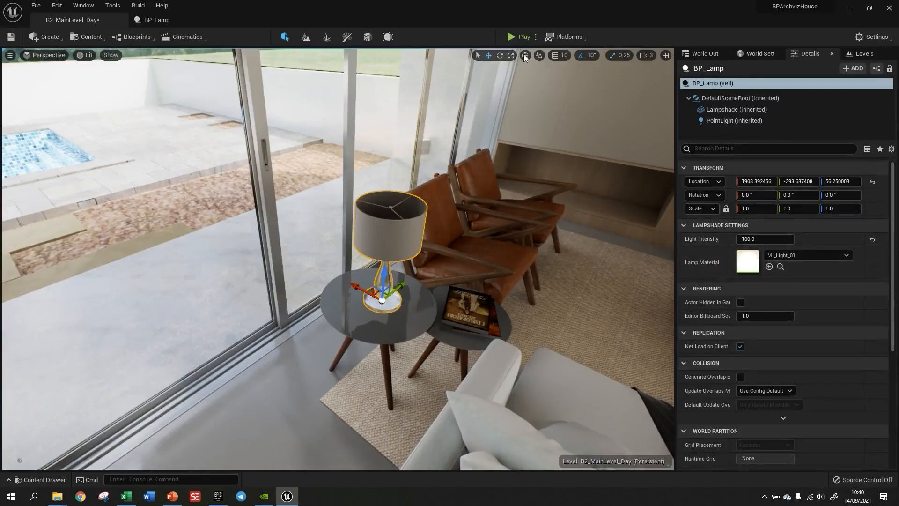
pyautogui.click(515, 39)
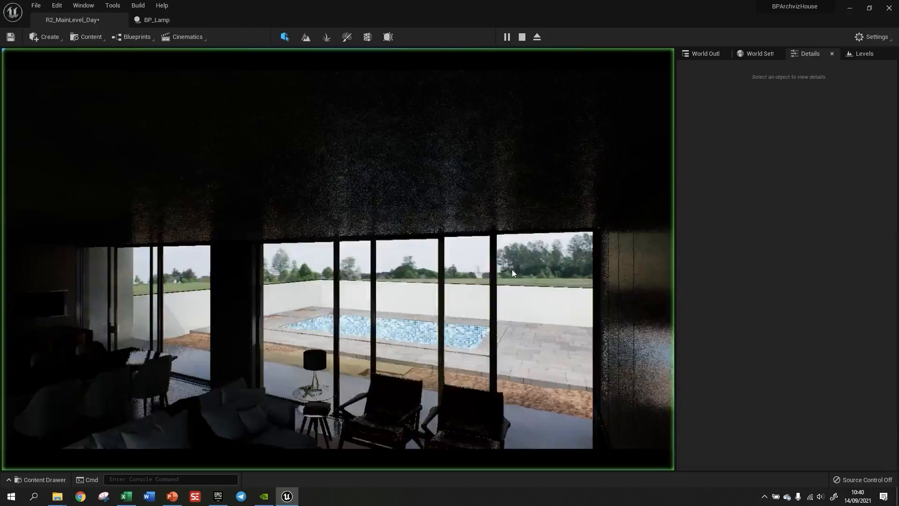
pyautogui.click(316, 358)
pyautogui.press('w')
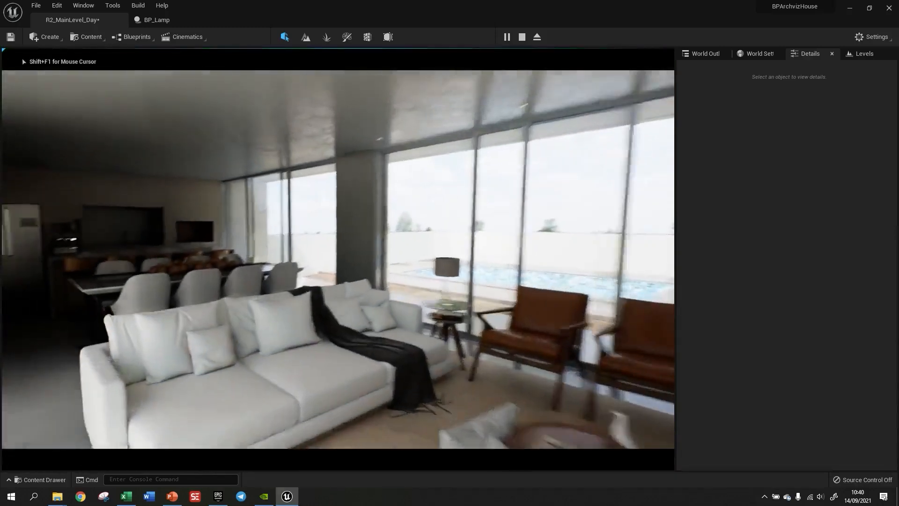
pyautogui.press('w')
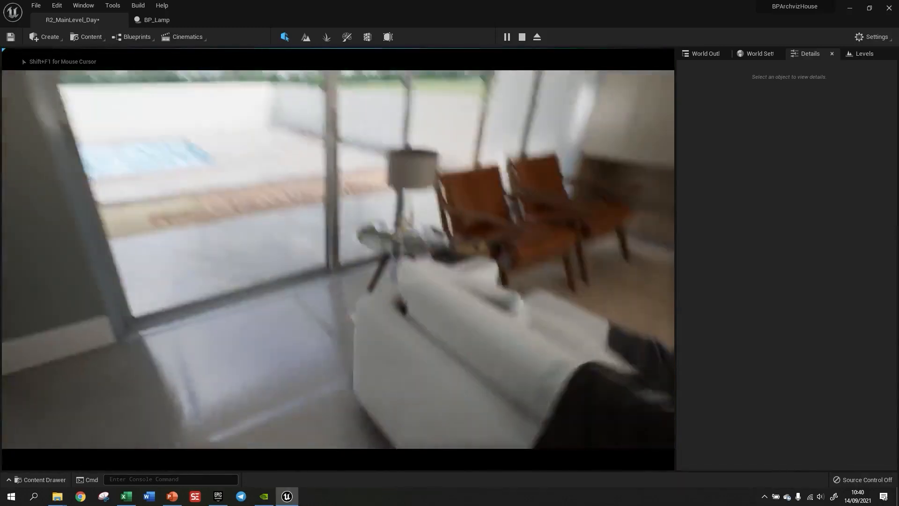
pyautogui.press('e')
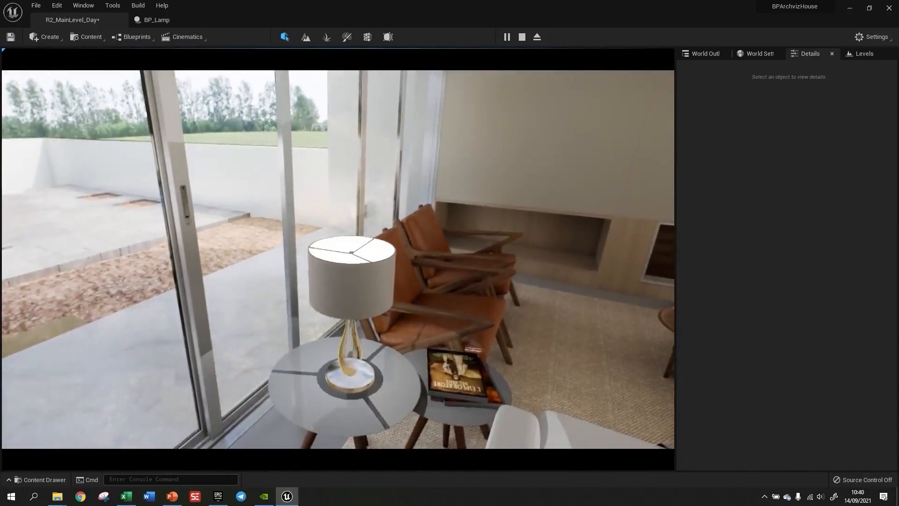
pyautogui.press('w')
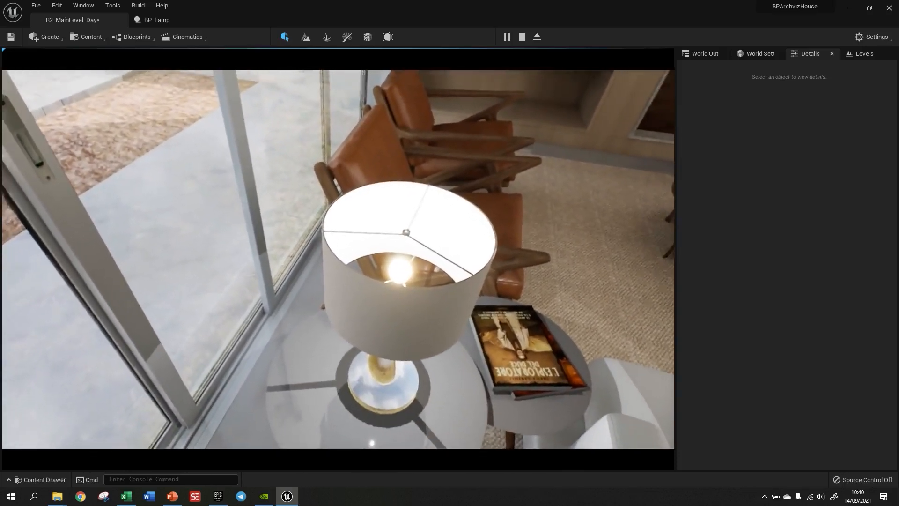
pyautogui.press('s')
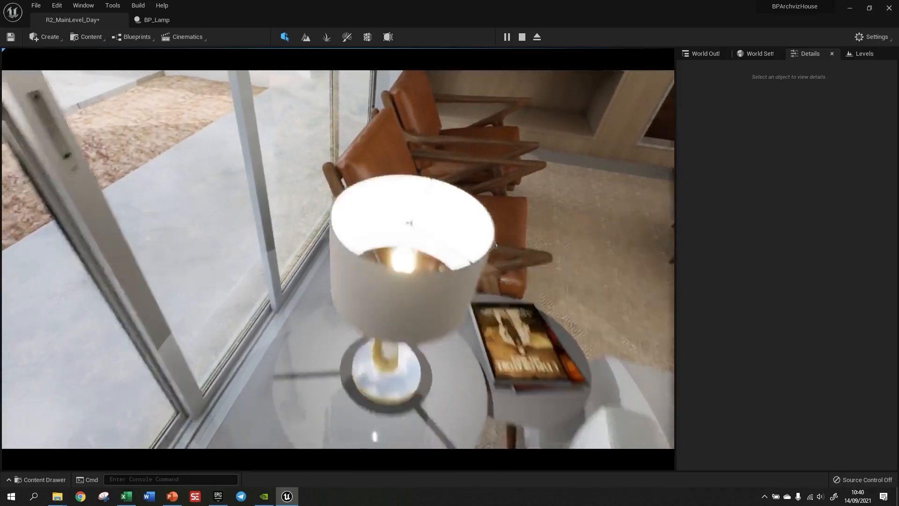
pyautogui.press('w')
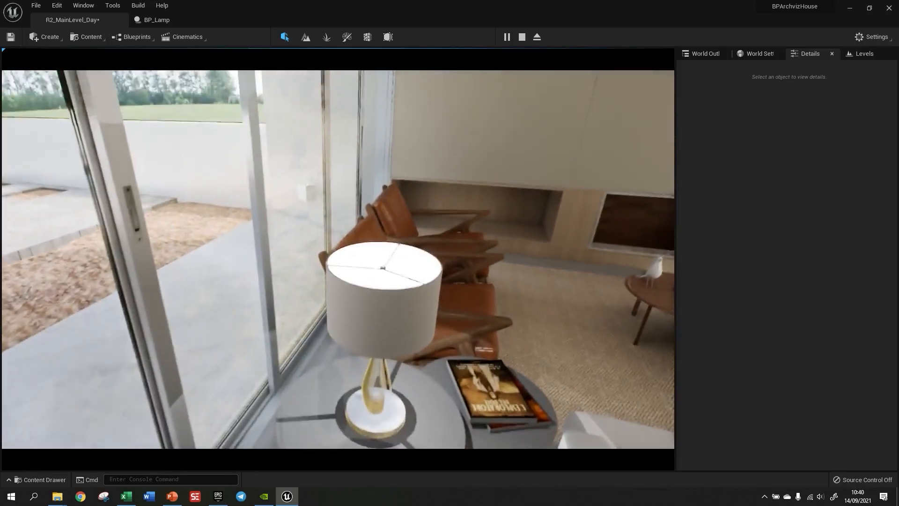
pyautogui.press('w')
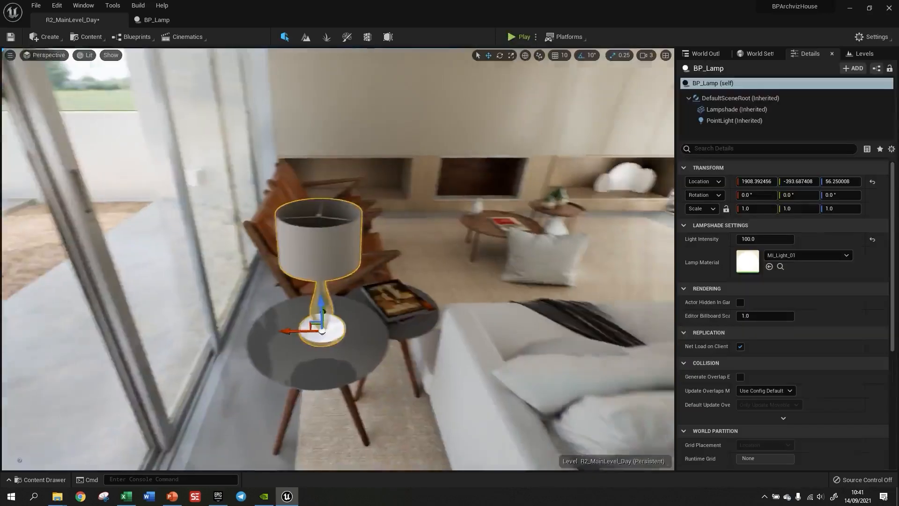
pyautogui.press('d')
pyautogui.moveTo(338, 259); pyautogui.dragTo(118, 234, button='right')
pyautogui.press('d')
pyautogui.press('s')
pyautogui.moveTo(433, 232); pyautogui.dragTo(457, 232, button='right')
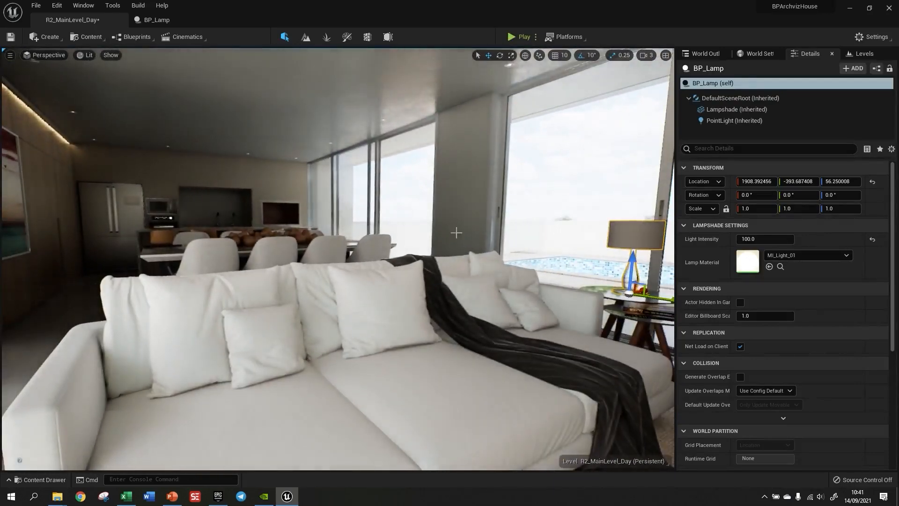
# Group the F key, Flip Flop, Set Intensity and Set Material nodes of BP_Lamp in a comment titled "Light On/Off", and compile the blueprint.
pyautogui.click(157, 19)
pyautogui.scroll(-2, 407, 286)
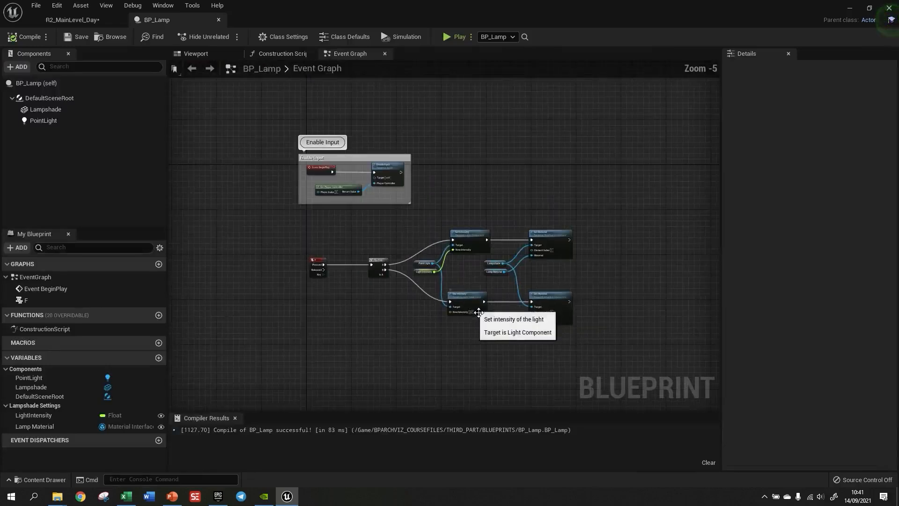
pyautogui.moveTo(253, 205); pyautogui.dragTo(643, 352)
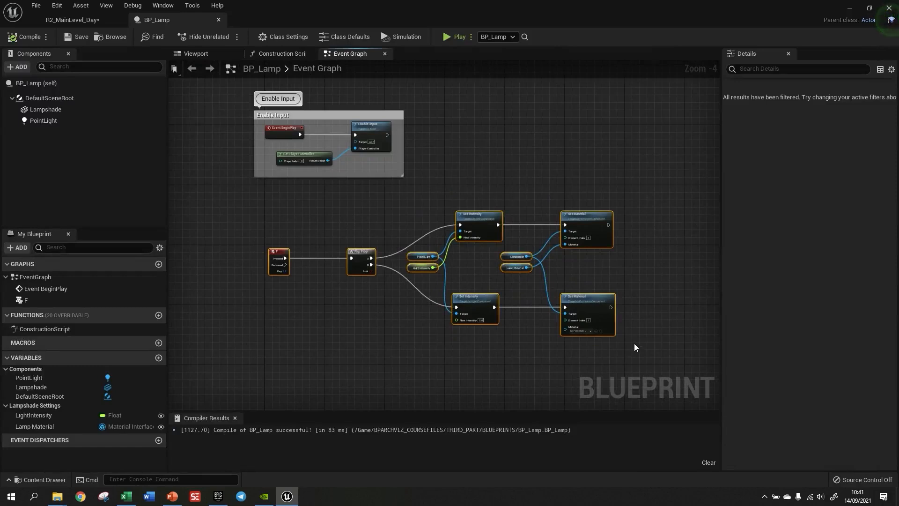
pyautogui.press('c')
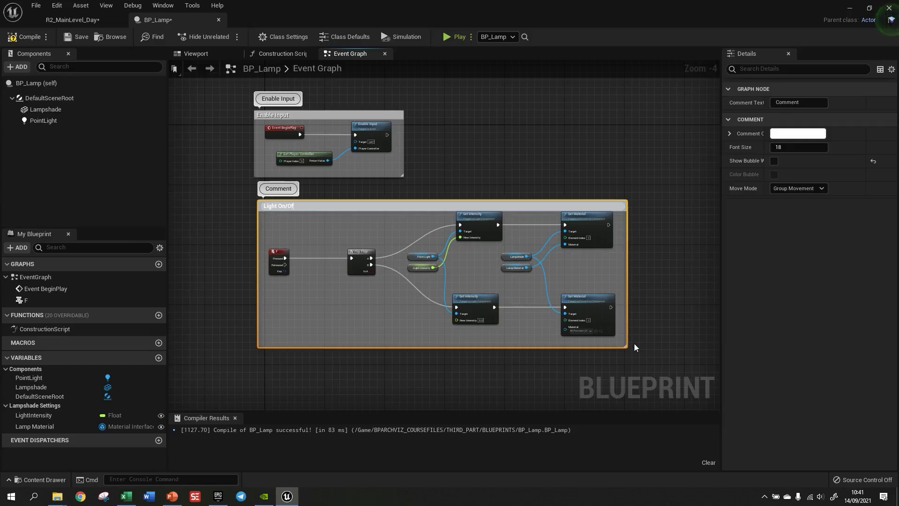
pyautogui.write('f')
pyautogui.press('Return')
pyautogui.click(629, 367)
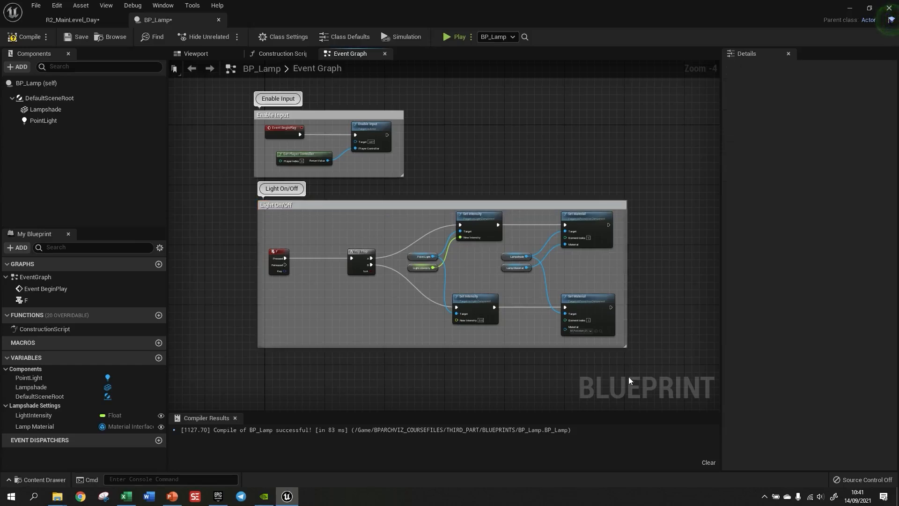
pyautogui.click(19, 42)
# Rename the BP_Lamp asset in the THIRD_PART/BLUEPRINTS folder to BP_Lampshade.
pyautogui.click(77, 20)
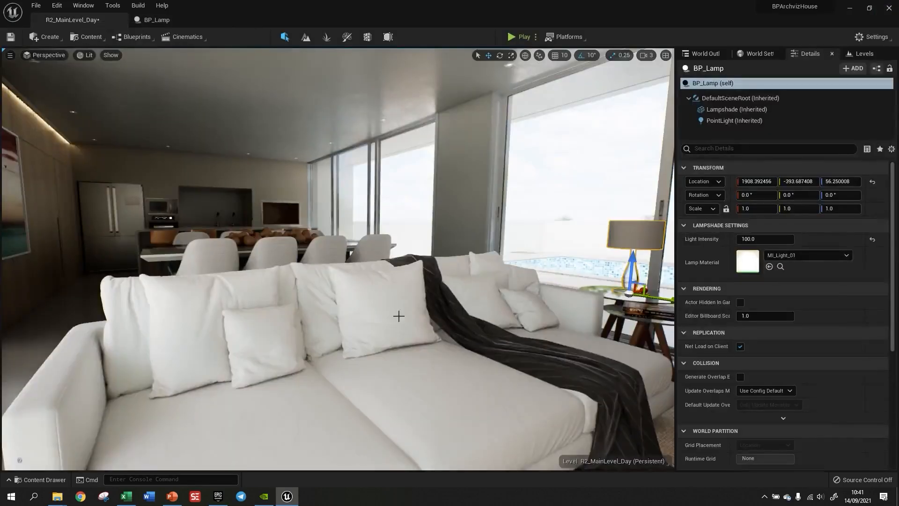
pyautogui.press('s')
pyautogui.moveTo(337, 259); pyautogui.dragTo(323, 277, button='right')
pyautogui.press('a')
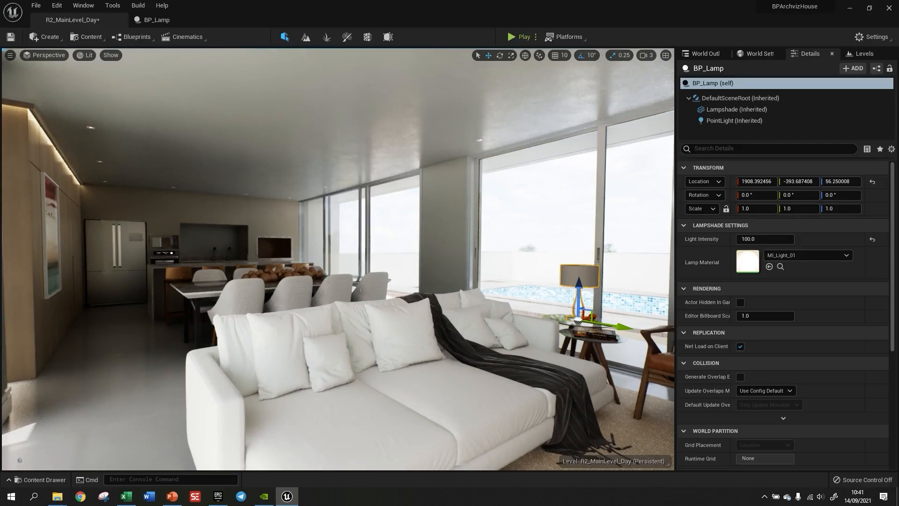
pyautogui.moveTo(338, 259); pyautogui.dragTo(349, 310, button='right')
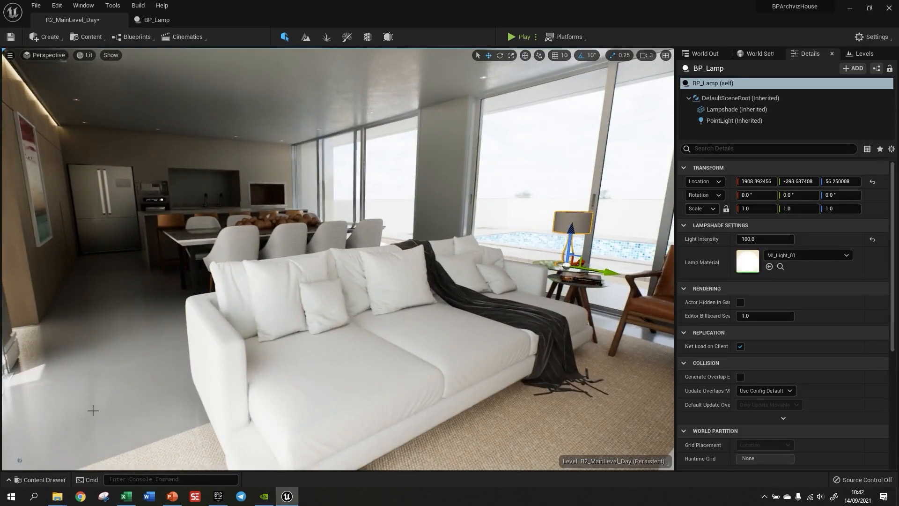
pyautogui.click(37, 479)
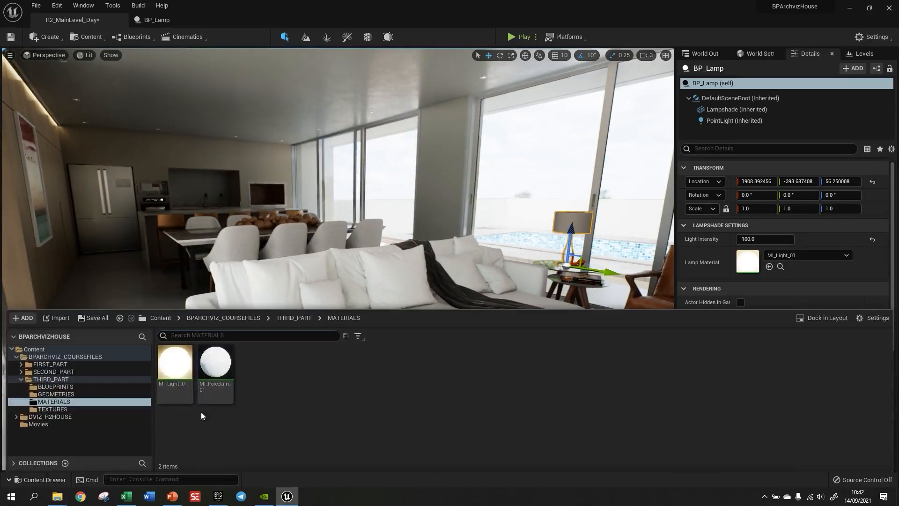
pyautogui.click(60, 387)
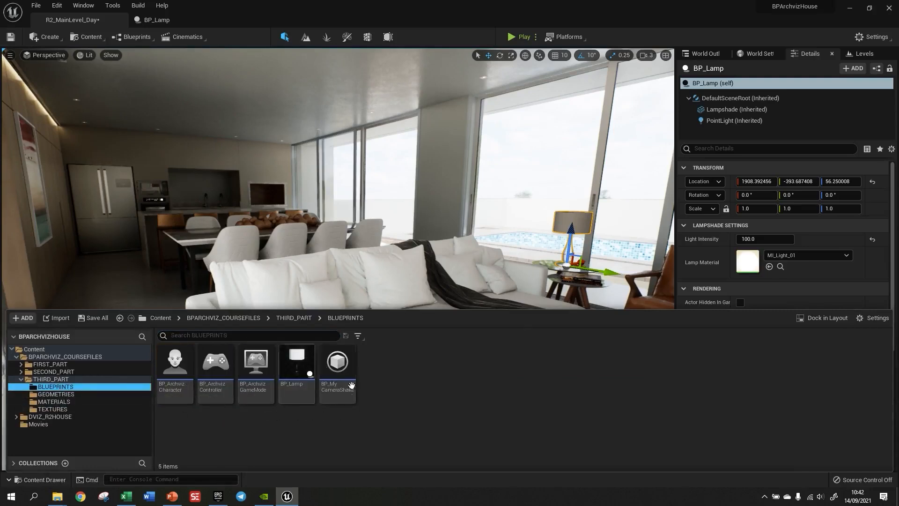
pyautogui.click(303, 378)
pyautogui.press('F2')
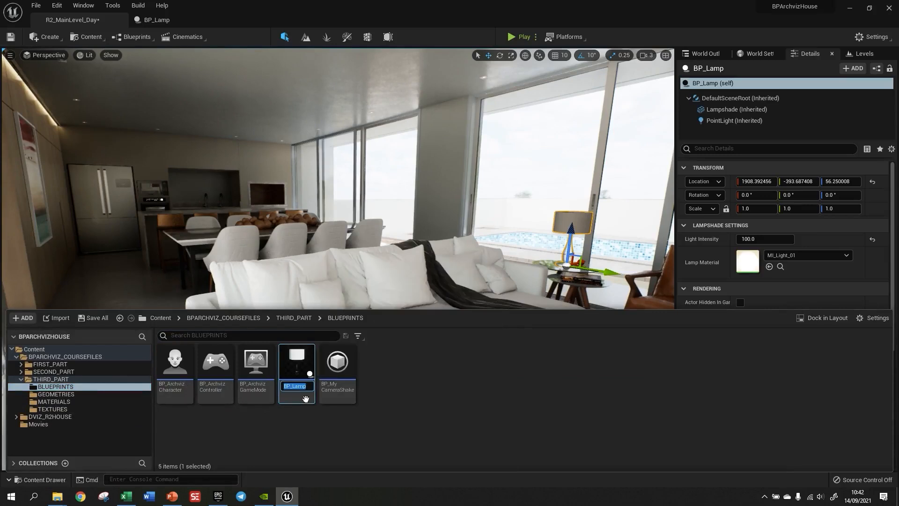
pyautogui.press('End')
pyautogui.write('shade')
pyautogui.press('Return')
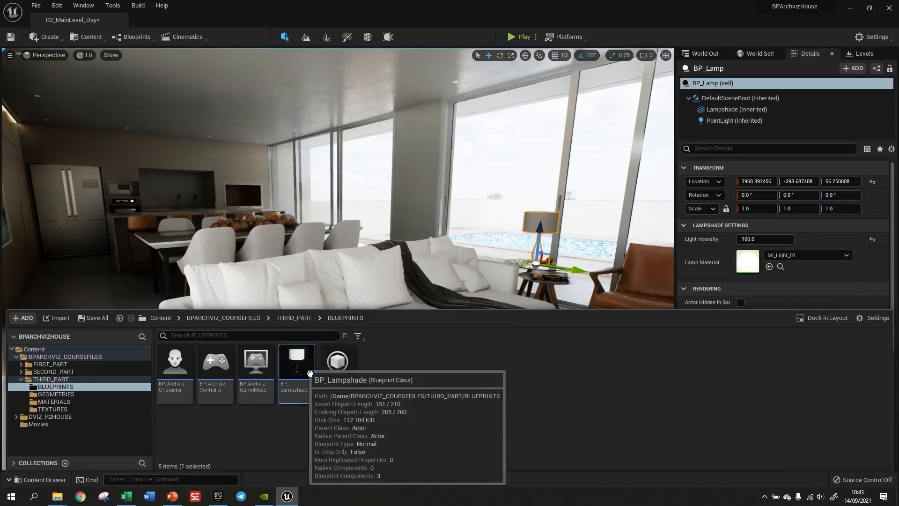
pyautogui.rightClick(309, 372)
pyautogui.click(569, 431)
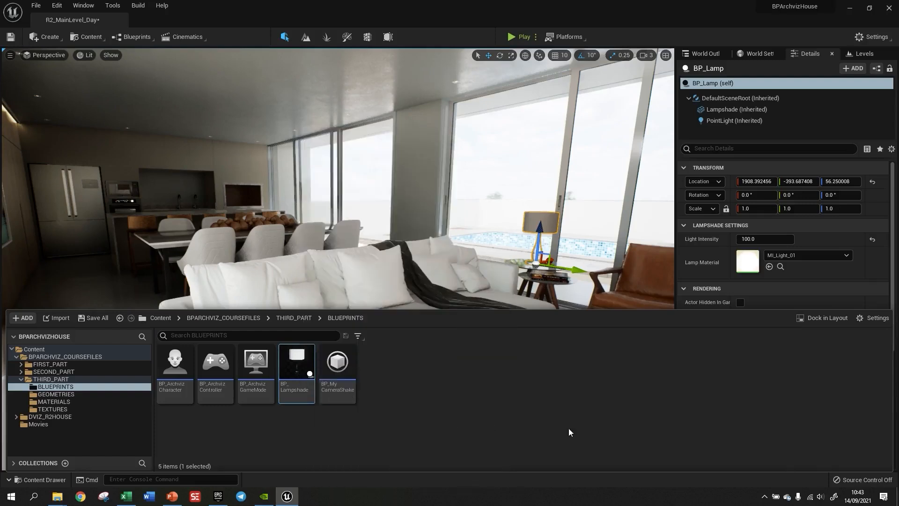
# Duplicate the BP_Lampshade blueprint in the THIRD_PART/BLUEPRINTS folder and name the copy BP_DinnerLamp.
pyautogui.click(294, 376)
pyautogui.rightClick(293, 376)
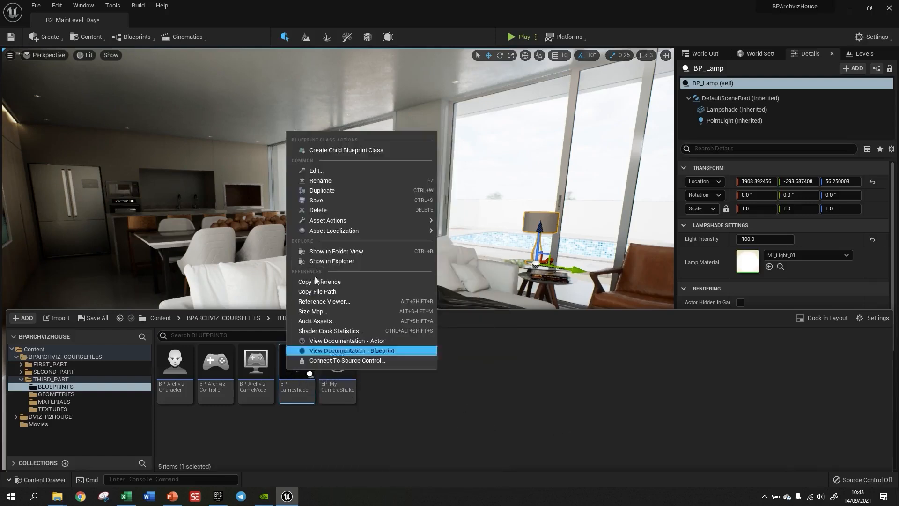
pyautogui.click(320, 191)
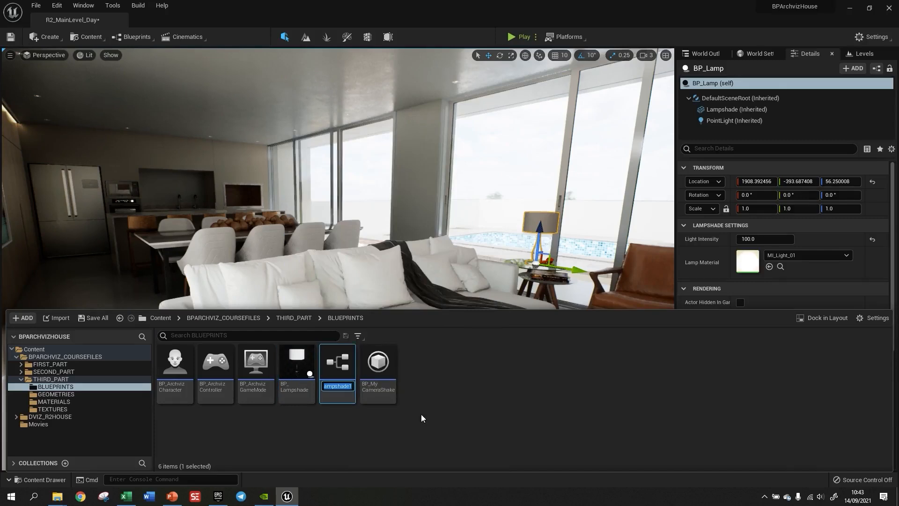
pyautogui.click(354, 394)
pyautogui.press('BackSpace')
pyautogui.press('BackSpace')
pyautogui.press('BackSpace')
pyautogui.press('BackSpace')
pyautogui.press('BackSpace')
pyautogui.press('BackSpace')
pyautogui.press('BackSpace')
pyautogui.press('BackSpace')
pyautogui.press('BackSpace')
pyautogui.write('DinnerLamp')
pyautogui.press('Return')
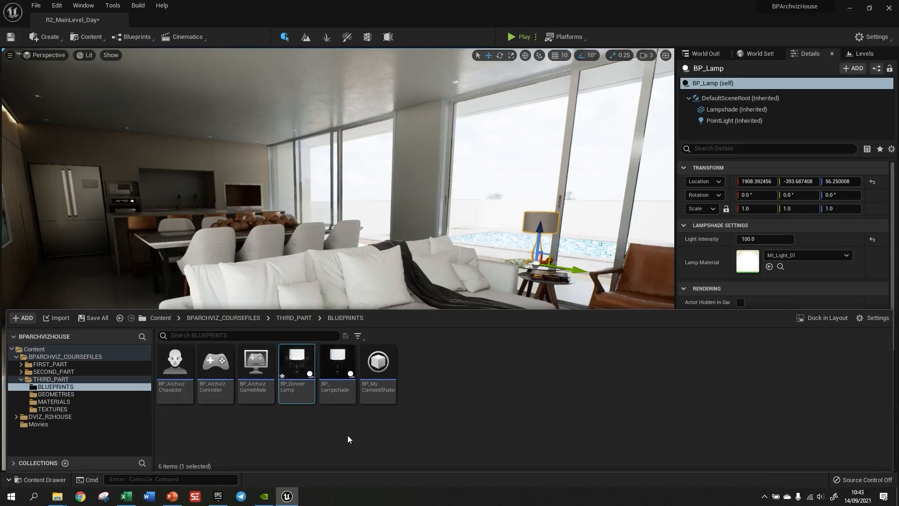
pyautogui.click(351, 436)
# Open the BP_DinnerLamp blueprint and select its Lampshade mesh in the viewport.
pyautogui.doubleClick(296, 370)
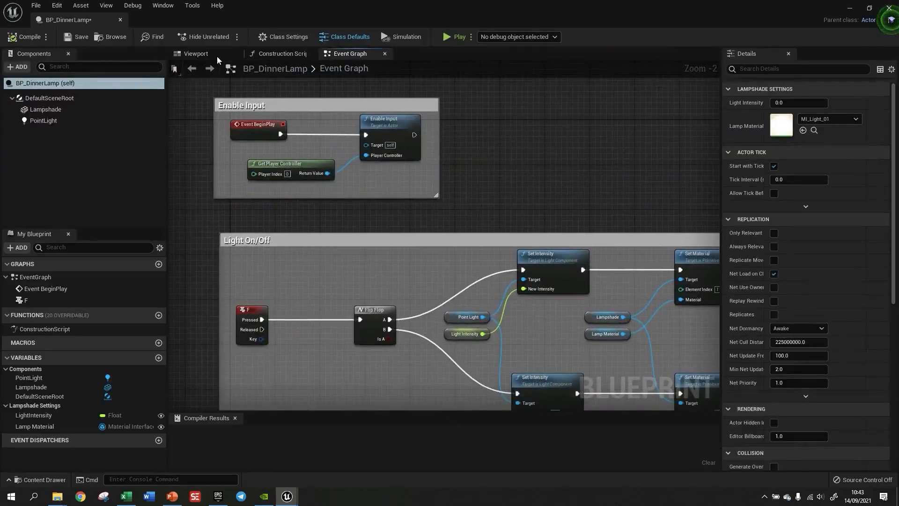
pyautogui.click(199, 54)
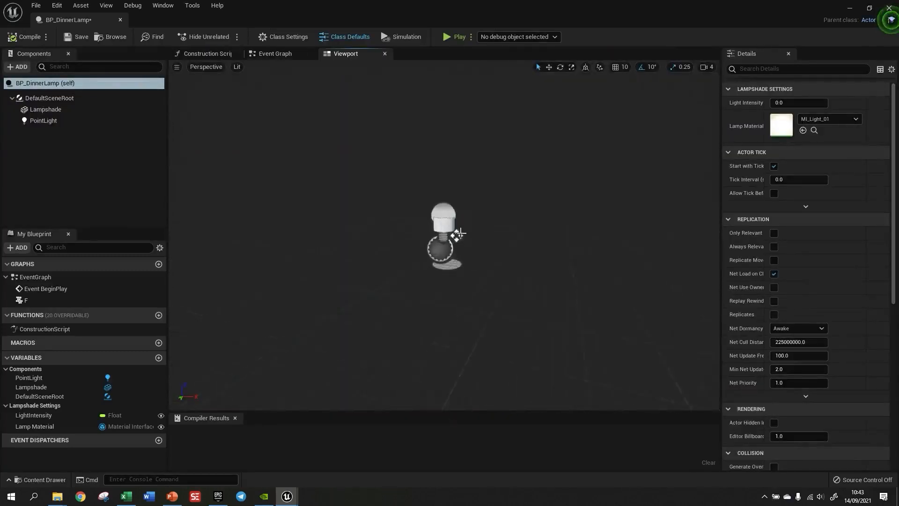
pyautogui.keyDown('alt'); pyautogui.moveTo(496, 235); pyautogui.dragTo(473, 229); pyautogui.keyUp('alt')
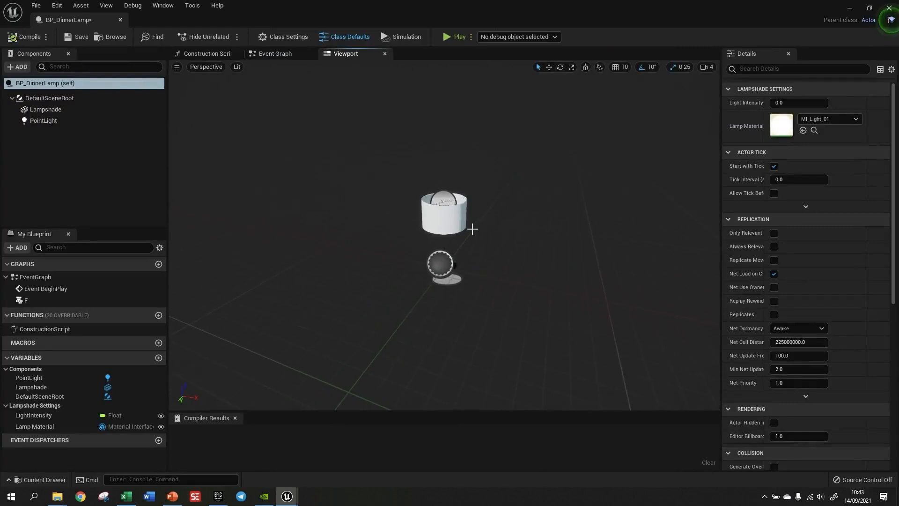
pyautogui.click(466, 228)
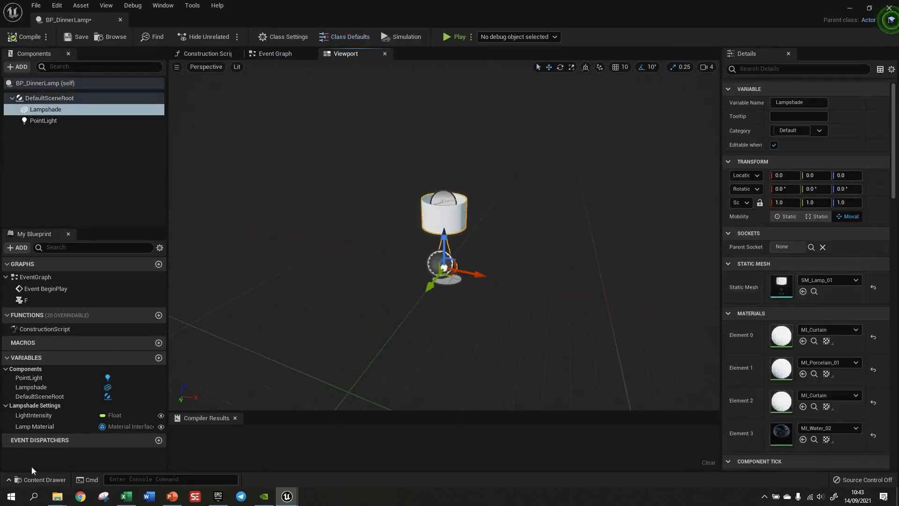
# Move the SM_DinnerLight mesh from the DVIZ_R2HOUSE Geometries/Misc folder into the THIRD_PART/GEOMETRIES folder.
pyautogui.click(11, 482)
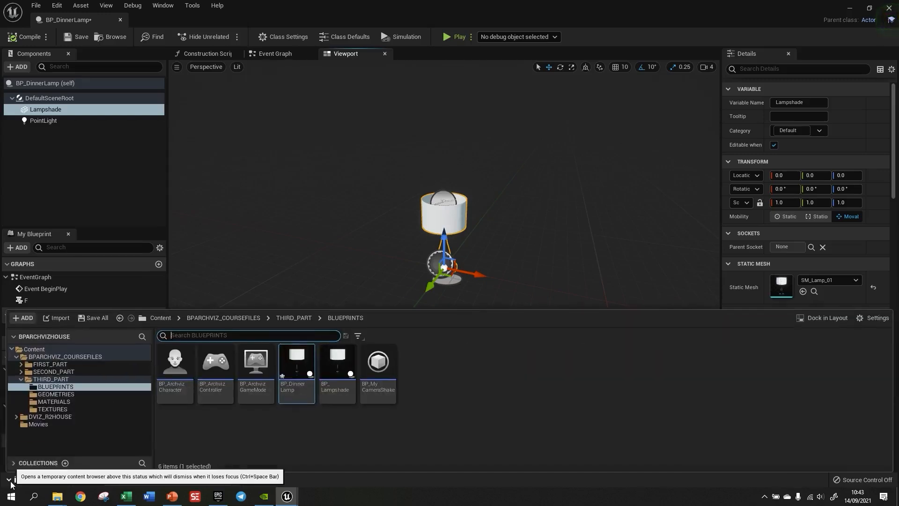
pyautogui.click(49, 416)
pyautogui.doubleClick(176, 362)
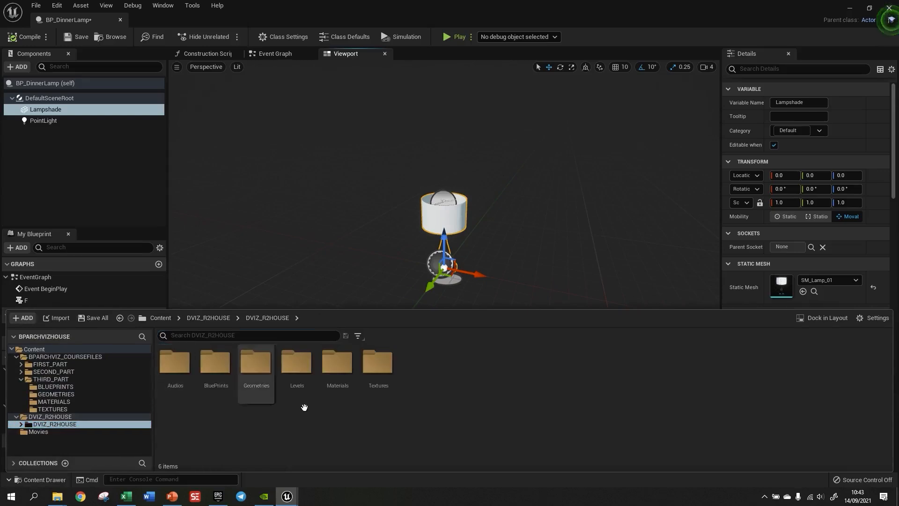
pyautogui.doubleClick(256, 363)
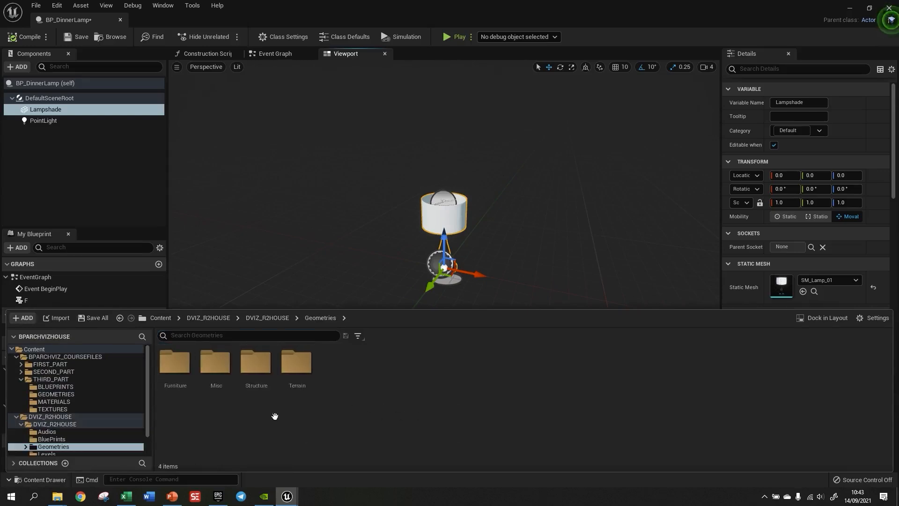
pyautogui.doubleClick(215, 363)
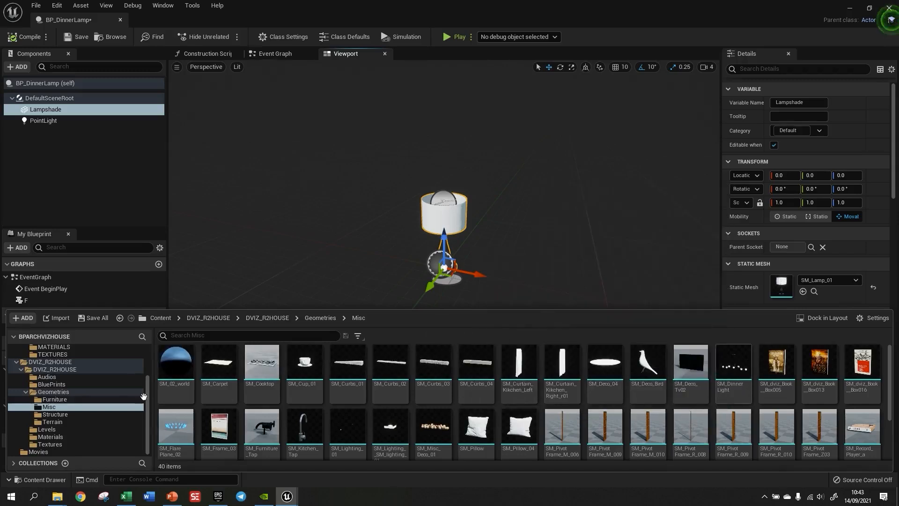
pyautogui.scroll(1, 131, 389)
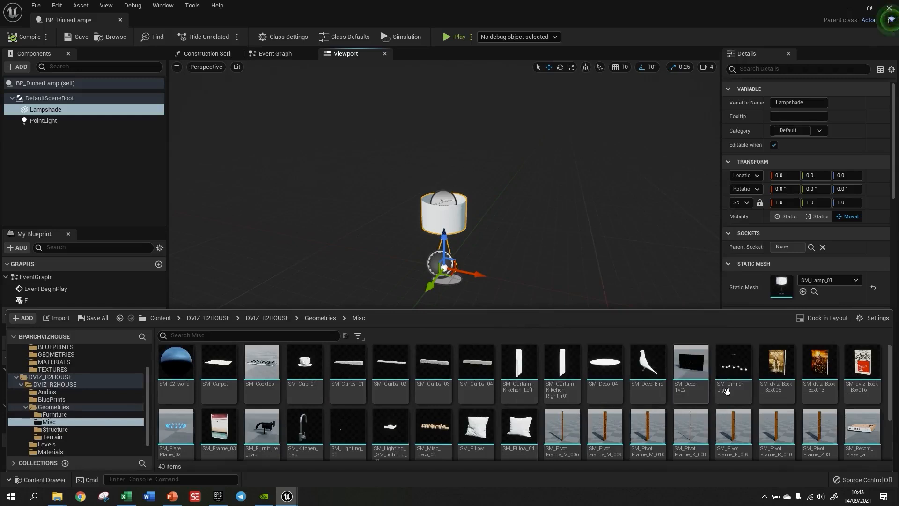
pyautogui.click(733, 363)
pyautogui.moveTo(124, 384); pyautogui.dragTo(63, 355)
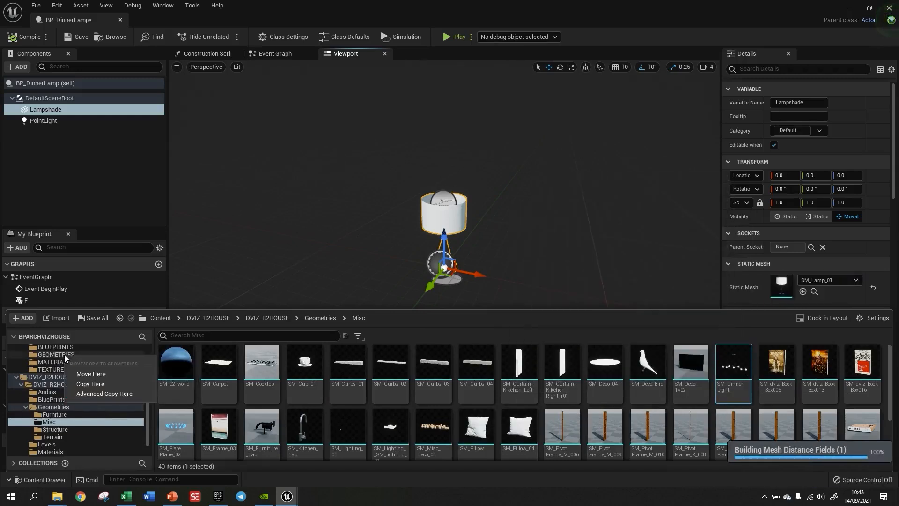
pyautogui.click(91, 374)
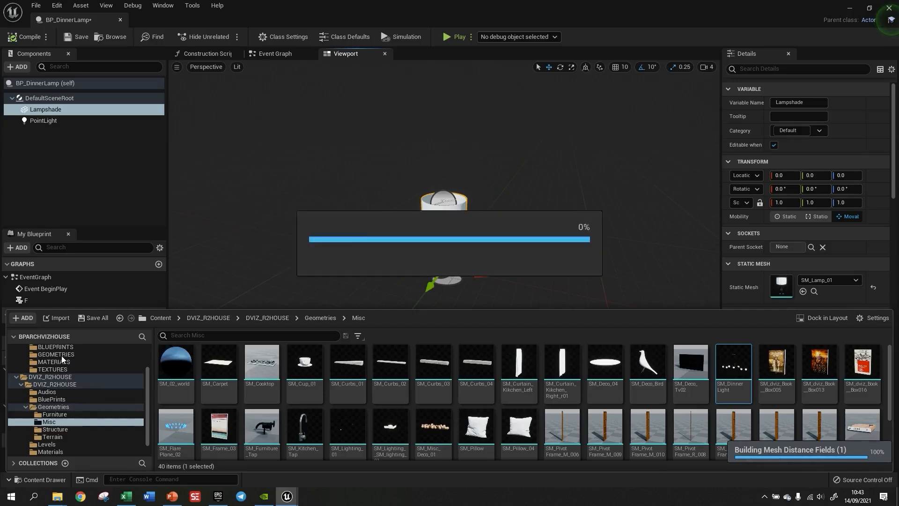
# Assign SM_DinnerLight from THIRD_PART/GEOMETRIES as the static mesh of the Lampshade component.
pyautogui.click(61, 355)
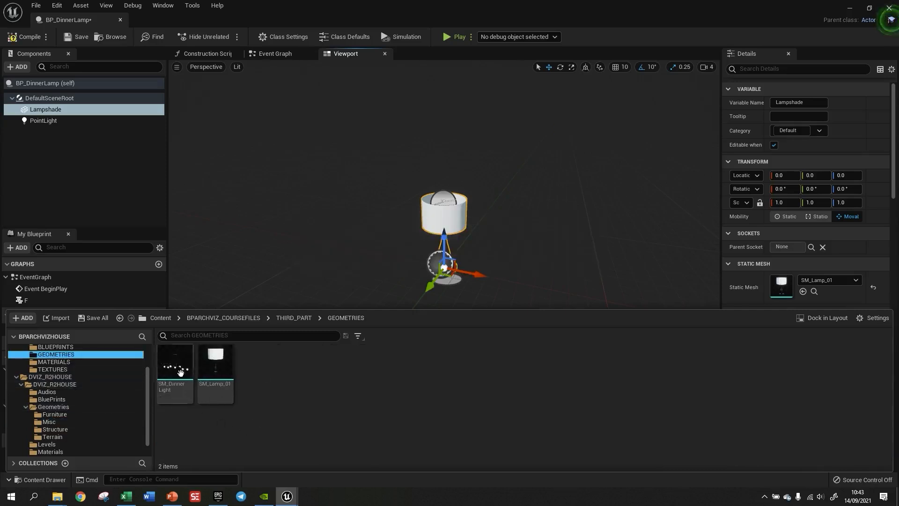
pyautogui.moveTo(180, 378)
pyautogui.moveTo(189, 378); pyautogui.dragTo(786, 292)
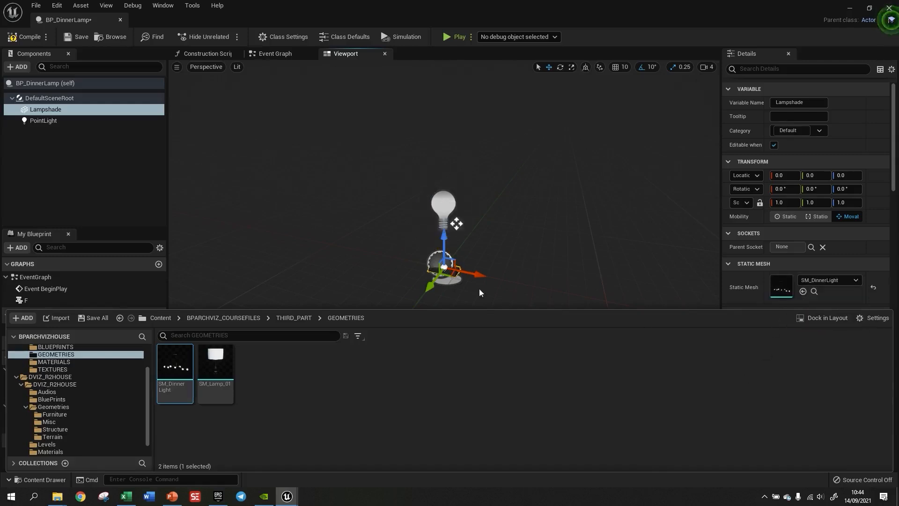
# Examine the dinner light mesh from its ceiling mount to its globes, and review its material elements.
pyautogui.scroll(1, 472, 240)
pyautogui.scroll(-4, 473, 240)
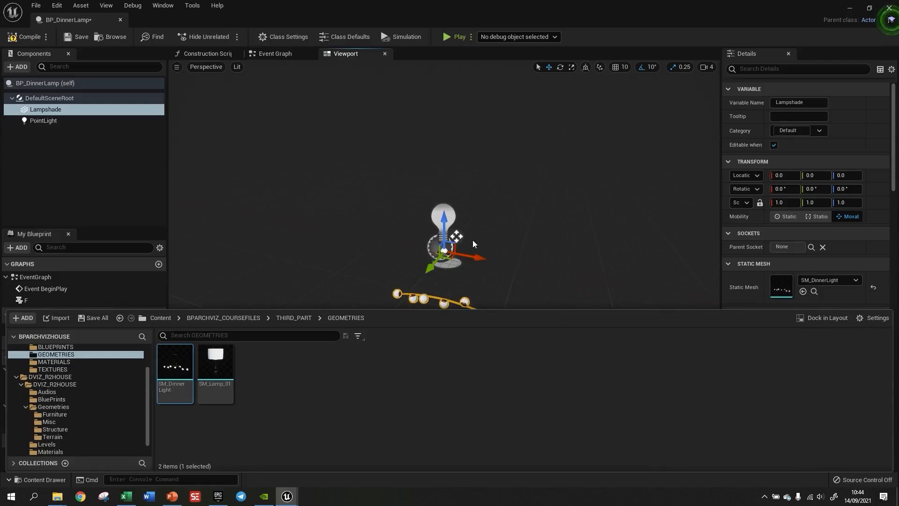
pyautogui.moveTo(476, 281); pyautogui.dragTo(484, 283, button='right')
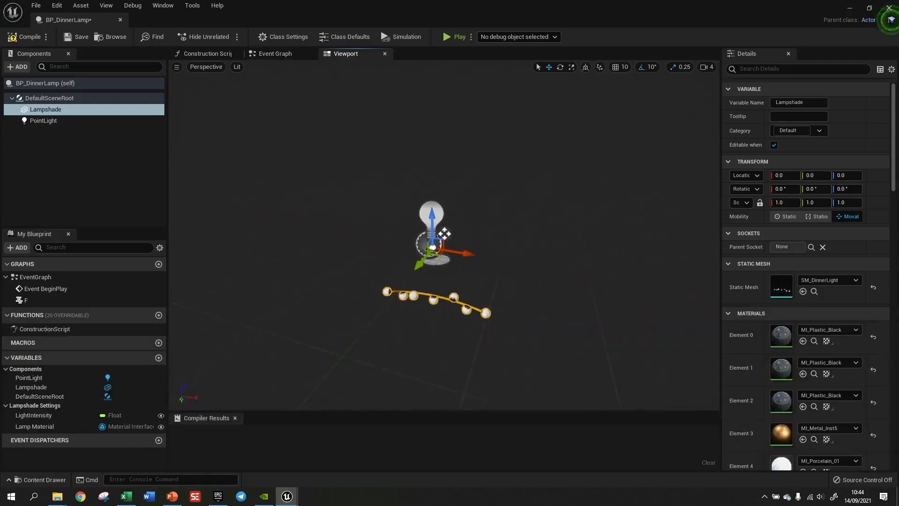
pyautogui.moveTo(452, 330); pyautogui.dragTo(457, 333, button='right')
pyautogui.scroll(3, 453, 332)
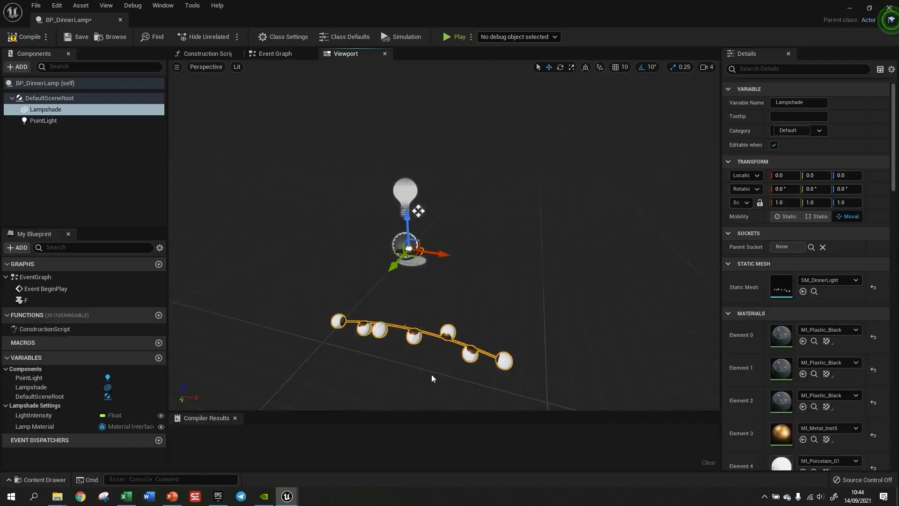
pyautogui.moveTo(432, 378); pyautogui.dragTo(435, 370, button='right')
pyautogui.scroll(4, 444, 345)
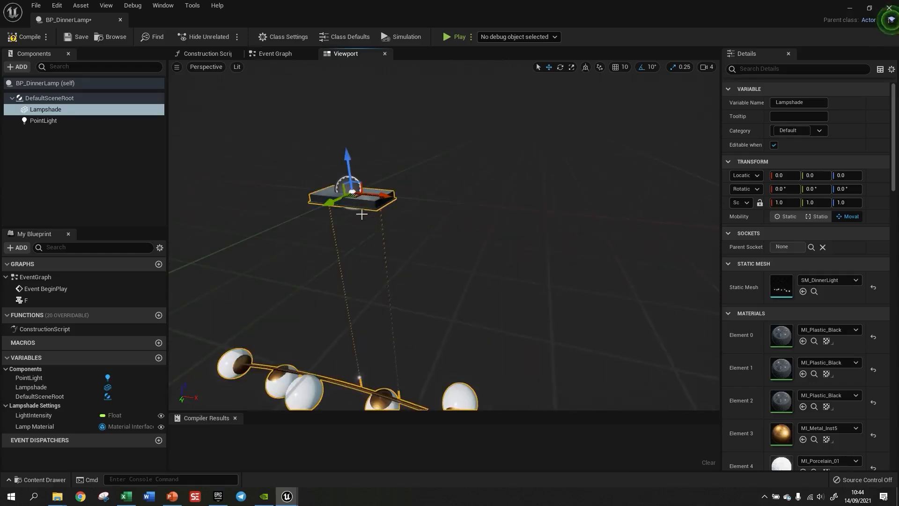
pyautogui.moveTo(330, 388); pyautogui.dragTo(333, 412, button='right')
pyautogui.moveTo(422, 275); pyautogui.dragTo(422, 280, button='right')
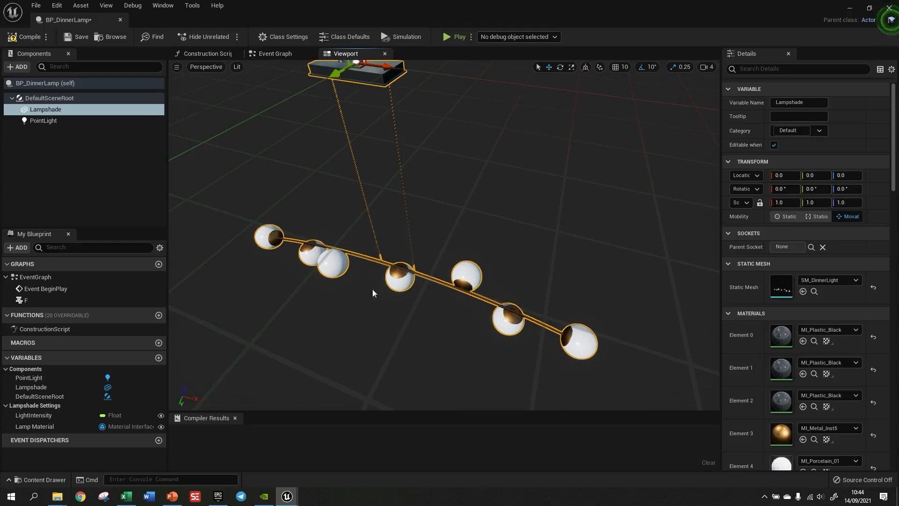
pyautogui.scroll(-3, 785, 377)
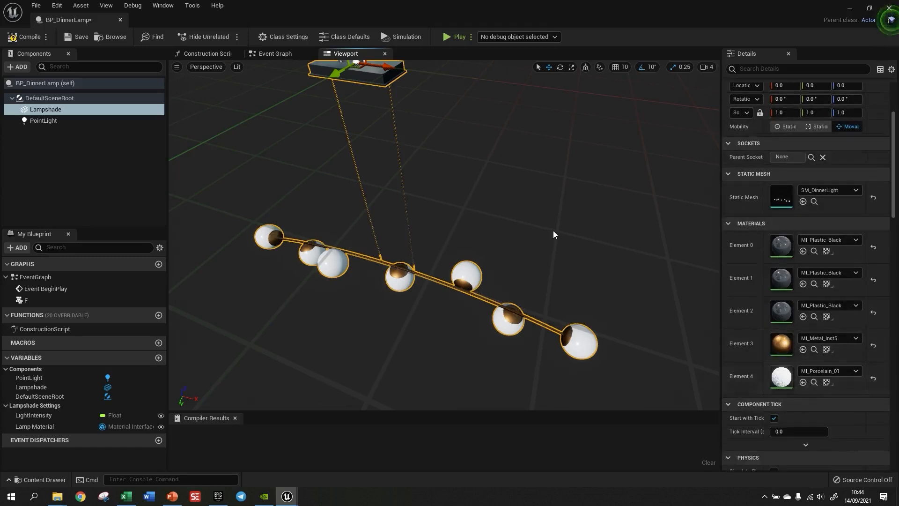
# Check the Light On/Off graph and rename the Lampshade component to DinnerLamp.
pyautogui.click(270, 53)
pyautogui.scroll(-2, 290, 139)
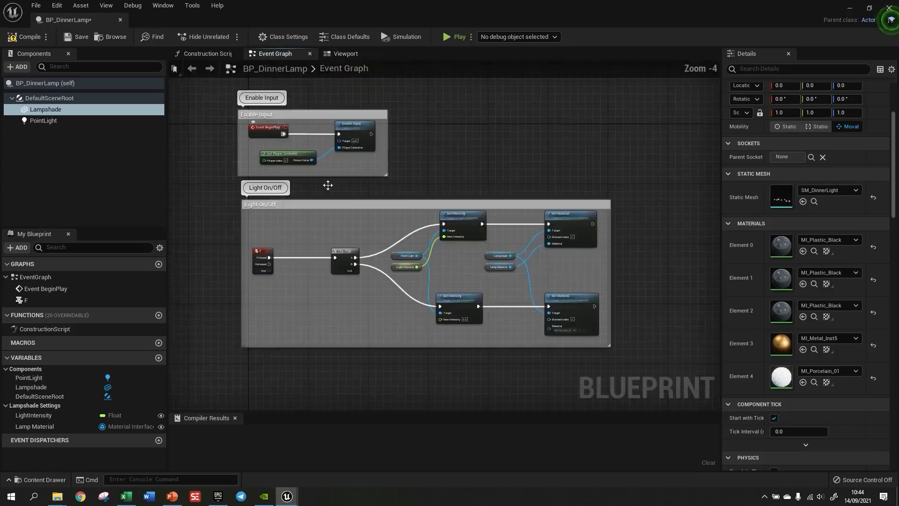
pyautogui.scroll(2, 410, 298)
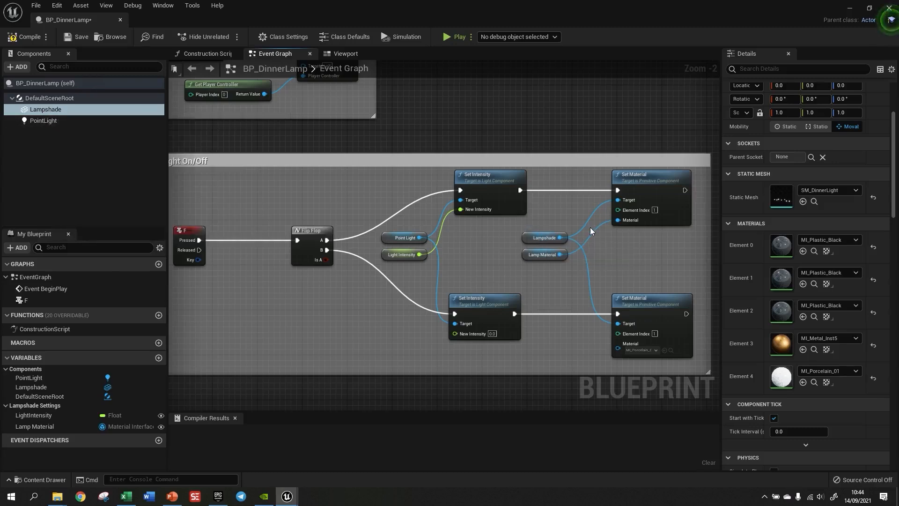
pyautogui.rightClick(57, 111)
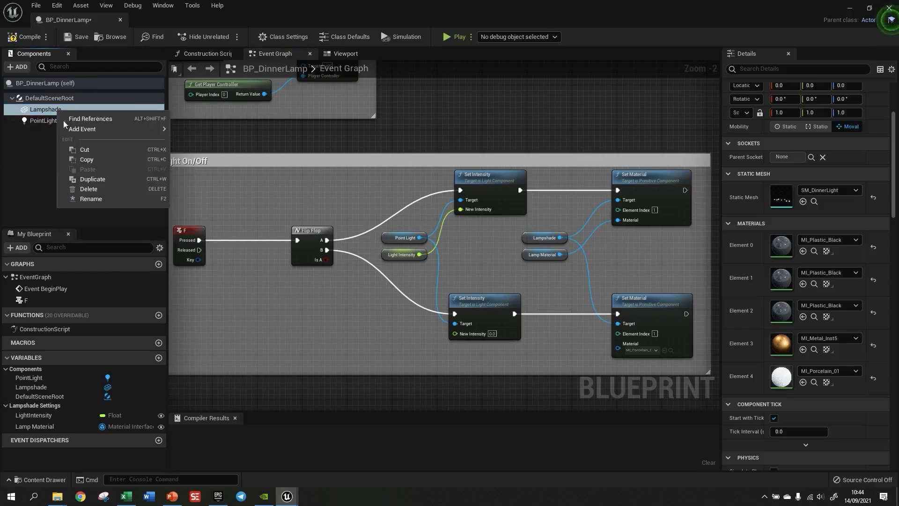
pyautogui.click(91, 199)
pyautogui.write('Di')
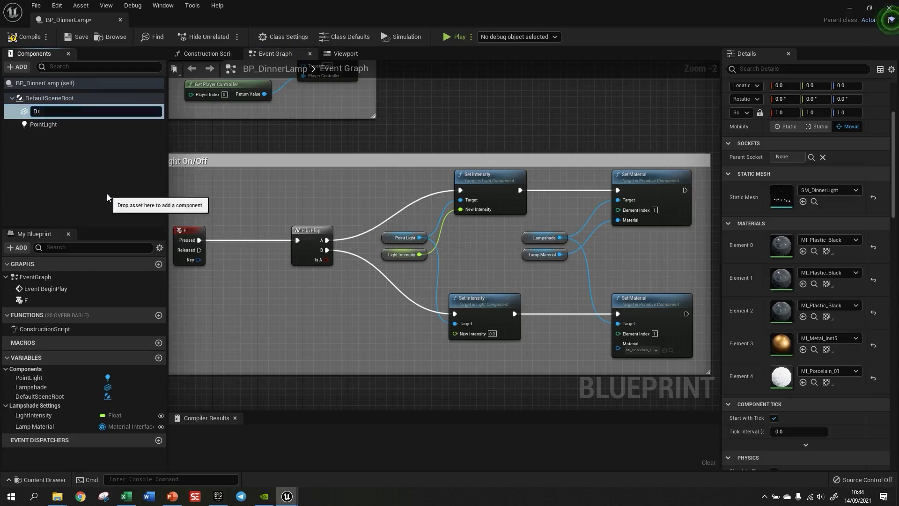
pyautogui.write('nnerLamp')
pyautogui.press('Return')
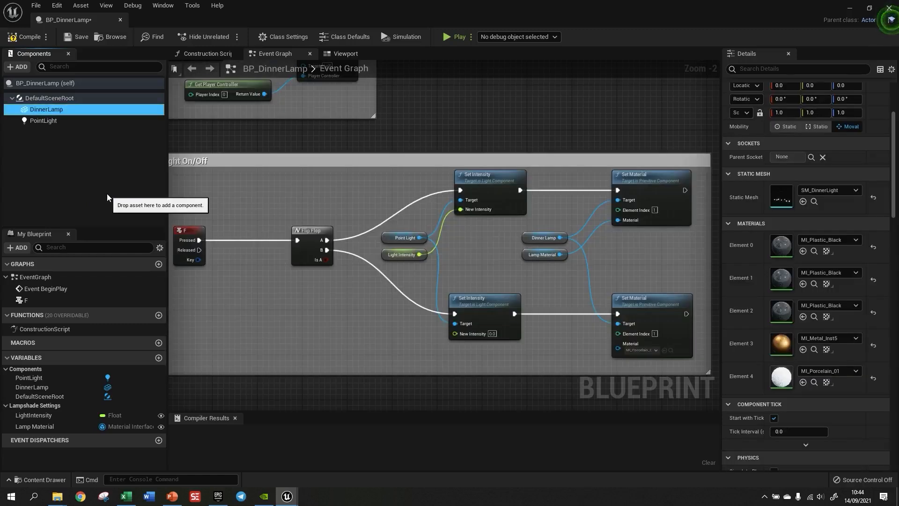
# Check which material element the lamp globes use, and set the Element Index of both Set Material nodes to 4.
pyautogui.click(194, 55)
pyautogui.click(274, 53)
pyautogui.click(342, 54)
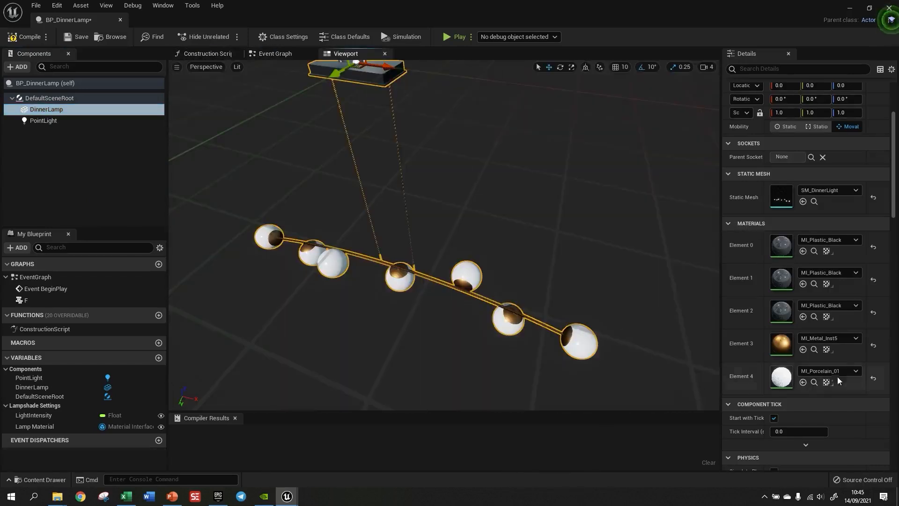
pyautogui.click(275, 56)
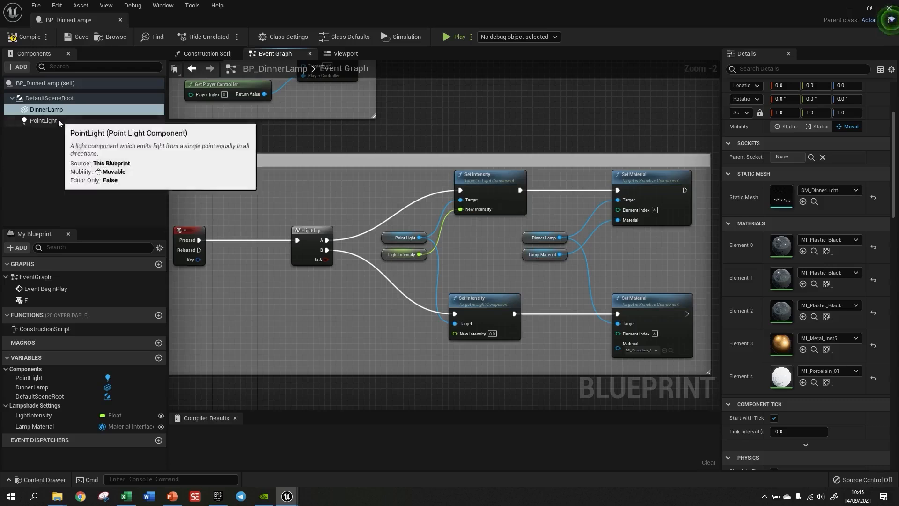
# Lower the PointLight to the level of the dinner lamp's globes, at about Z -119, and switch to the top view.
pyautogui.click(43, 120)
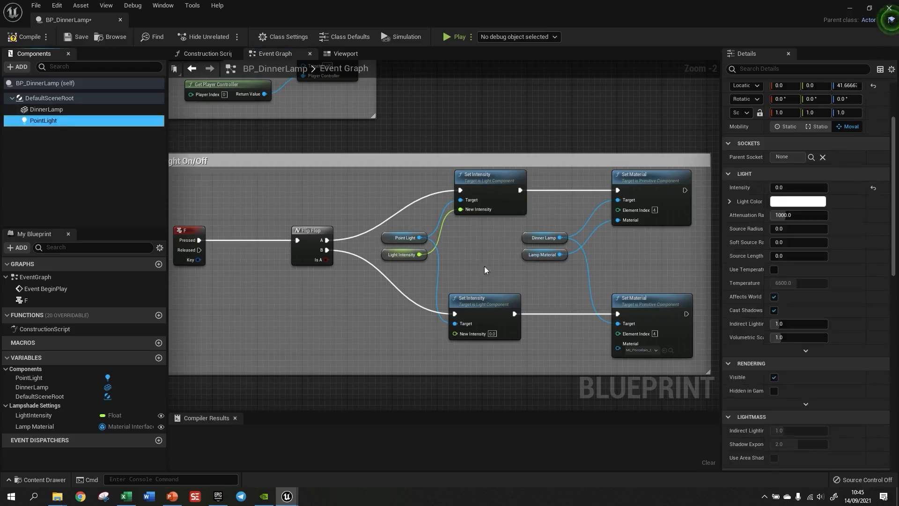
pyautogui.click(346, 53)
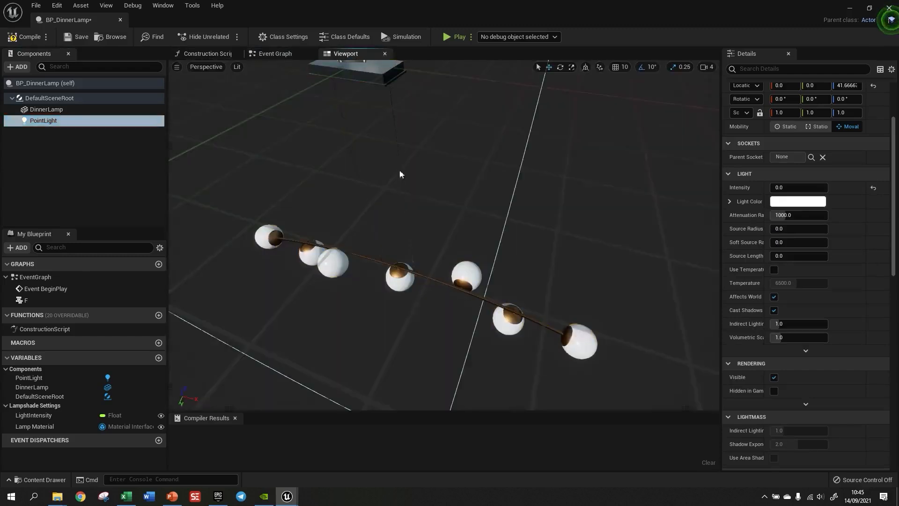
pyautogui.scroll(-3, 429, 276)
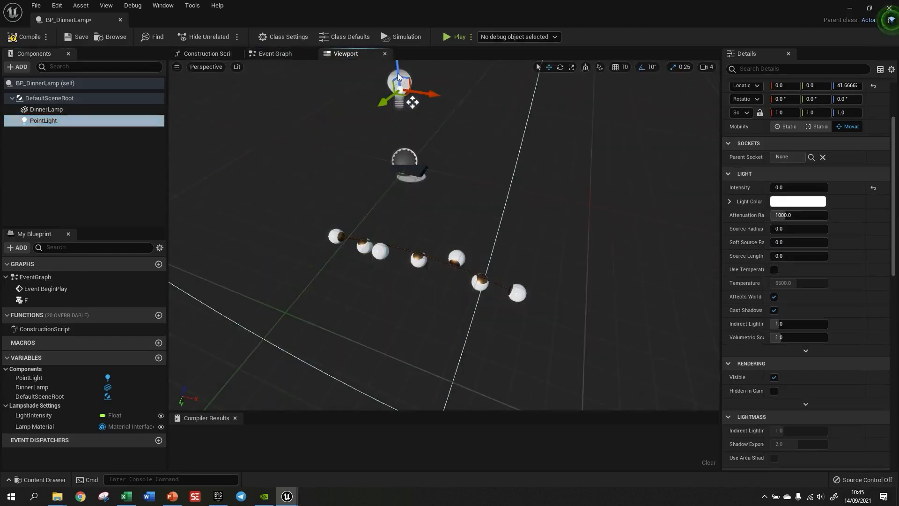
pyautogui.moveTo(399, 78); pyautogui.dragTo(422, 277)
pyautogui.press('f')
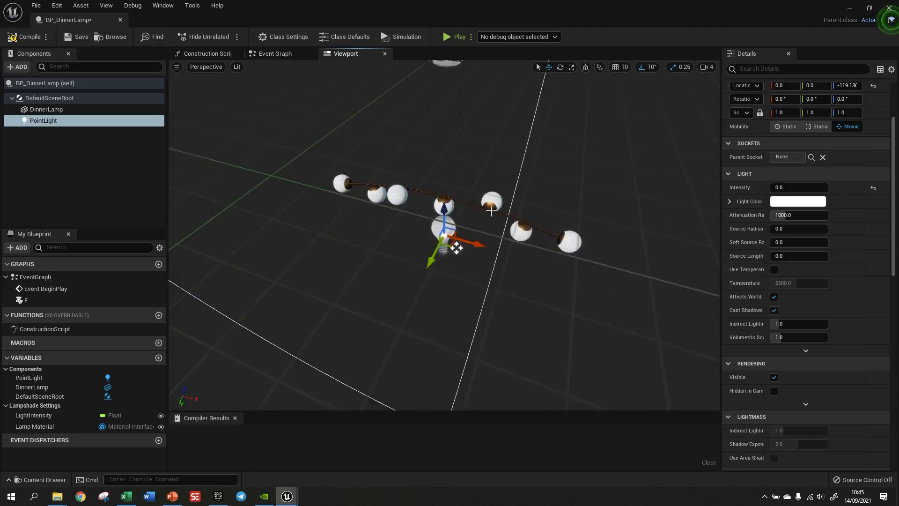
pyautogui.hotkey('alt', 'j')
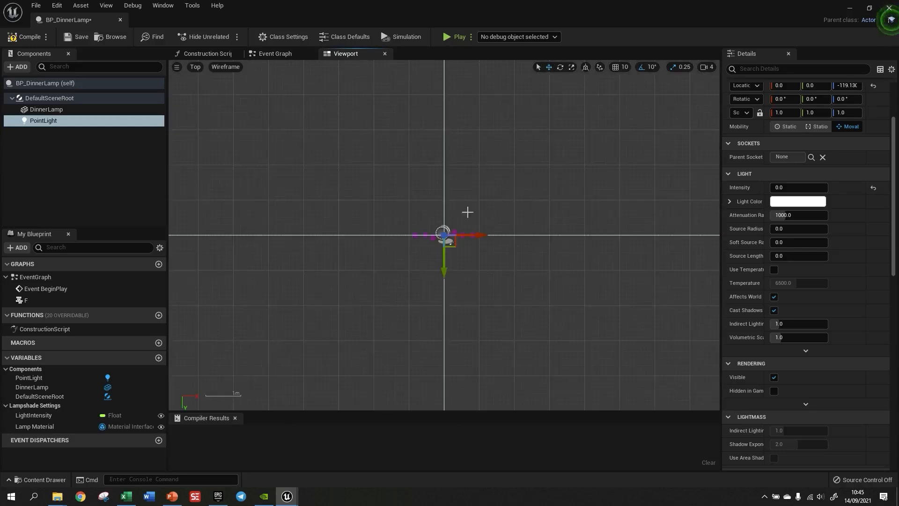
pyautogui.scroll(5, 452, 271)
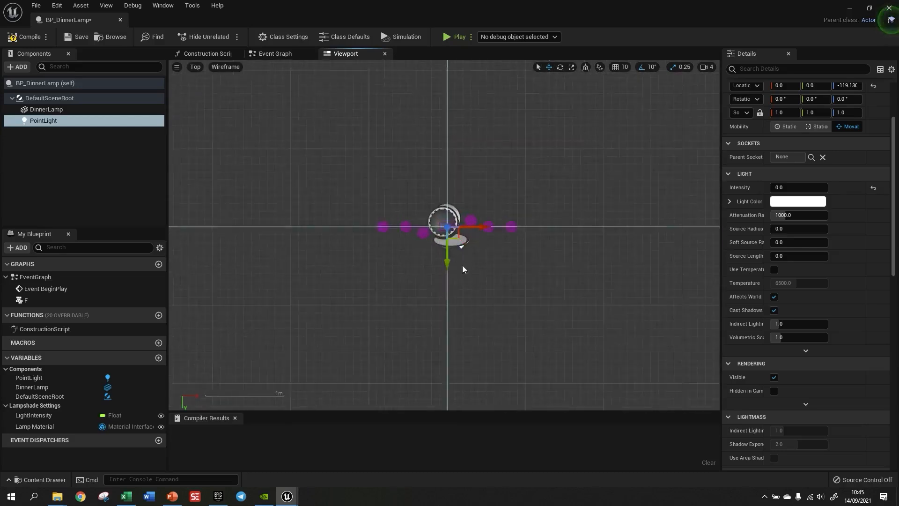
pyautogui.scroll(4, 456, 244)
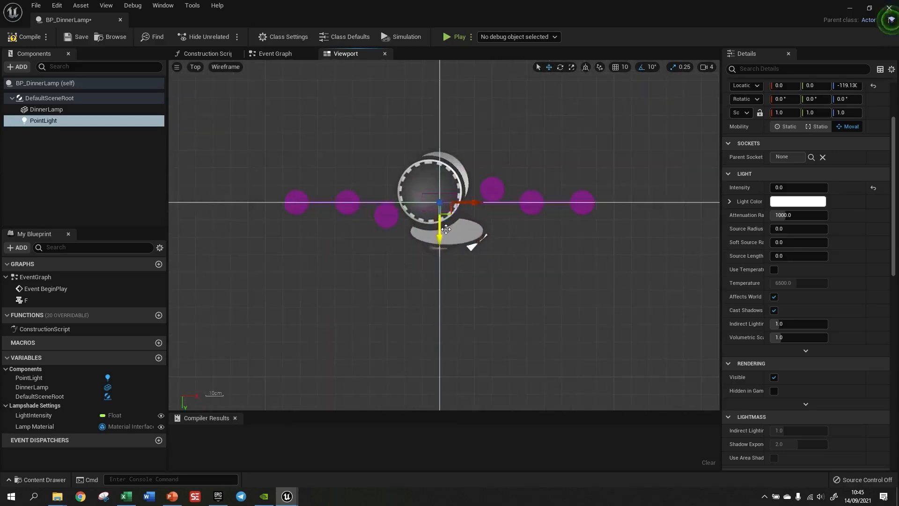
pyautogui.moveTo(439, 225); pyautogui.dragTo(434, 270)
pyautogui.hotkey('ctrl', 'z')
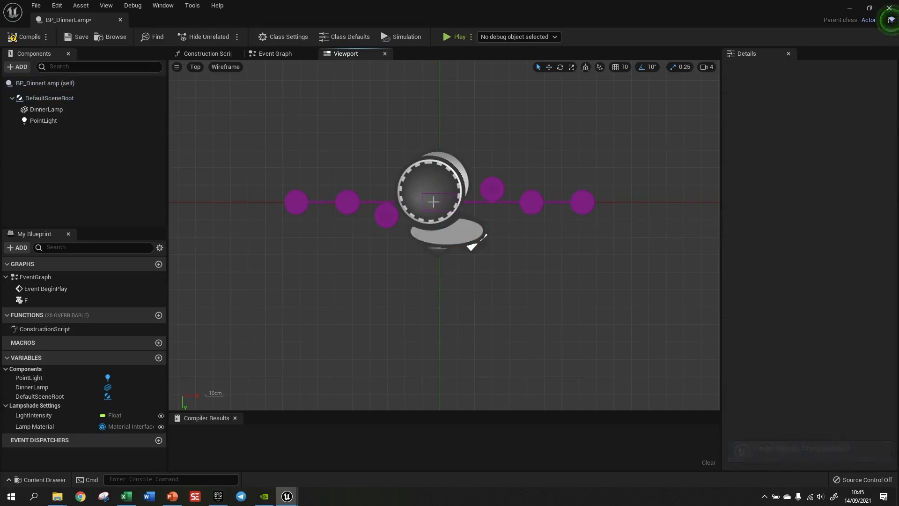
pyautogui.click(473, 181)
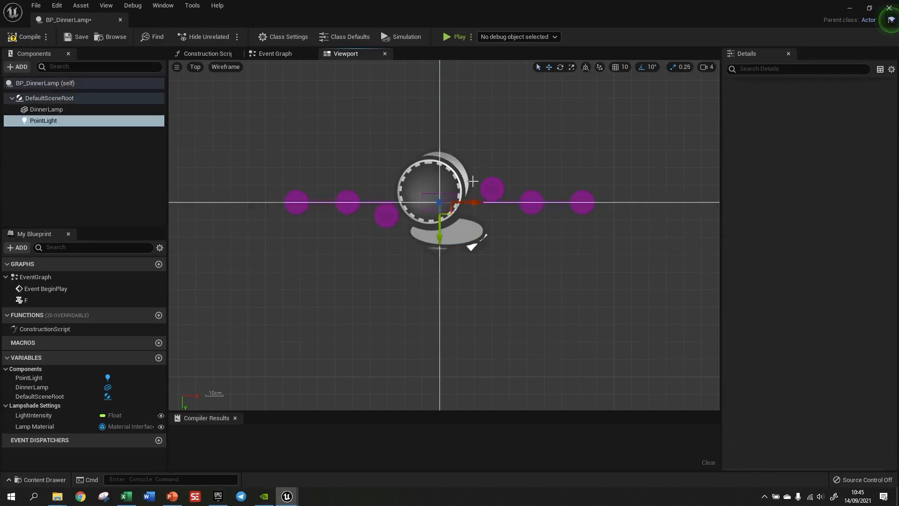
pyautogui.press('f')
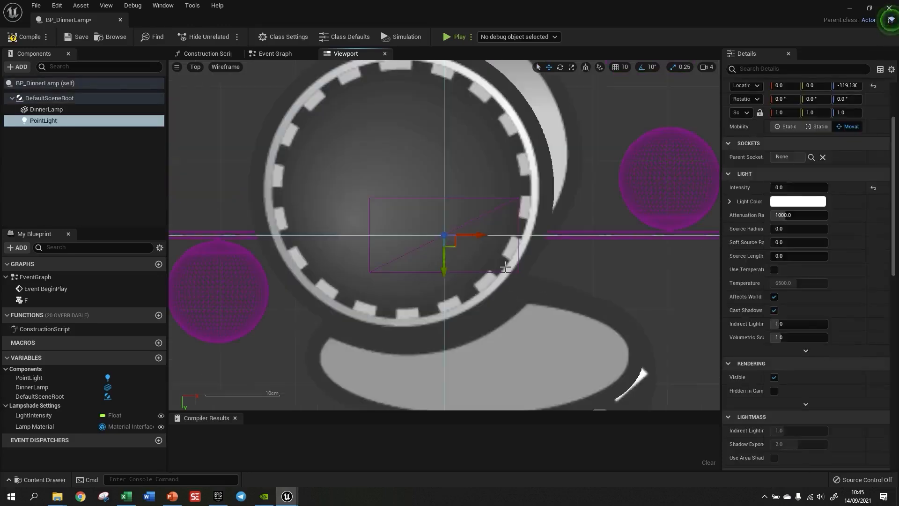
pyautogui.scroll(-8, 496, 181)
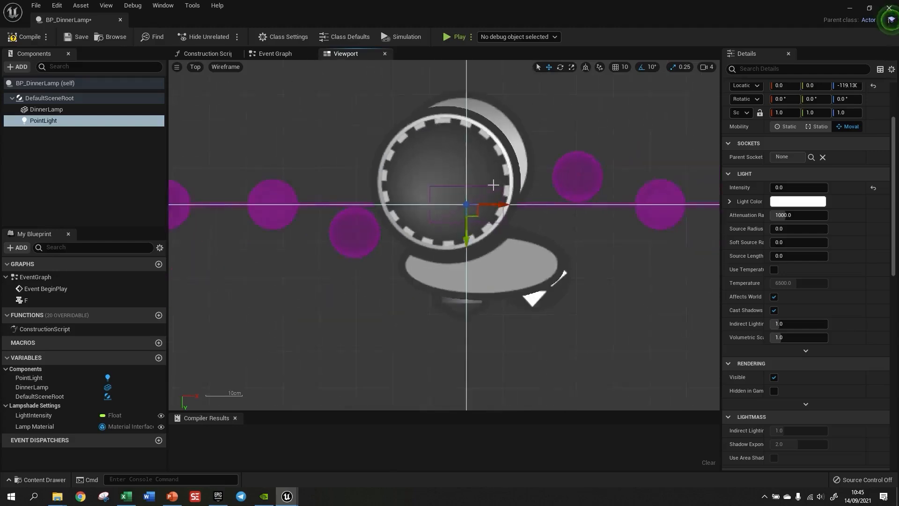
pyautogui.scroll(-2, 493, 184)
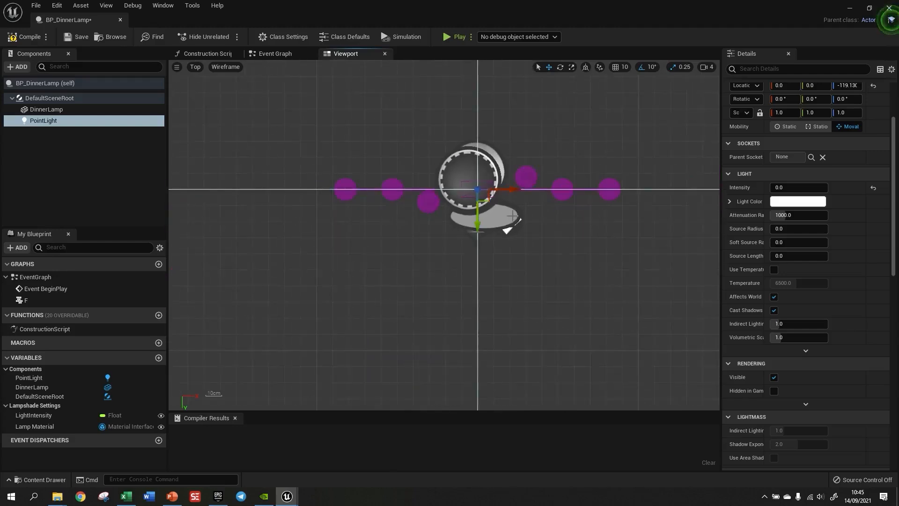
# Switch to the left view, move the PointLight to the outermost globe at about X 88.7, Z -99.5, and duplicate it.
pyautogui.hotkey('alt', 'k')
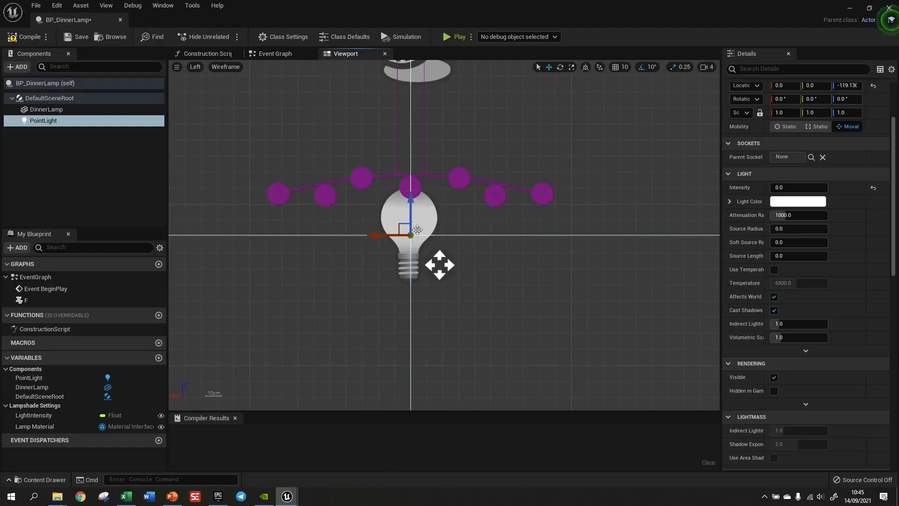
pyautogui.moveTo(399, 225); pyautogui.dragTo(378, 229)
pyautogui.scroll(3, 261, 222)
pyautogui.hotkey('ctrl', 'z')
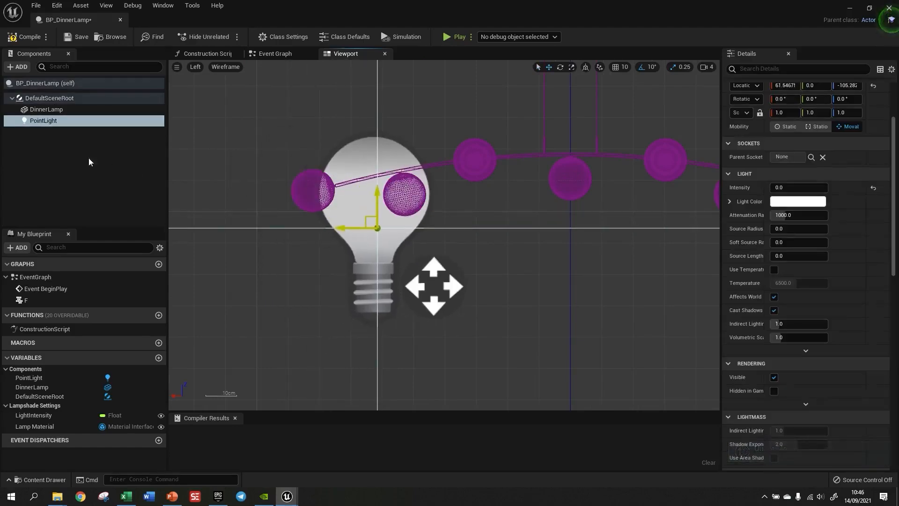
pyautogui.click(47, 122)
pyautogui.hotkey('ctrl', 'd')
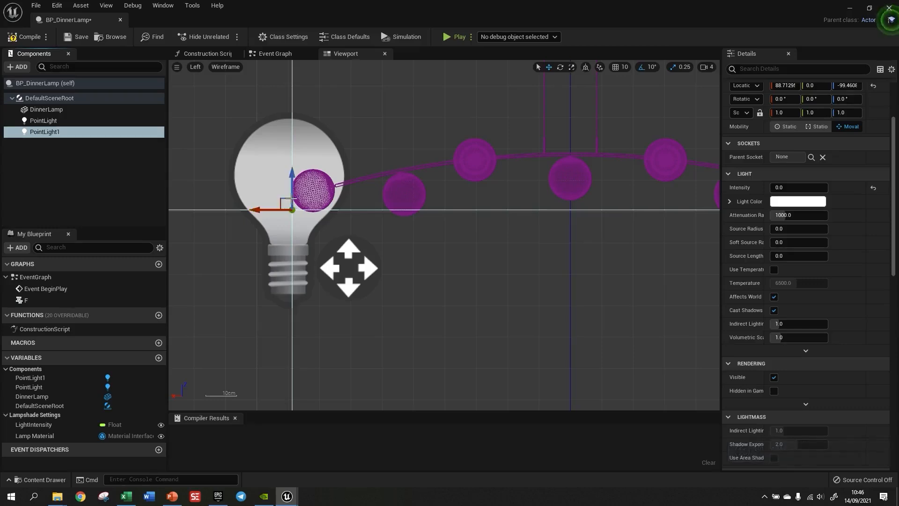
# Place duplicates of the light on the next globes up to the centre one, and create the duplicate PointLight4.
pyautogui.keyDown('alt'); pyautogui.moveTo(289, 202); pyautogui.dragTo(565, 198); pyautogui.keyUp('alt')
pyautogui.hotkey('ctrl', 'd')
pyautogui.press('Return')
pyautogui.moveTo(583, 196); pyautogui.dragTo(327, 248, button='right')
pyautogui.hotkey('ctrl', 'd')
pyautogui.press('Return')
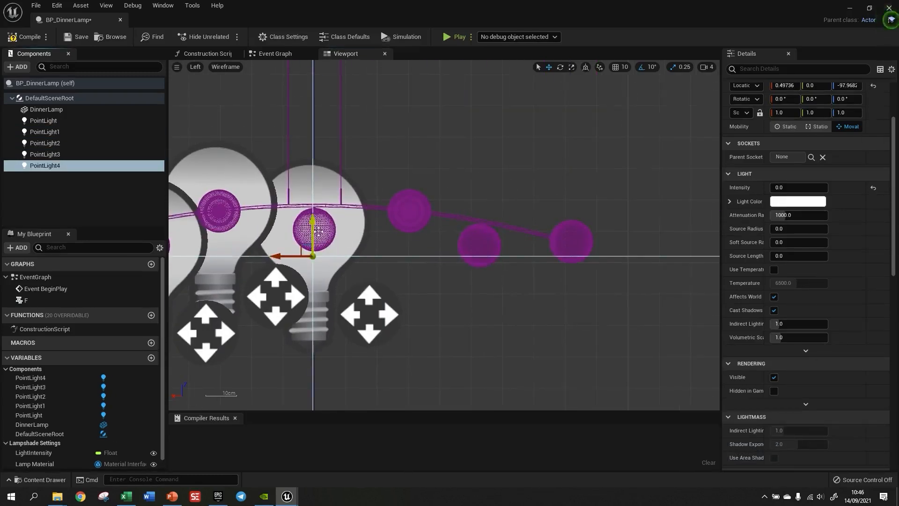
# Position PointLight4 and two more duplicates on the remaining three globes, placing PointLight6 at about X -90.4, Z -95.1.
pyautogui.moveTo(305, 246); pyautogui.dragTo(572, 238)
pyautogui.hotkey('ctrl', 'd')
pyautogui.press('Return')
pyautogui.hotkey('ctrl', 'd')
pyautogui.press('Return')
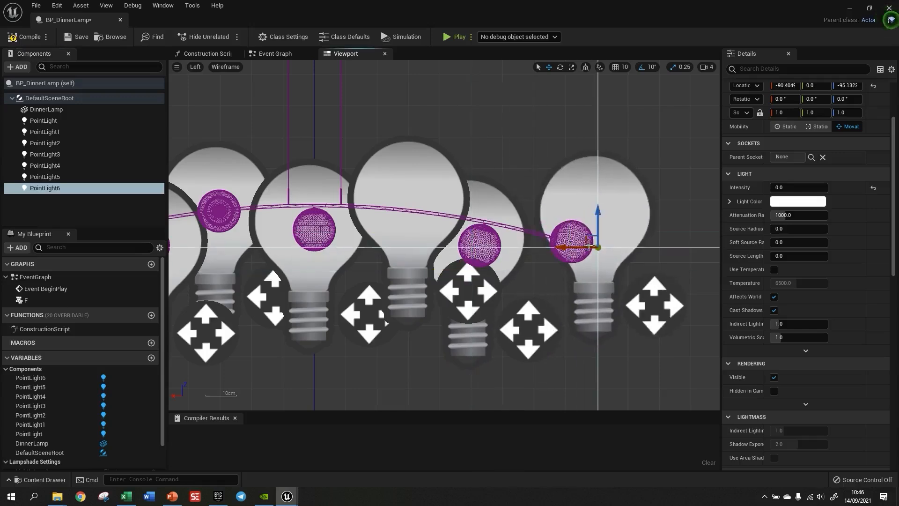
# Switch to the top view and move PointLight2 along Y to its offset globe, at about Y -16.
pyautogui.hotkey('alt', 'j')
pyautogui.moveTo(673, 190); pyautogui.dragTo(545, 248, button='right')
pyautogui.click(545, 244)
pyautogui.moveTo(545, 233); pyautogui.dragTo(545, 183)
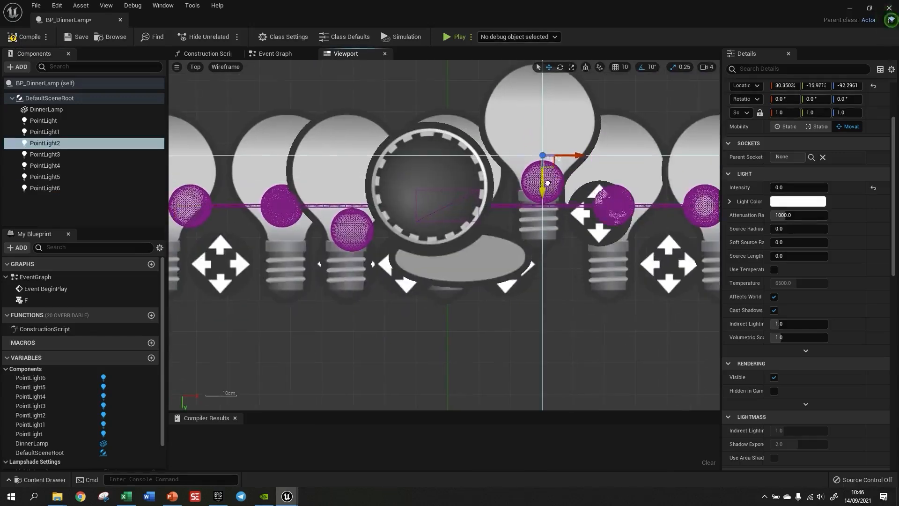
pyautogui.moveTo(454, 250)
pyautogui.mouseDown(button='right')
pyautogui.moveTo(338, 250)
pyautogui.moveTo(459, 241)
pyautogui.mouseUp(button='right')
pyautogui.click(458, 240)
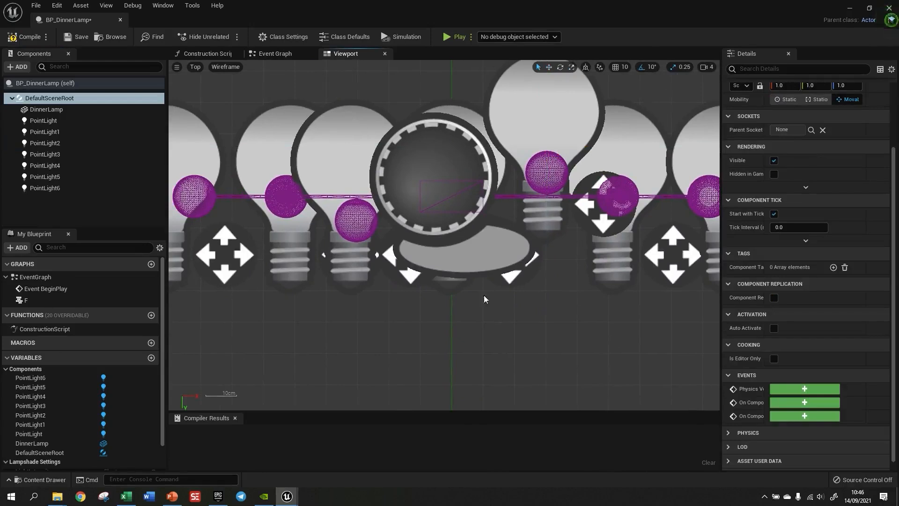
pyautogui.click(195, 68)
pyautogui.click(221, 140)
pyautogui.scroll(5, 482, 245)
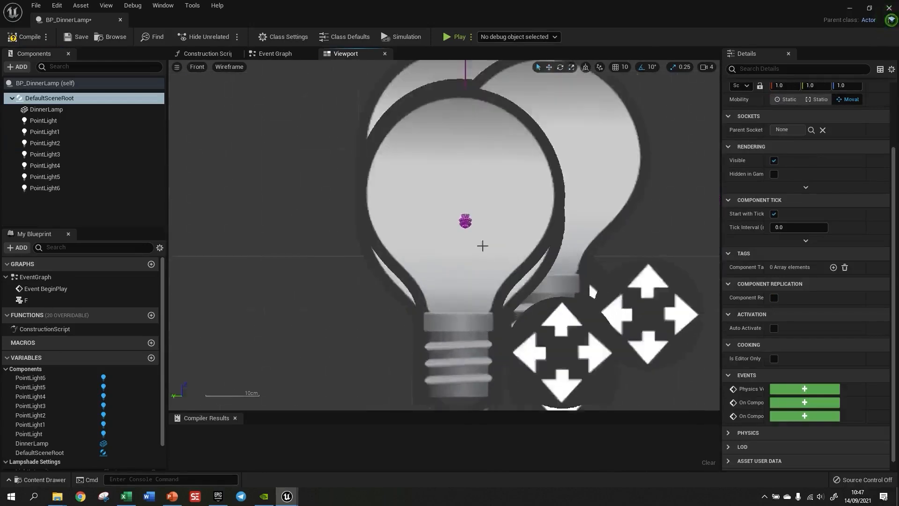
pyautogui.click(456, 263)
pyautogui.scroll(5, 452, 266)
pyautogui.hotkey('ctrl', 'z')
# Switch to the lit perspective view and move PointLight4 into its offset globe at about X -31, Y 16.6, Z -90.1.
pyautogui.click(229, 66)
pyautogui.click(248, 88)
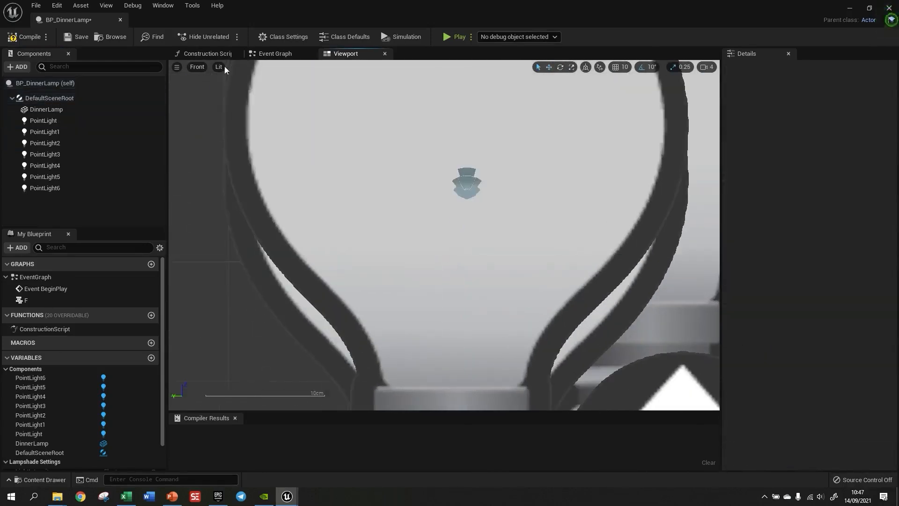
pyautogui.click(201, 69)
pyautogui.click(211, 87)
pyautogui.scroll(5, 413, 288)
pyautogui.click(444, 194)
pyautogui.keyDown('alt'); pyautogui.moveTo(445, 194); pyautogui.dragTo(553, 197); pyautogui.keyUp('alt')
pyautogui.click(496, 155)
pyautogui.moveTo(461, 139); pyautogui.dragTo(430, 129)
pyautogui.moveTo(454, 103); pyautogui.dragTo(454, 102)
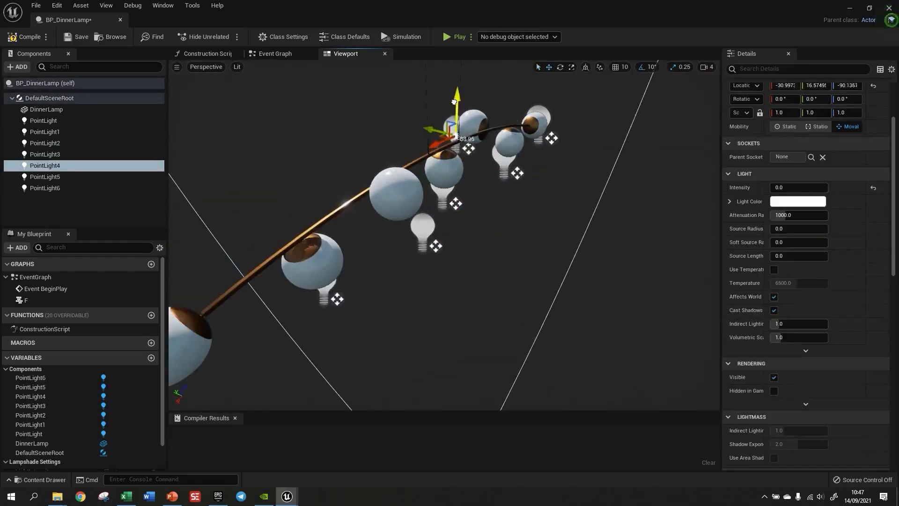
# Adjust the remaining lights to sit inside their globes, placing PointLight at about X 90.2, Z -94.1.
pyautogui.click(502, 159)
pyautogui.click(423, 228)
pyautogui.moveTo(423, 194); pyautogui.dragTo(422, 164)
pyautogui.moveTo(373, 246)
pyautogui.mouseDown()
pyautogui.moveTo(339, 225)
pyautogui.moveTo(361, 258)
pyautogui.mouseUp()
pyautogui.click(265, 228)
pyautogui.moveTo(259, 184); pyautogui.dragTo(259, 182)
pyautogui.moveTo(232, 211); pyautogui.dragTo(229, 213)
pyautogui.keyDown('alt'); pyautogui.moveTo(291, 244); pyautogui.dragTo(317, 243); pyautogui.keyUp('alt')
# Add a PointLight1 reference to the Light On/Off event graph and connect it to the Target of both Set Intensity nodes.
pyautogui.click(266, 54)
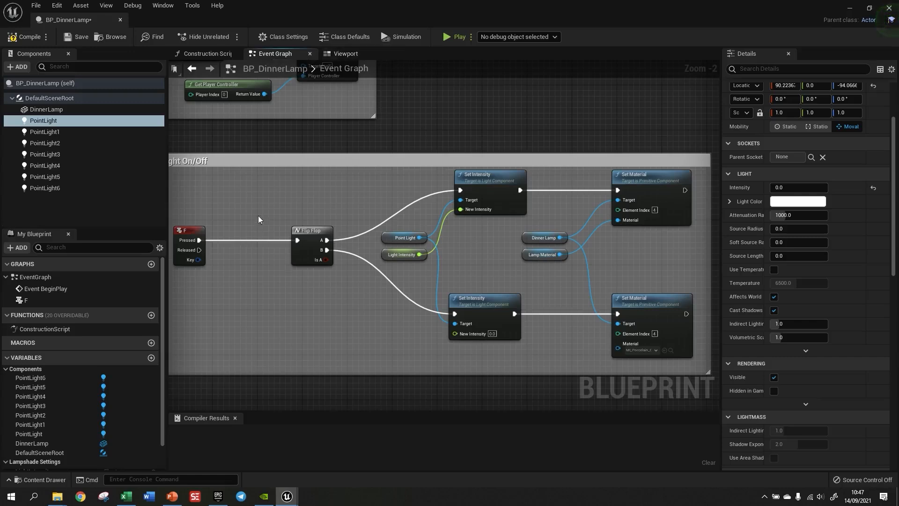
pyautogui.scroll(-2, 300, 241)
pyautogui.scroll(4, 377, 255)
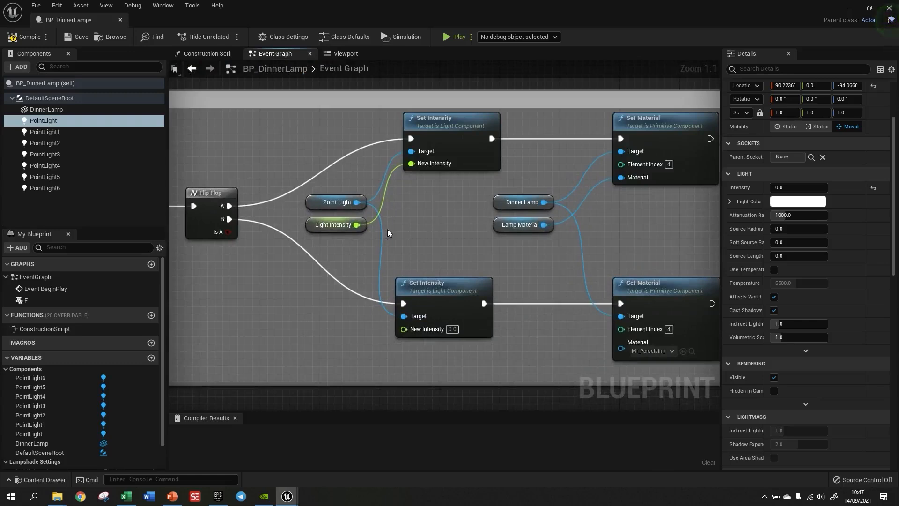
pyautogui.scroll(-1, 453, 196)
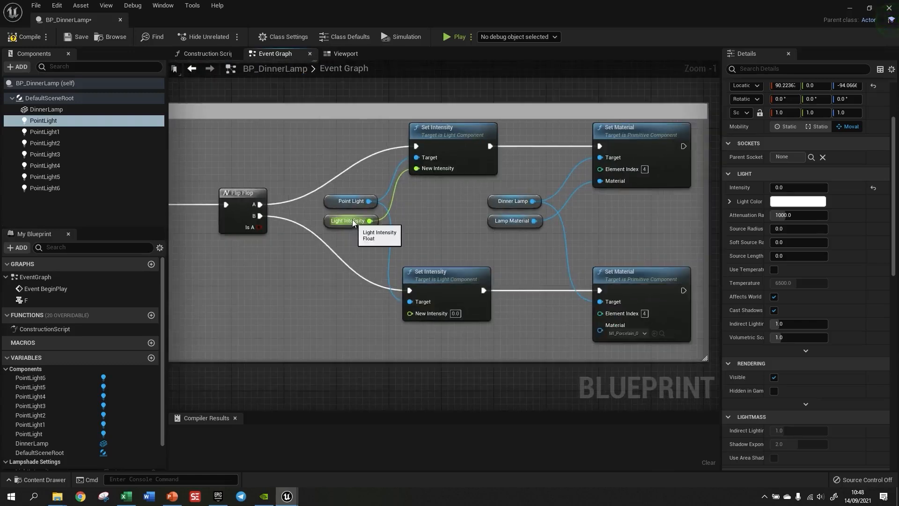
pyautogui.scroll(-2, 549, 172)
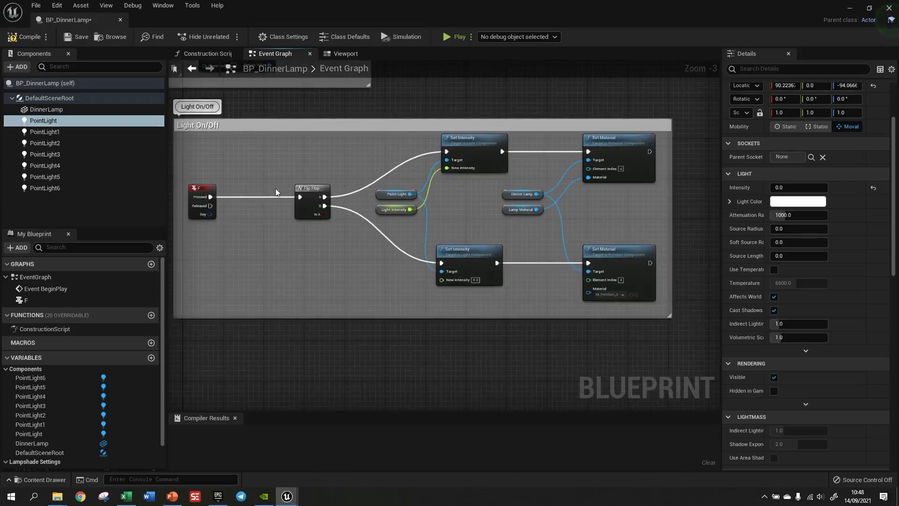
pyautogui.moveTo(50, 133); pyautogui.dragTo(389, 229)
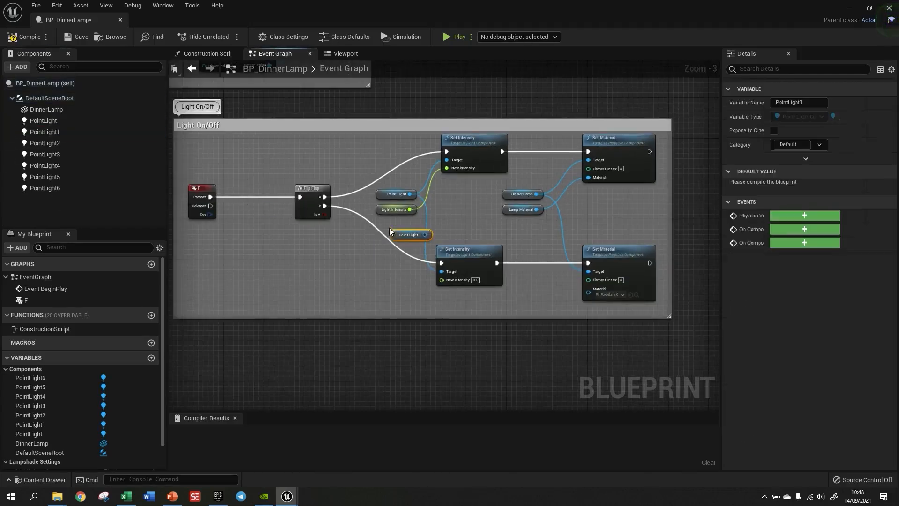
pyautogui.scroll(3, 408, 244)
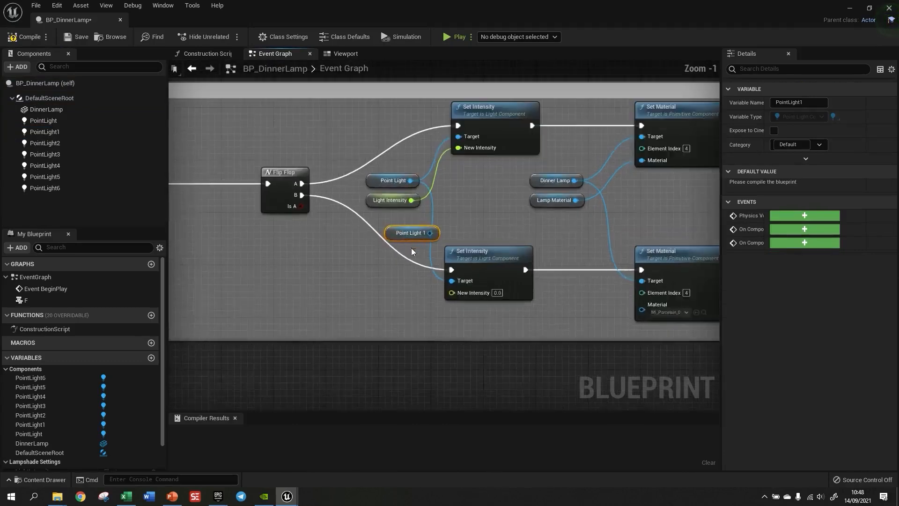
pyautogui.moveTo(433, 233); pyautogui.dragTo(463, 122)
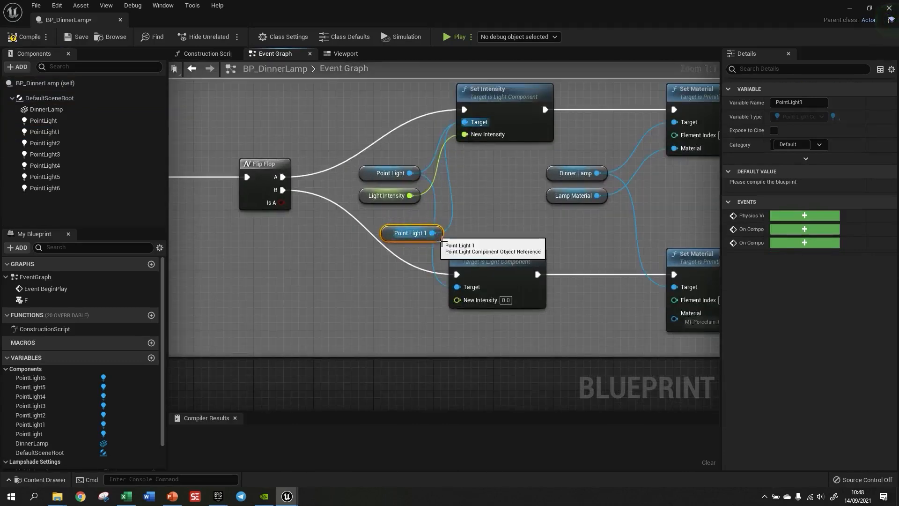
pyautogui.moveTo(432, 232); pyautogui.dragTo(455, 287)
# Widen the Light On/Off comment box and shift the Set Intensity, Set Material, Dinner Lamp and Lamp Material nodes further right.
pyautogui.scroll(-4, 285, 237)
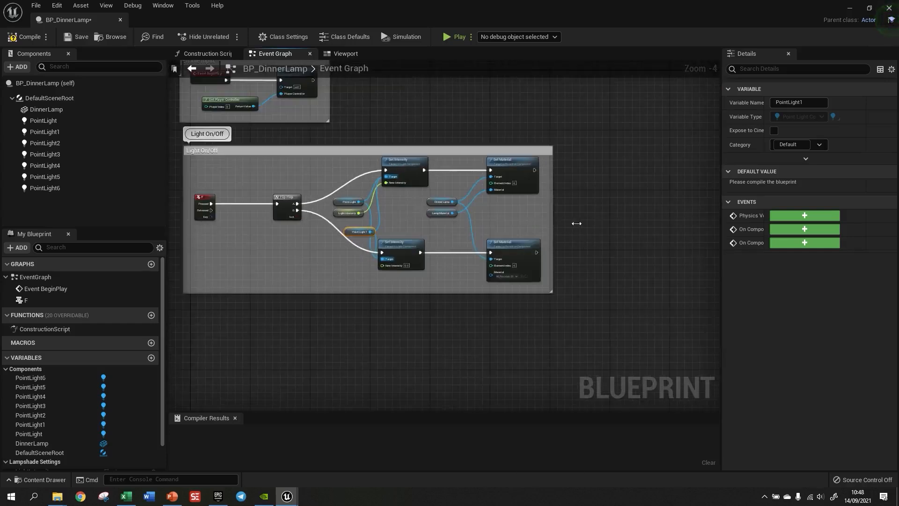
pyautogui.moveTo(576, 223); pyautogui.dragTo(659, 226)
pyautogui.moveTo(392, 260); pyautogui.dragTo(393, 259)
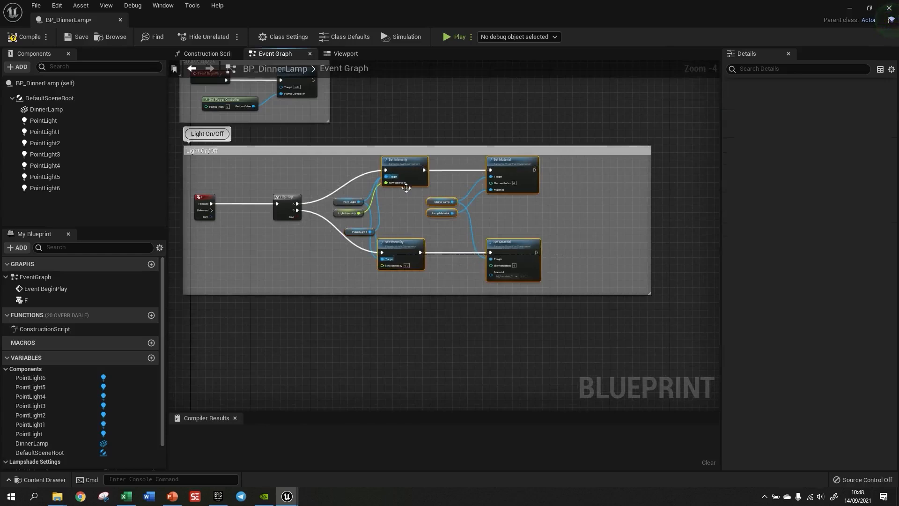
pyautogui.moveTo(397, 170); pyautogui.dragTo(486, 175)
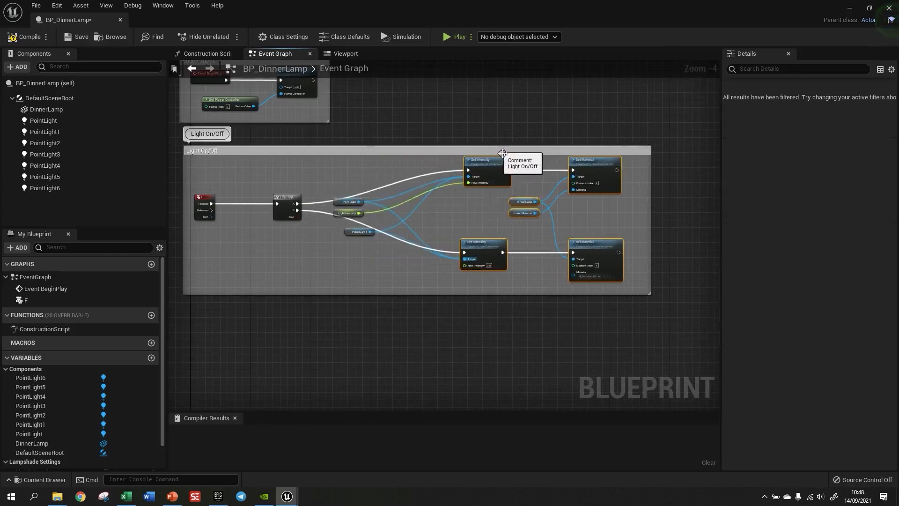
# Move the Light Intensity node between the Set Intensity nodes and line up Point Light 1 directly beneath Point Light.
pyautogui.scroll(3, 419, 220)
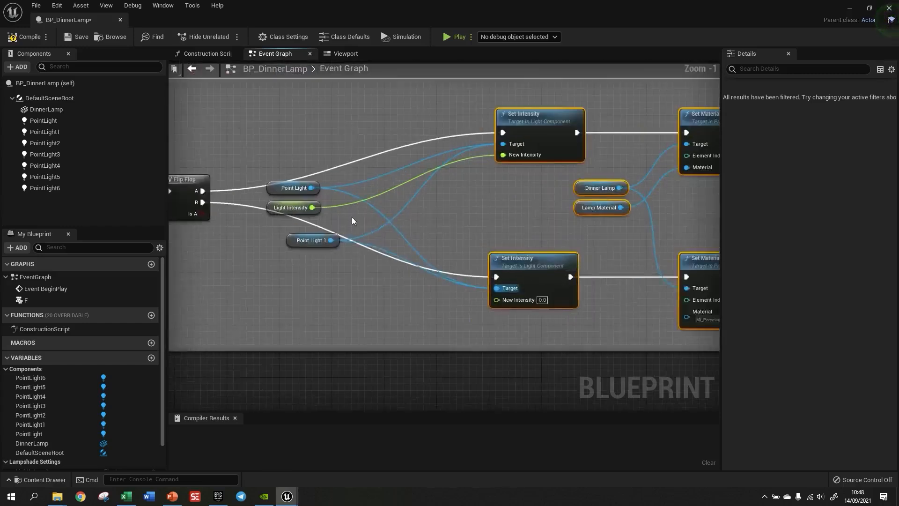
pyautogui.moveTo(319, 208); pyautogui.dragTo(491, 214)
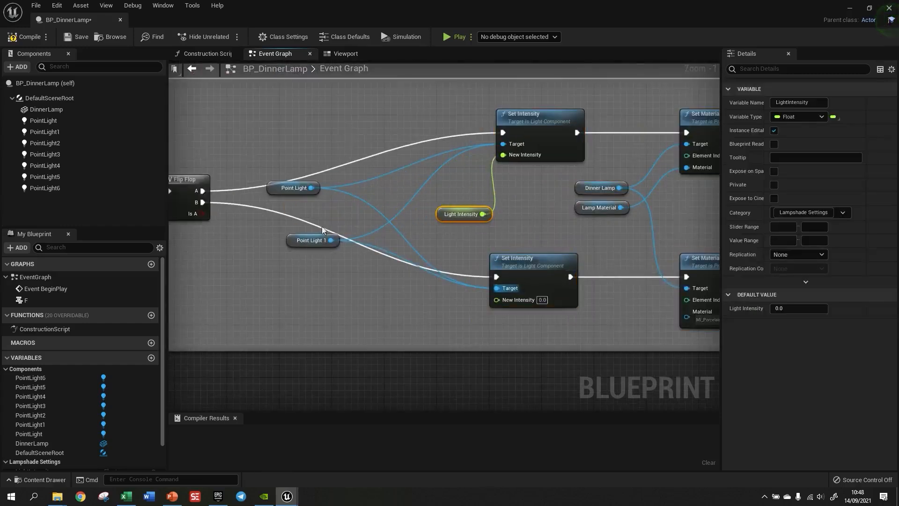
pyautogui.moveTo(318, 241); pyautogui.dragTo(300, 208)
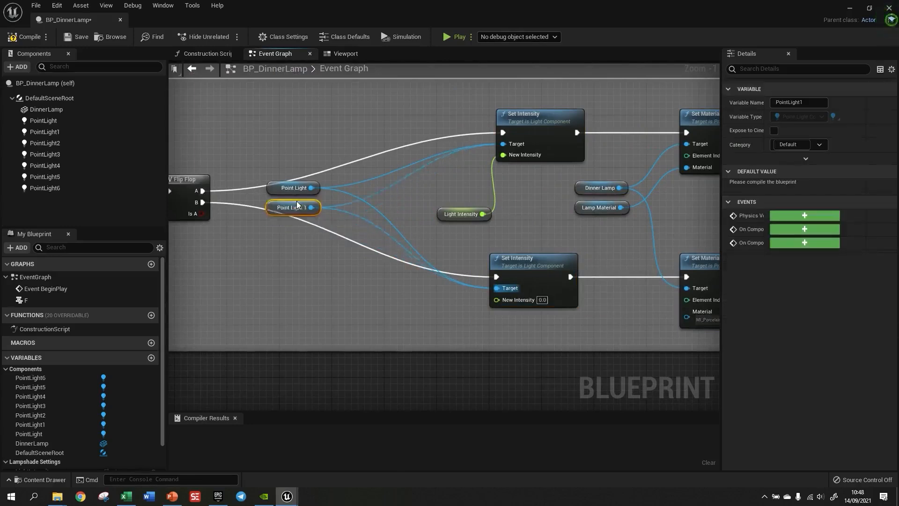
# Add references for PointLight2 through PointLight6 to the graph and align them in a column beneath Point Light 1.
pyautogui.moveTo(44, 143); pyautogui.dragTo(287, 262)
pyautogui.moveTo(44, 165); pyautogui.dragTo(303, 316)
pyautogui.moveTo(312, 241); pyautogui.dragTo(299, 227)
pyautogui.moveTo(318, 260); pyautogui.dragTo(305, 247)
pyautogui.moveTo(325, 280); pyautogui.dragTo(305, 267)
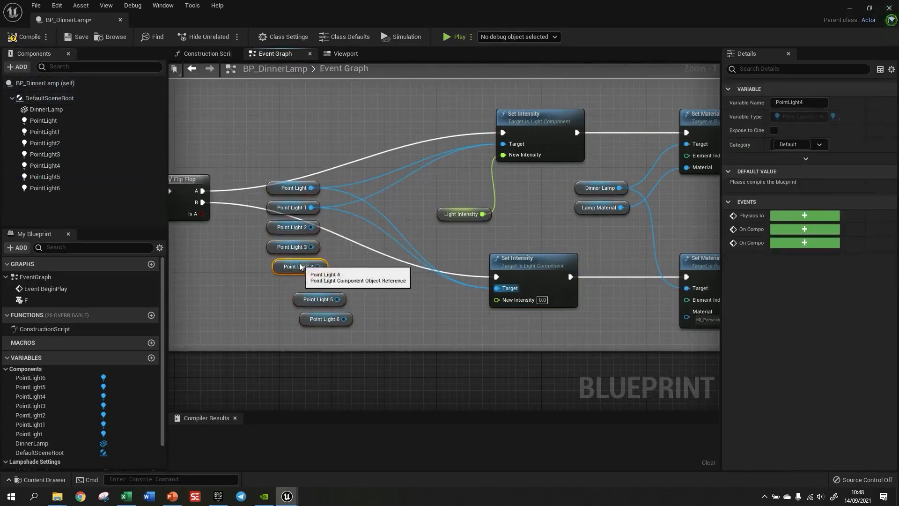
pyautogui.moveTo(325, 300); pyautogui.dragTo(299, 287)
pyautogui.moveTo(323, 319); pyautogui.dragTo(290, 306)
# Connect Point Light 2 through Point Light 6 to the Target inputs of both Set Intensity nodes.
pyautogui.moveTo(311, 247); pyautogui.dragTo(499, 157)
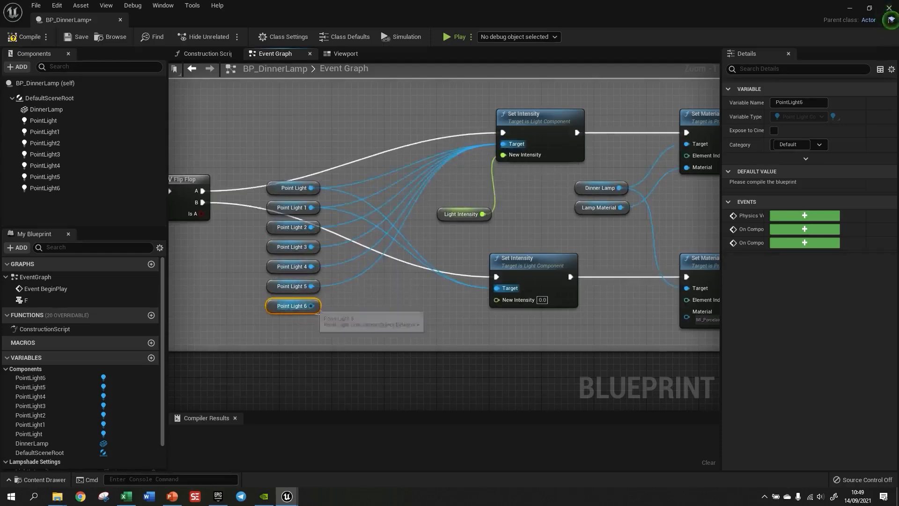
pyautogui.moveTo(311, 305); pyautogui.dragTo(498, 289)
pyautogui.moveTo(312, 287); pyautogui.dragTo(498, 288)
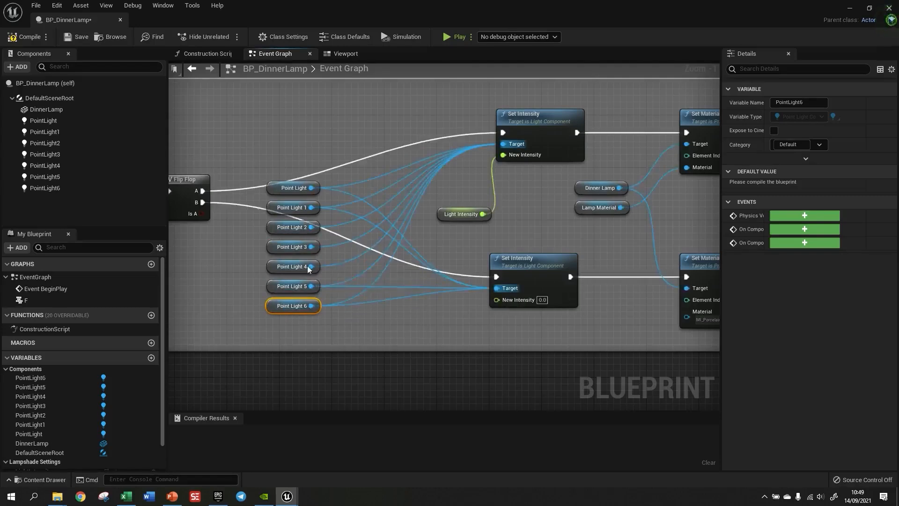
pyautogui.moveTo(311, 267); pyautogui.dragTo(497, 289)
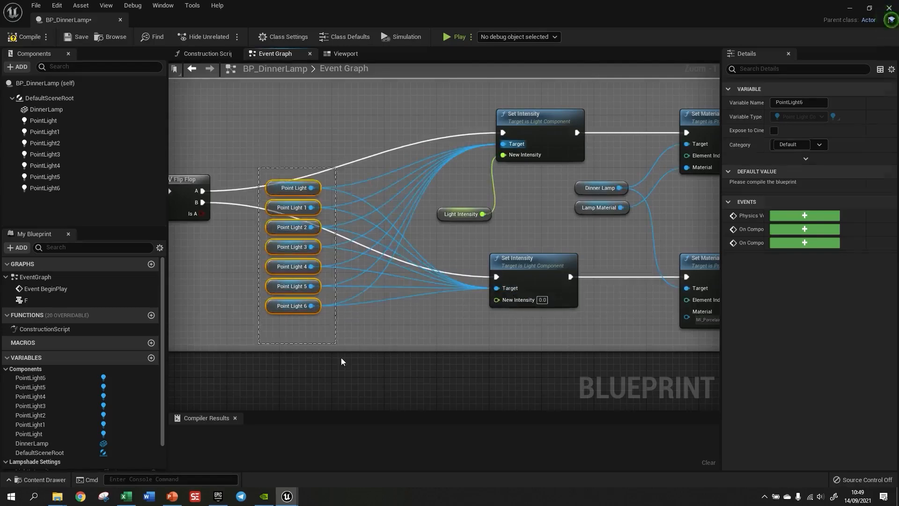
# Move the column of light references up and add reroute points that carry the Flip Flop A and B wires around it.
pyautogui.moveTo(307, 184); pyautogui.dragTo(313, 150)
pyautogui.doubleClick(261, 185)
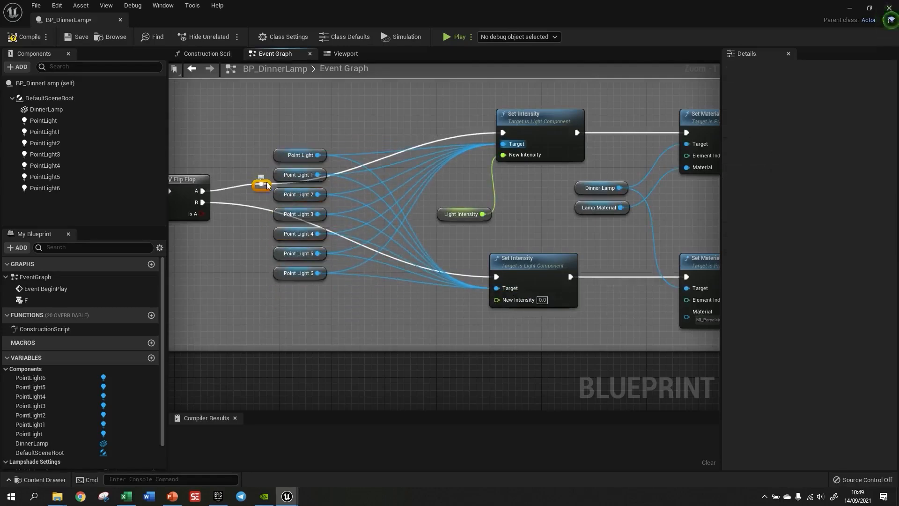
pyautogui.doubleClick(257, 211)
pyautogui.moveTo(257, 211); pyautogui.dragTo(242, 280)
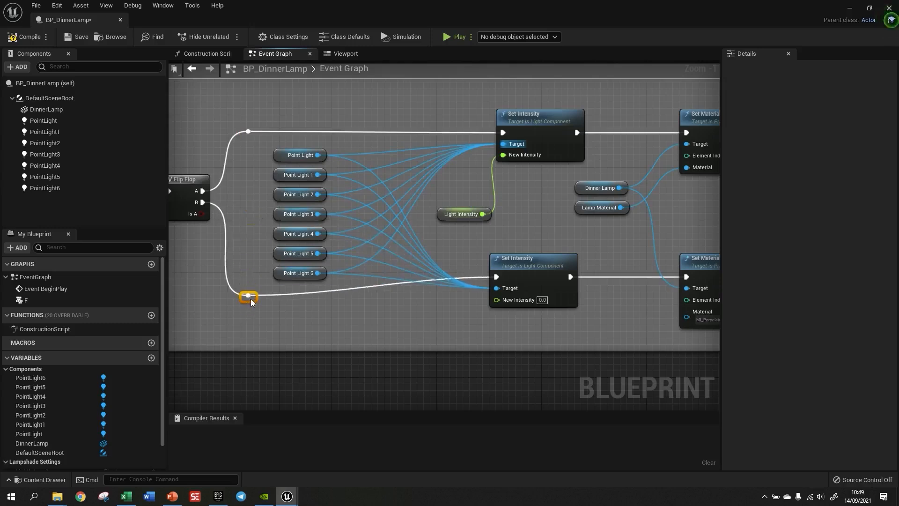
# Review the finished Light On/Off graph, then compile and save BP_DinnerLamp.
pyautogui.click(305, 296)
pyautogui.scroll(-3, 305, 296)
pyautogui.scroll(-1, 611, 277)
pyautogui.scroll(2, 526, 274)
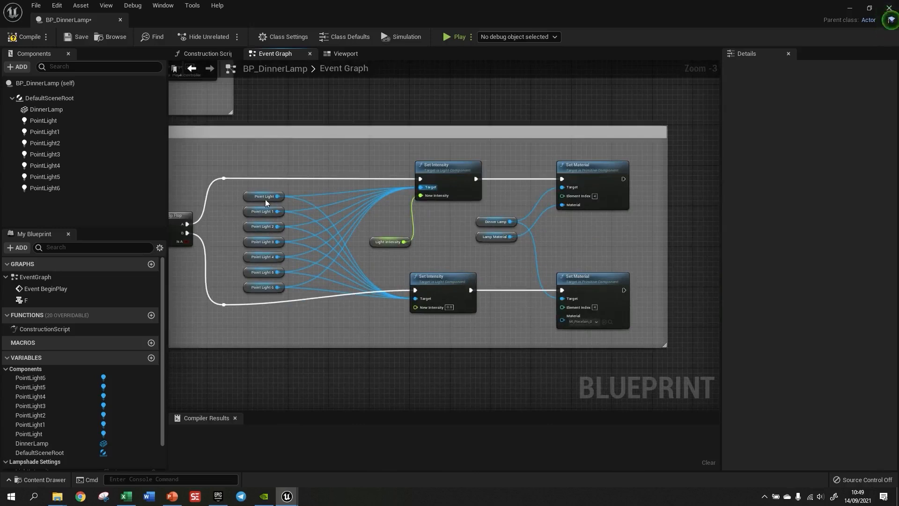
pyautogui.scroll(2, 580, 298)
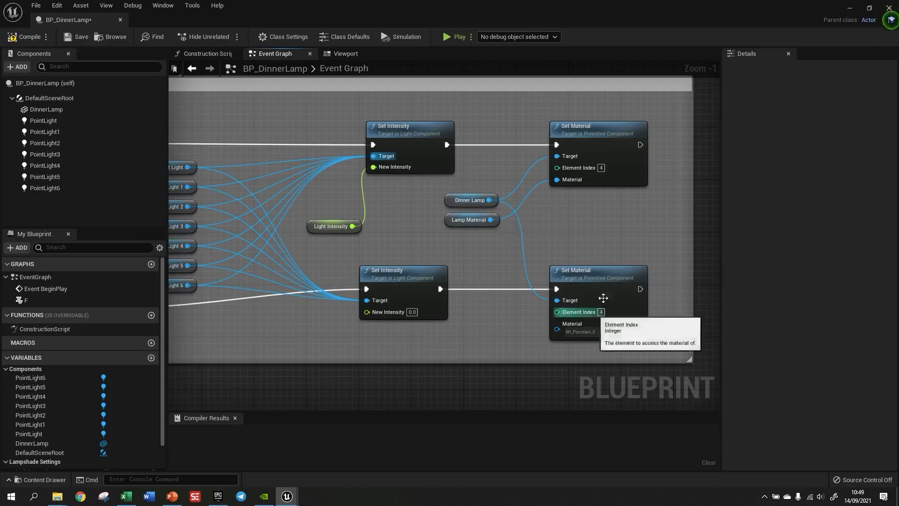
pyautogui.scroll(-2, 582, 203)
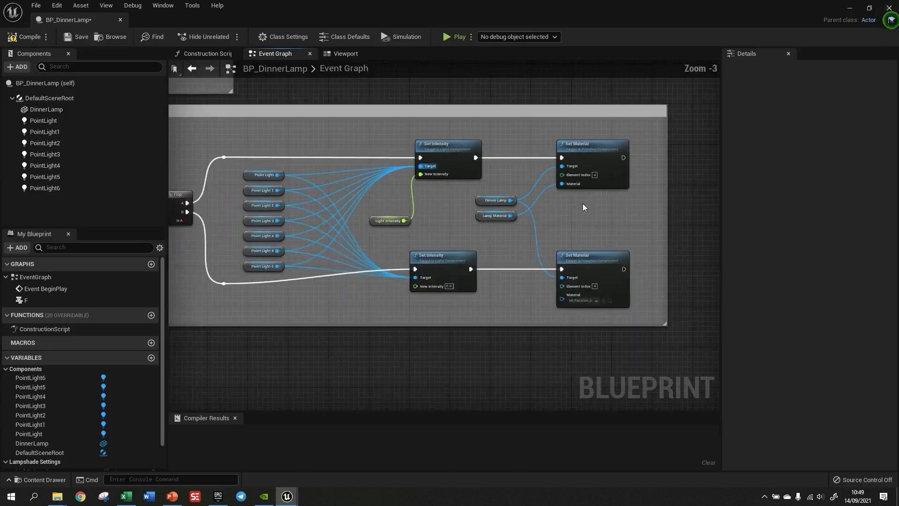
pyautogui.click(23, 35)
pyautogui.click(76, 36)
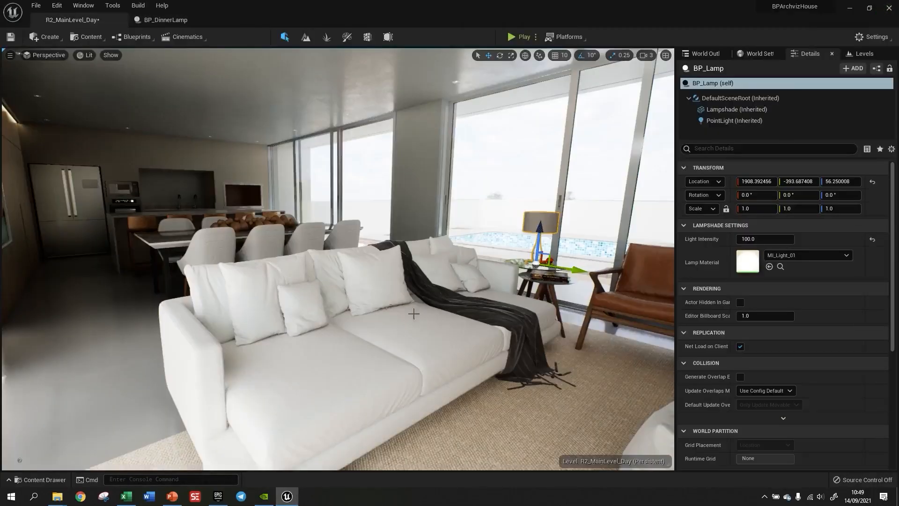
# Place BP_DinnerLamp from the BLUEPRINTS folder onto the floor of the R2_MainLevel_Day level beside the sofa.
pyautogui.click(61, 479)
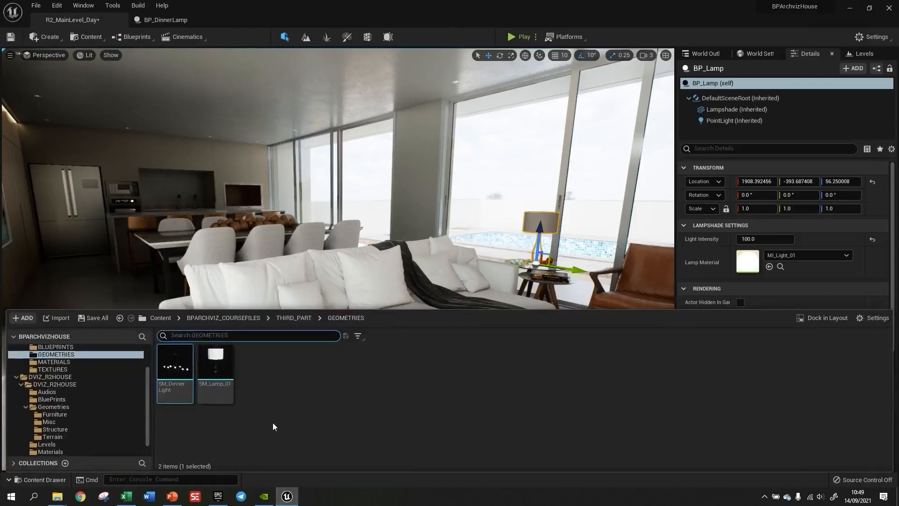
pyautogui.click(54, 347)
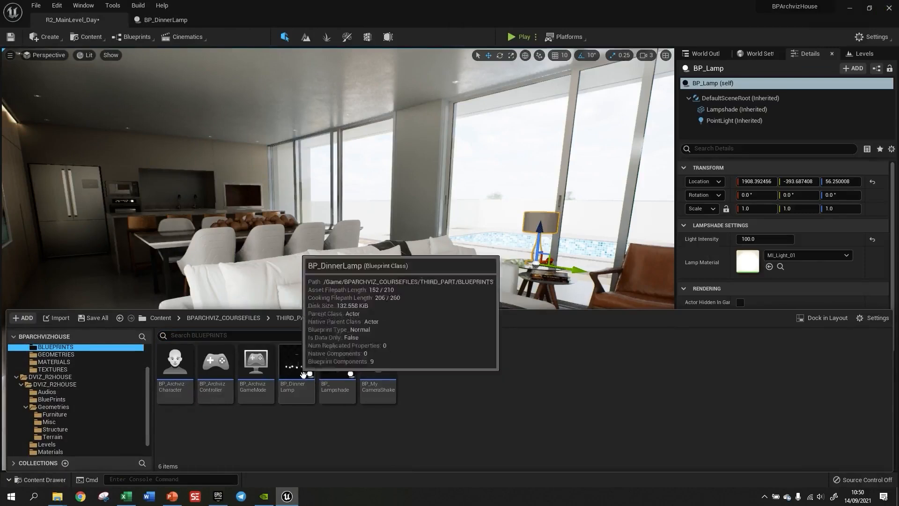
pyautogui.click(176, 253)
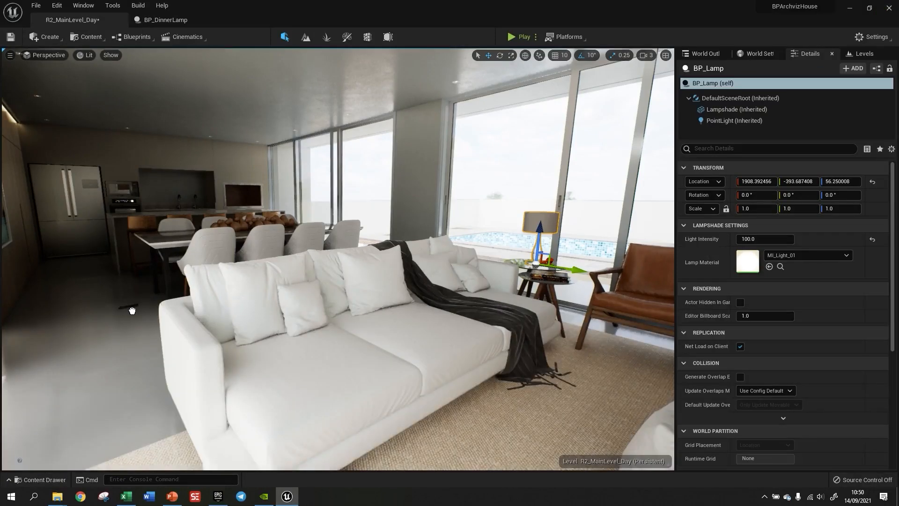
pyautogui.moveTo(135, 316); pyautogui.dragTo(134, 313)
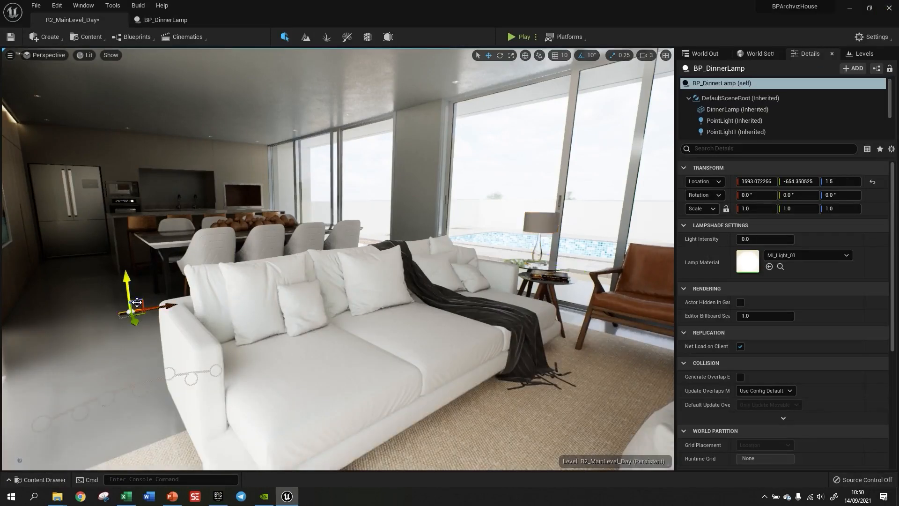
# Raise the dinner lamp to the ceiling at a height of about 250 and shift it along X to about 1723.
pyautogui.moveTo(127, 226); pyautogui.dragTo(126, 114)
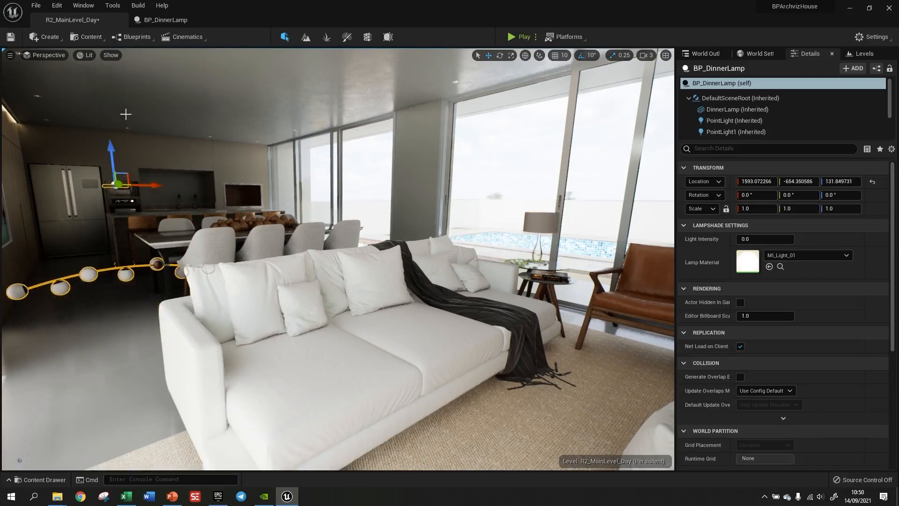
pyautogui.hotkey('alt', 'k')
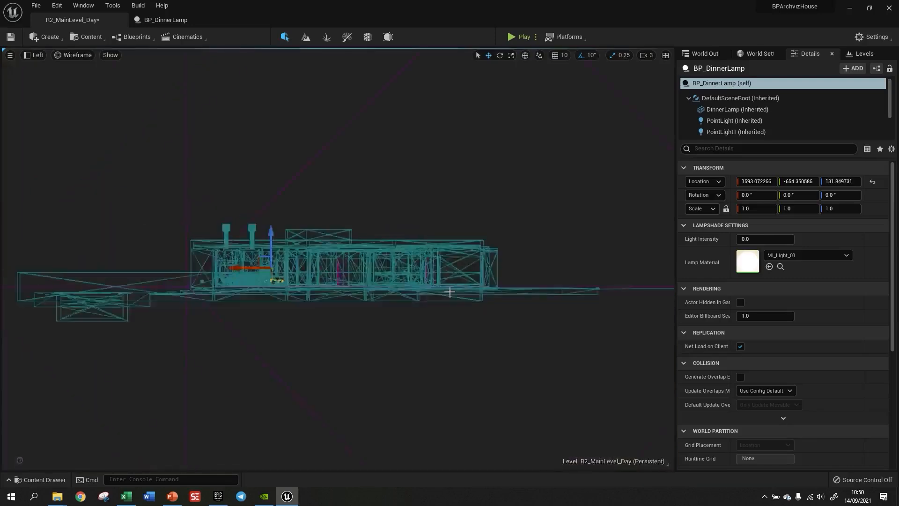
pyautogui.scroll(10, 244, 271)
pyautogui.scroll(5, 205, 150)
pyautogui.moveTo(350, 269); pyautogui.dragTo(208, 123)
pyautogui.hotkey('alt', 'g')
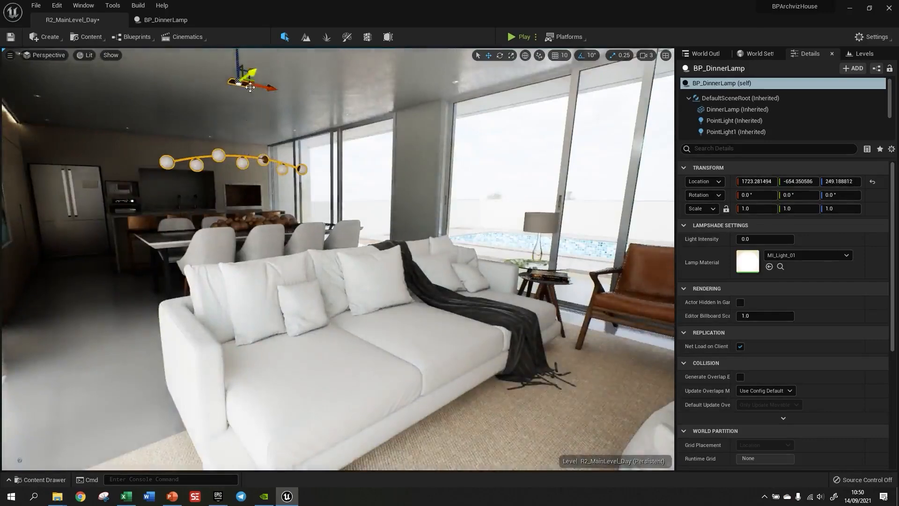
# Centre the dinner lamp over the dining table in the top view, at about X 1752, Y -677, and return to perspective.
pyautogui.press('f')
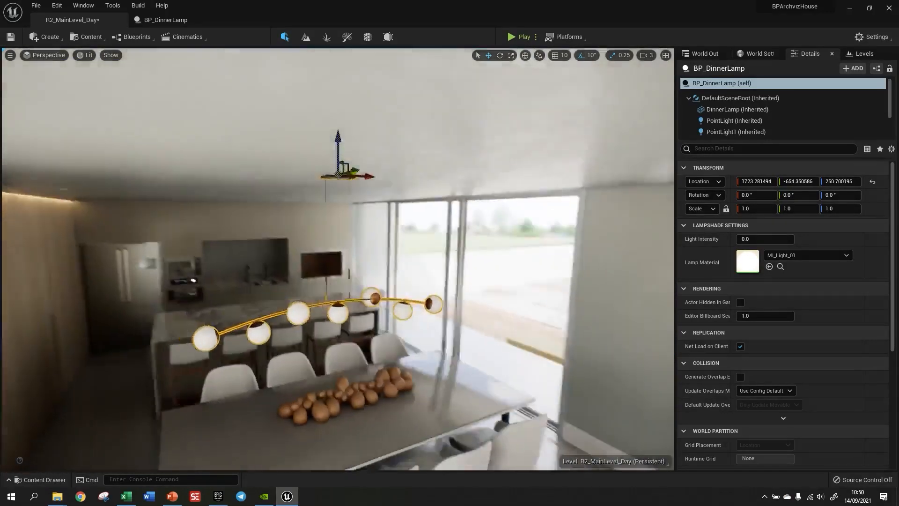
pyautogui.hotkey('alt', 'j')
pyautogui.click(373, 281)
pyautogui.moveTo(375, 280); pyautogui.dragTo(269, 452, button='right')
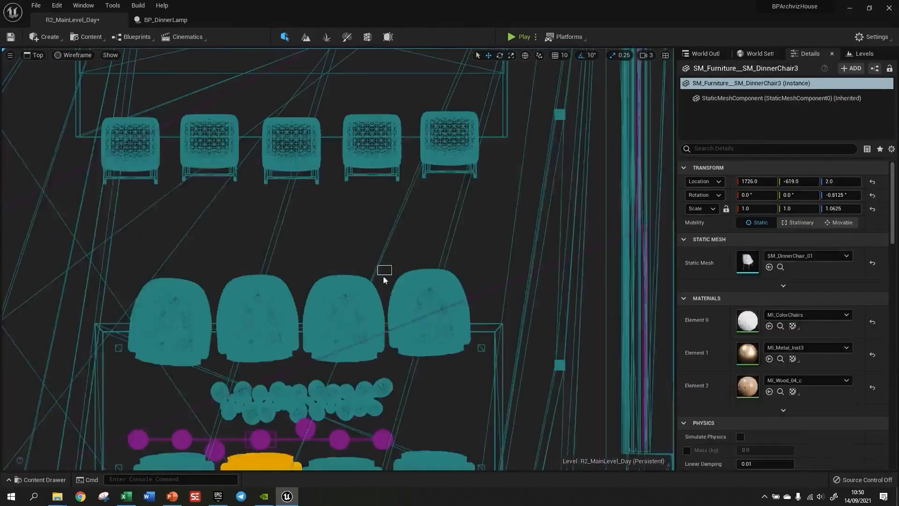
pyautogui.hotkey('ctrl', 'z')
pyautogui.scroll(-2, 434, 217)
pyautogui.moveTo(307, 405); pyautogui.dragTo(347, 382)
pyautogui.hotkey('alt', 'g')
pyautogui.press('f')
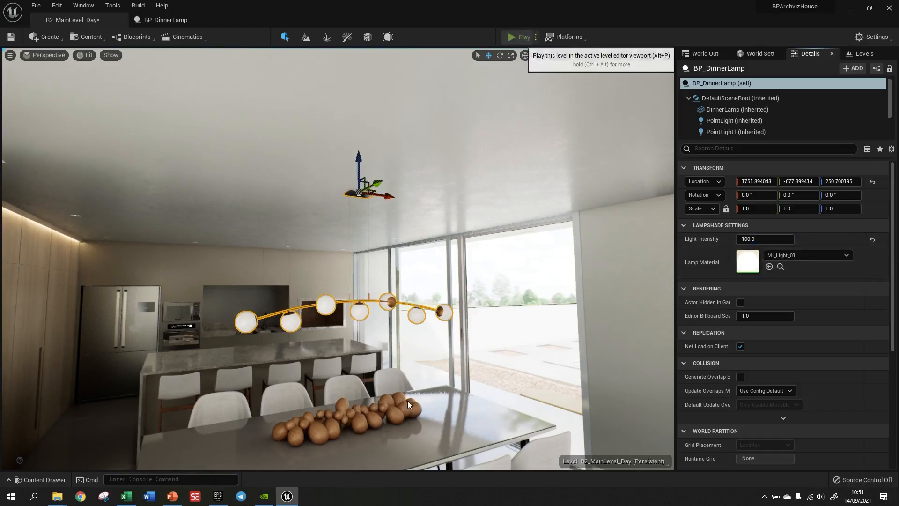
# Play the level, switch the lights on with the toggle and walk up to the dining table to inspect the dinner lamp.
pyautogui.click(453, 41)
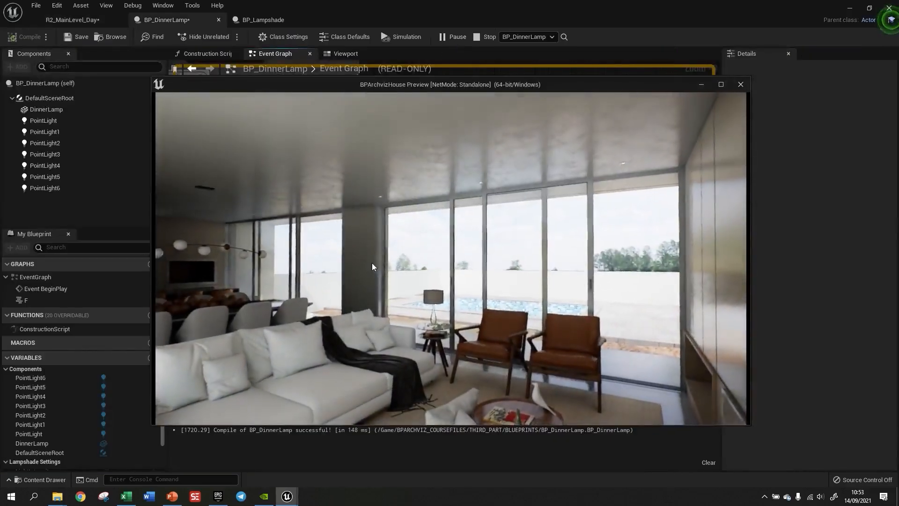
pyautogui.click(371, 262)
pyautogui.press('w')
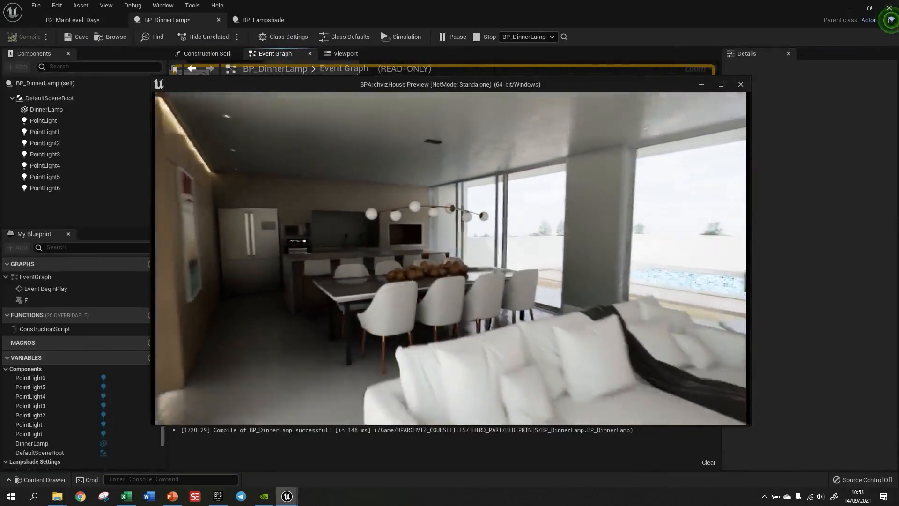
pyautogui.press('f')
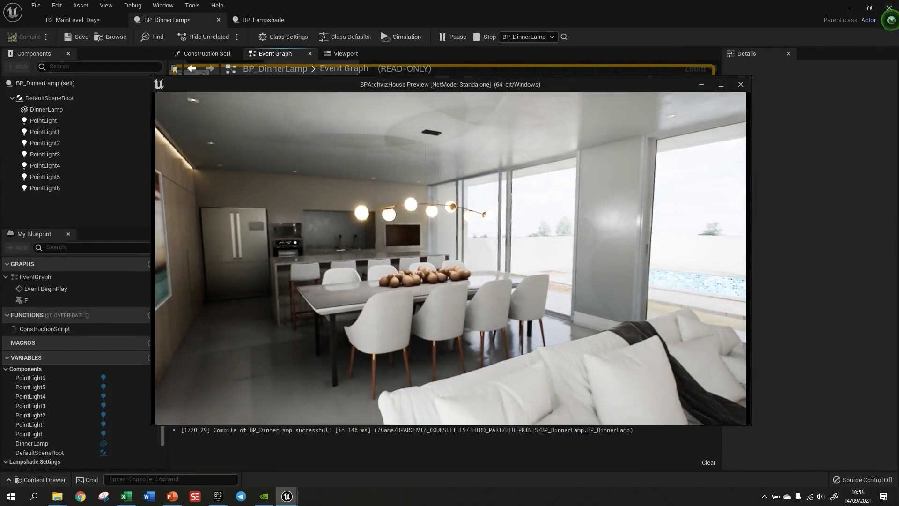
pyautogui.press('w')
pyautogui.press('w')
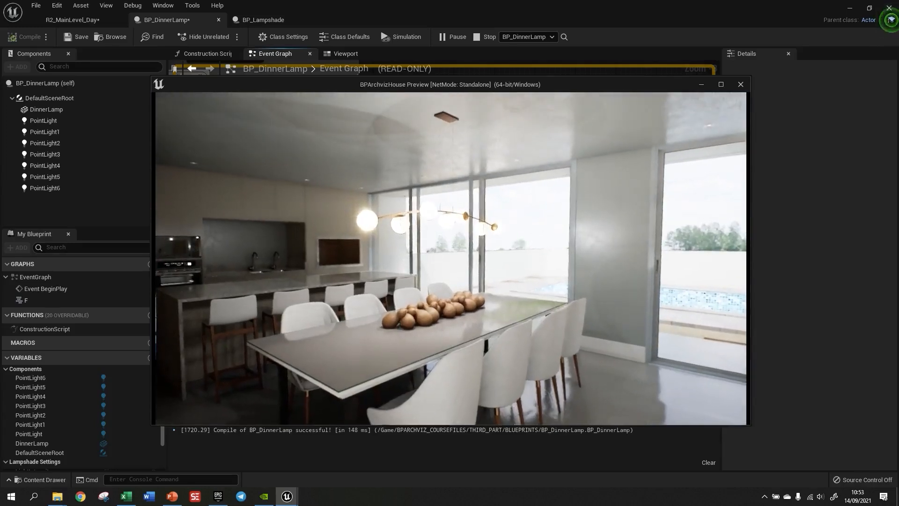
# Walk from the dining table to the side-table lamp to check its light, then stop the preview.
pyautogui.press('d')
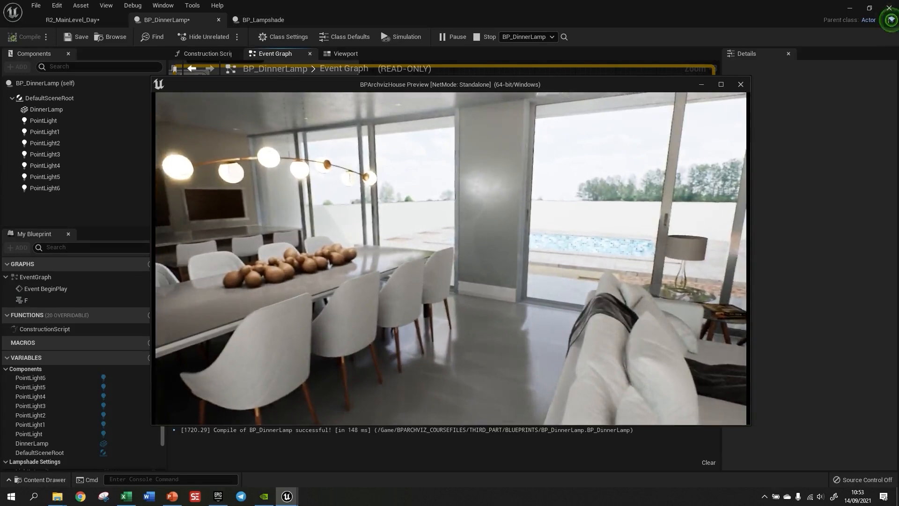
pyautogui.press('a')
pyautogui.press('d')
pyautogui.press('w')
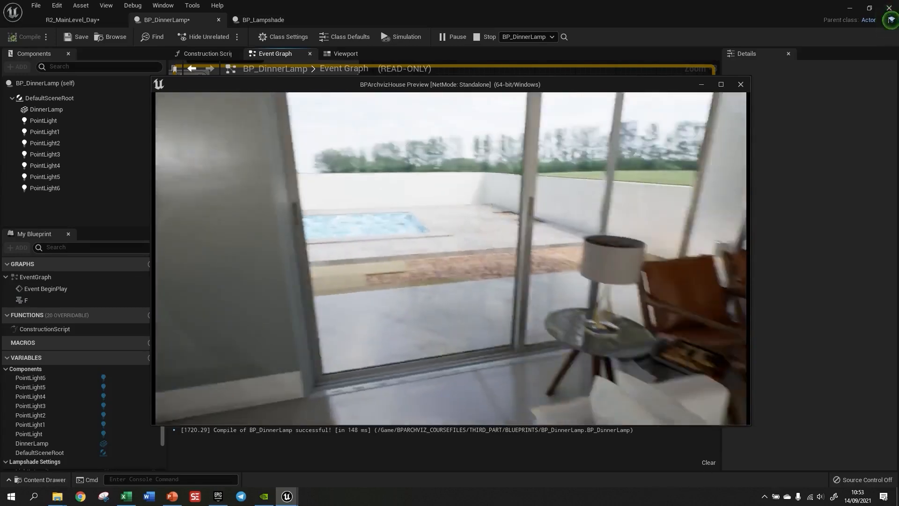
pyautogui.press('w')
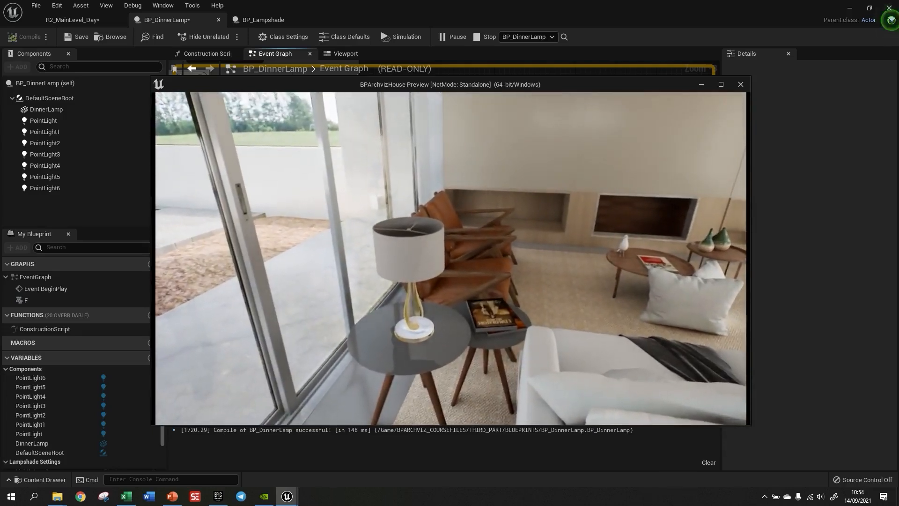
pyautogui.press('Escape')
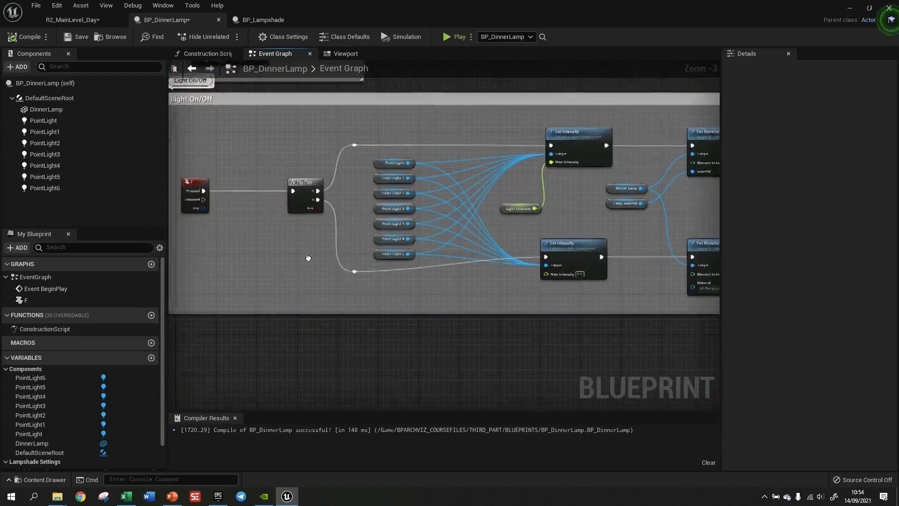
# Play the level with the dinner lamp's F event disconnected from the Flip Flop and check both lamps, then stop the preview.
pyautogui.moveTo(308, 258); pyautogui.dragTo(376, 297, button='right')
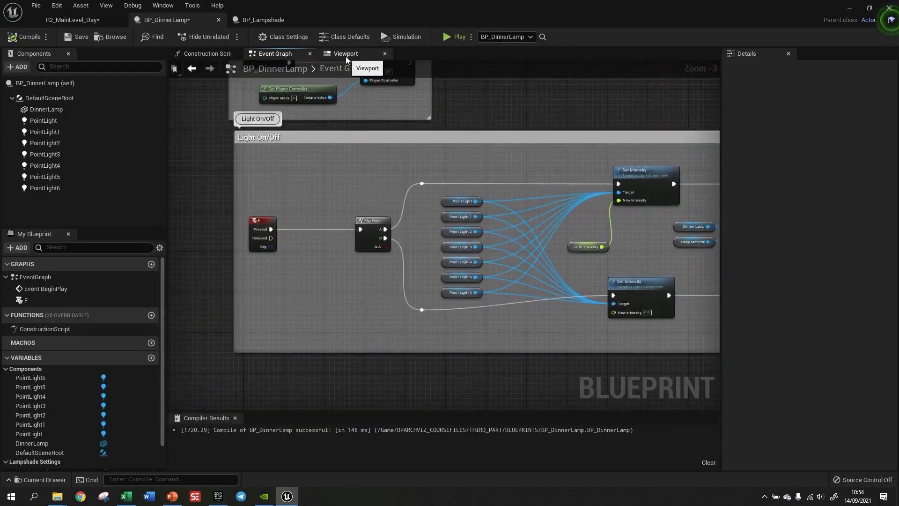
pyautogui.click(346, 54)
pyautogui.click(276, 54)
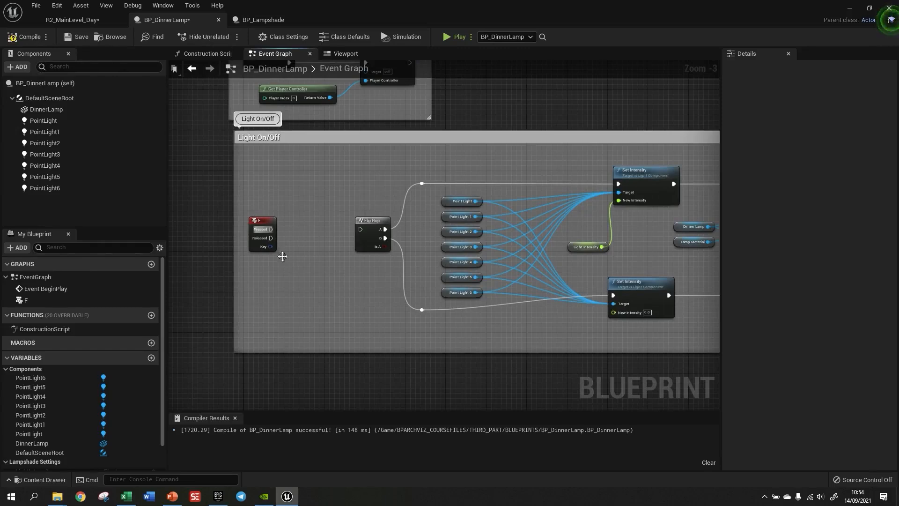
pyautogui.click(457, 37)
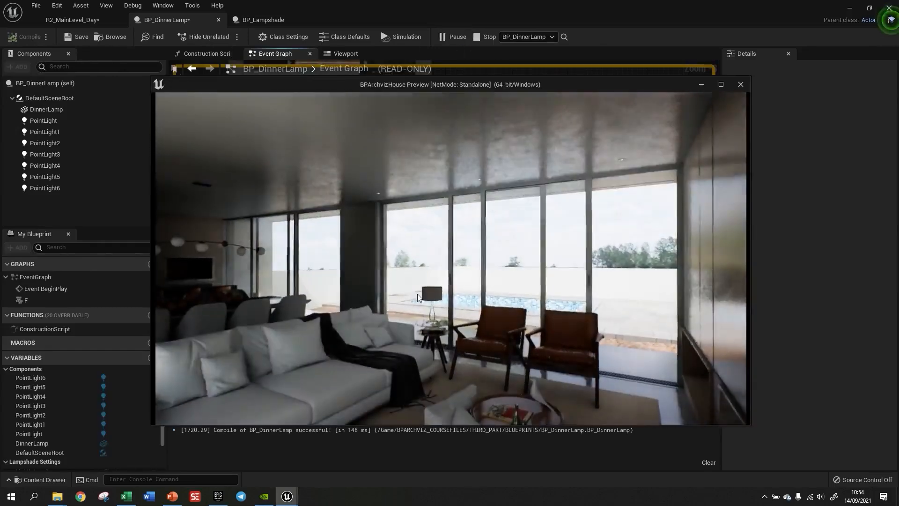
pyautogui.click(417, 293)
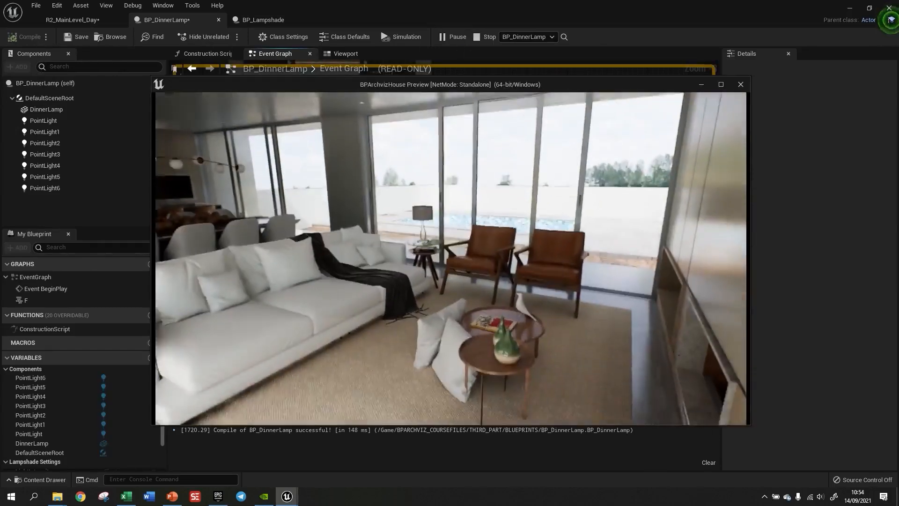
pyautogui.press('w')
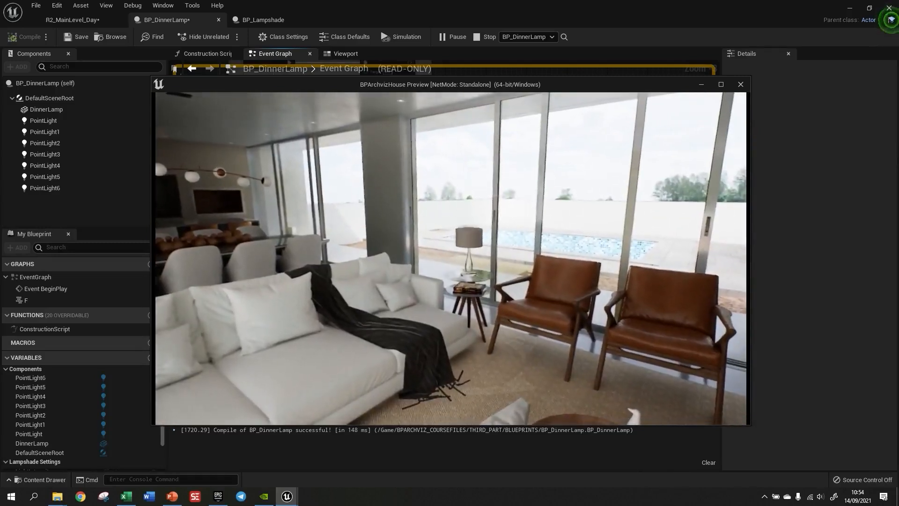
pyautogui.press('Escape')
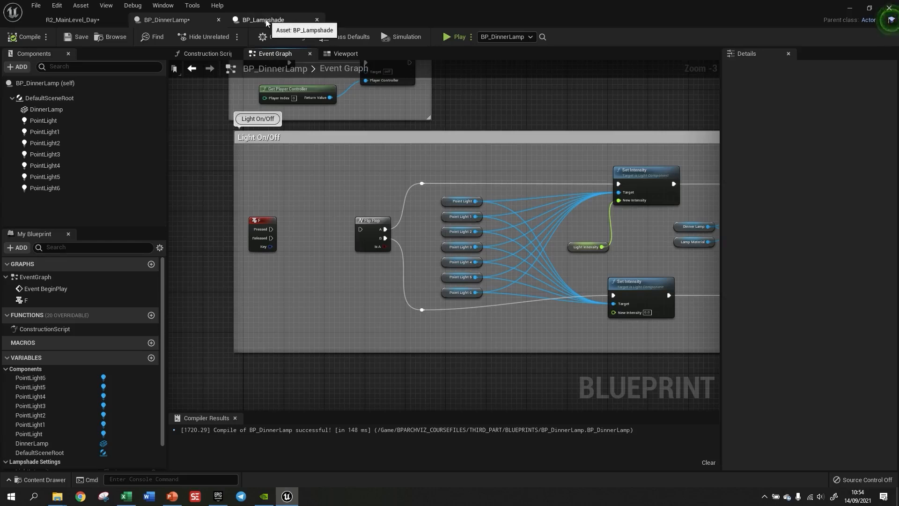
# Delete the F keyboard event from BP_DinnerLamp's Light On/Off graph.
pyautogui.moveTo(270, 229); pyautogui.dragTo(360, 230)
pyautogui.scroll(2, 265, 228)
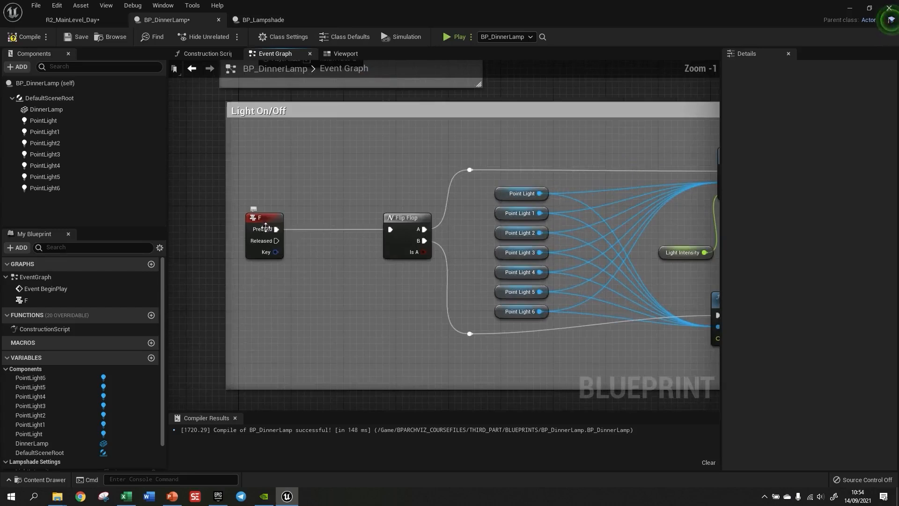
pyautogui.click(272, 226)
pyautogui.press('Delete')
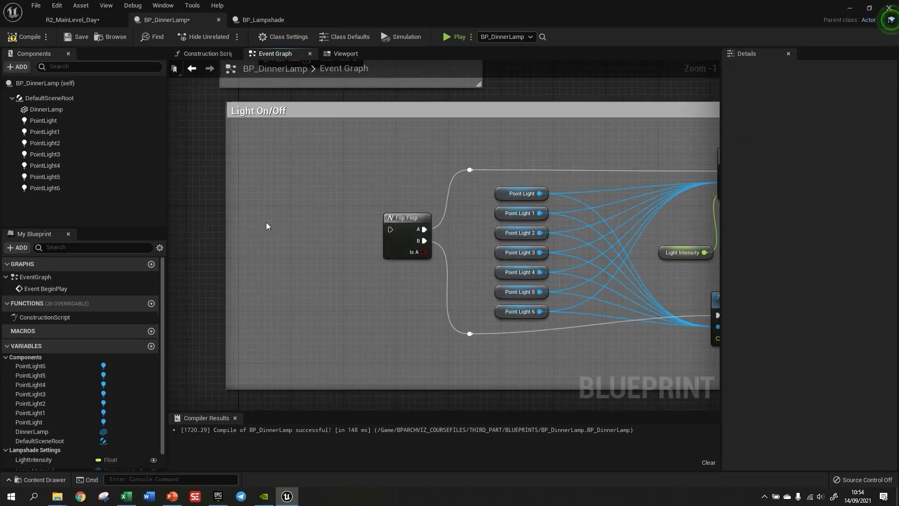
pyautogui.rightClick(263, 234)
pyautogui.press('Escape')
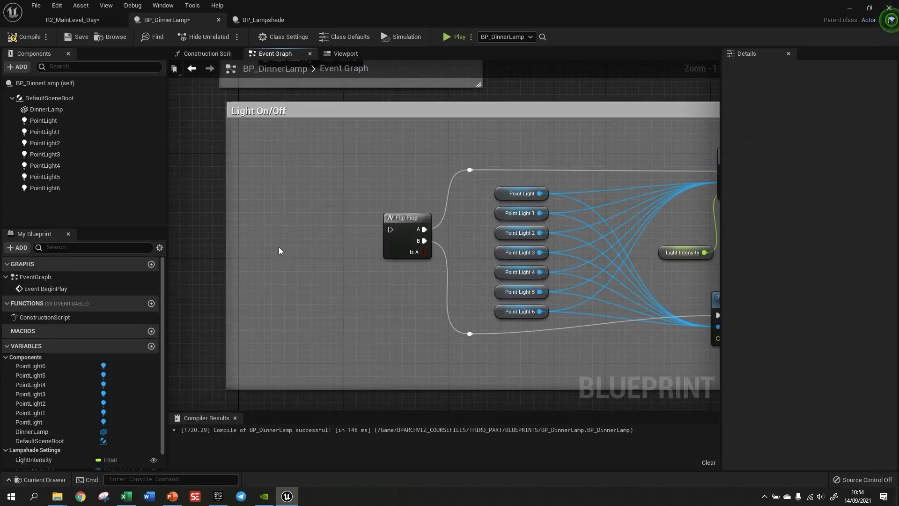
# Add a G keyboard event, connect its Pressed output to the Flip Flop and line the node up with it.
pyautogui.rightClick(279, 247)
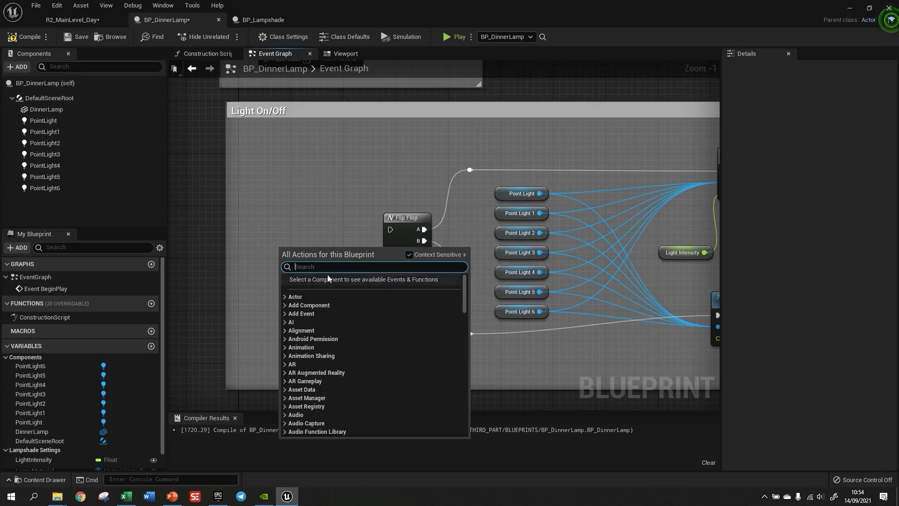
pyautogui.write('keyboard')
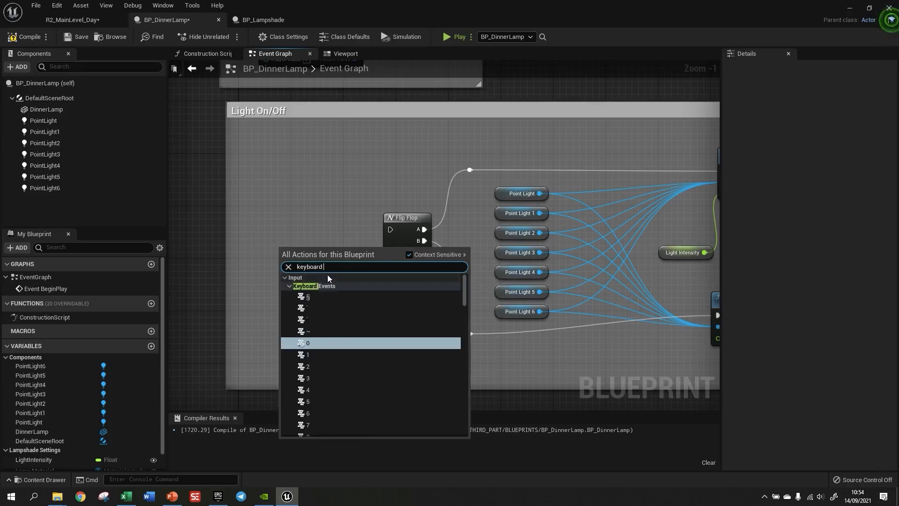
pyautogui.write('g')
pyautogui.click(319, 296)
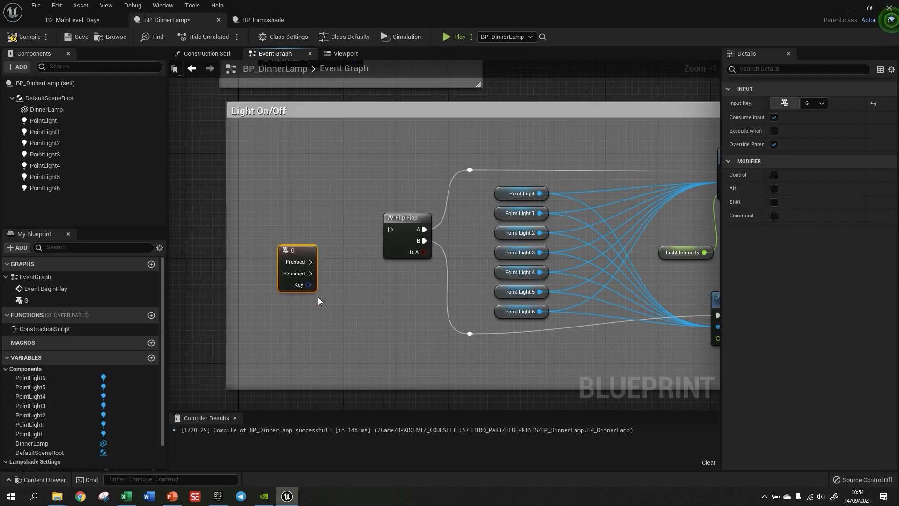
pyautogui.moveTo(305, 256); pyautogui.dragTo(391, 230)
pyautogui.moveTo(291, 269); pyautogui.dragTo(298, 263)
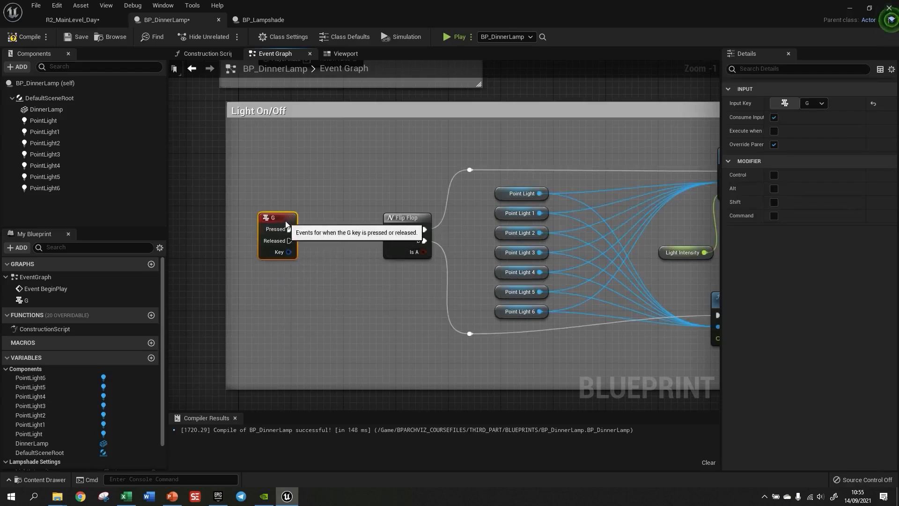
# Compile BP_DinnerLamp, play the level and toggle the dinner lamp repeatedly with its G key event.
pyautogui.click(24, 38)
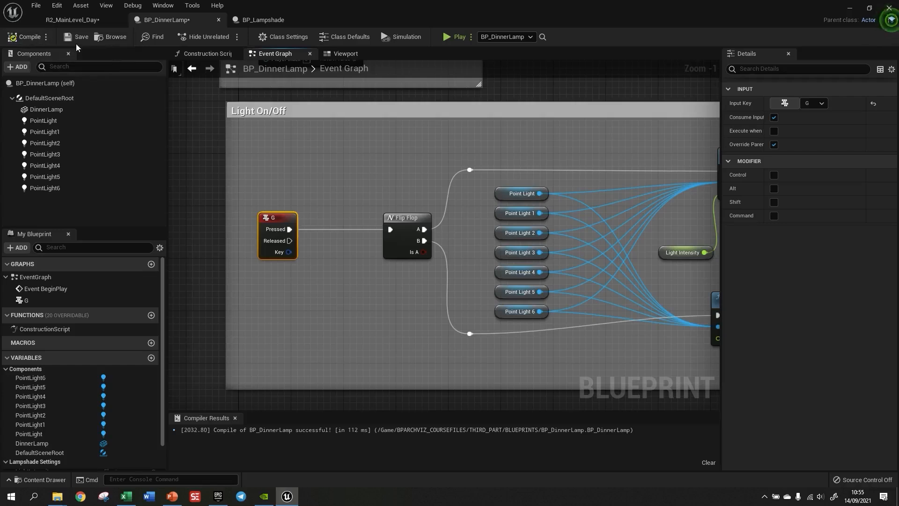
pyautogui.click(457, 37)
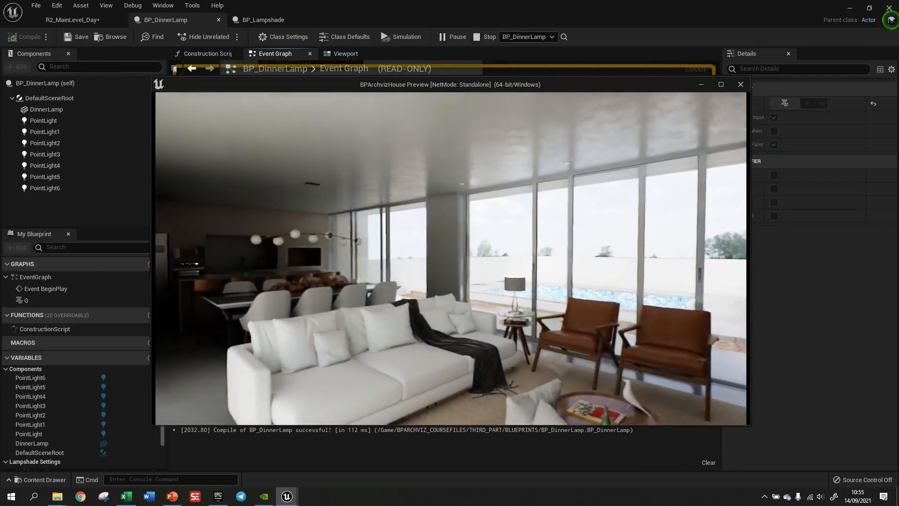
pyautogui.press('g')
pyautogui.press('g')
pyautogui.press('g')
pyautogui.press('g')
pyautogui.press('g')
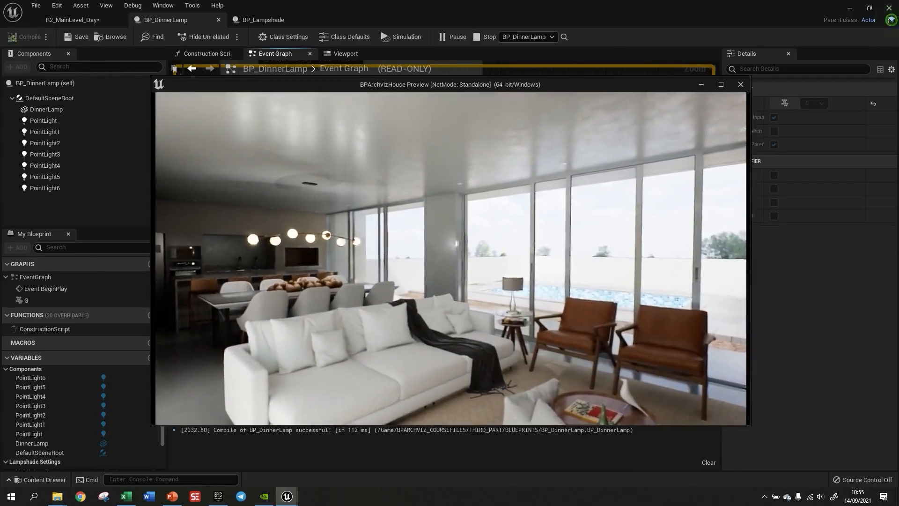
# Walk up to the dining table to check the lit dinner lamp, then stop the preview.
pyautogui.press('w')
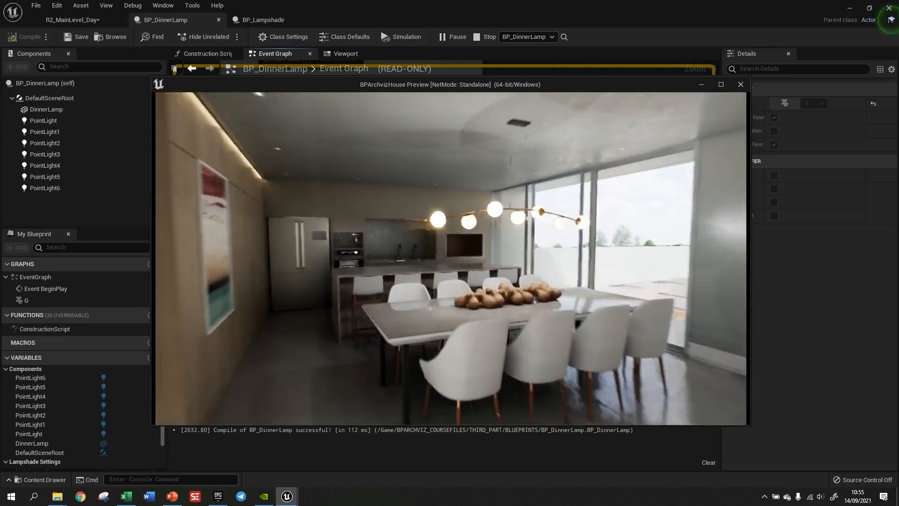
pyautogui.press('w')
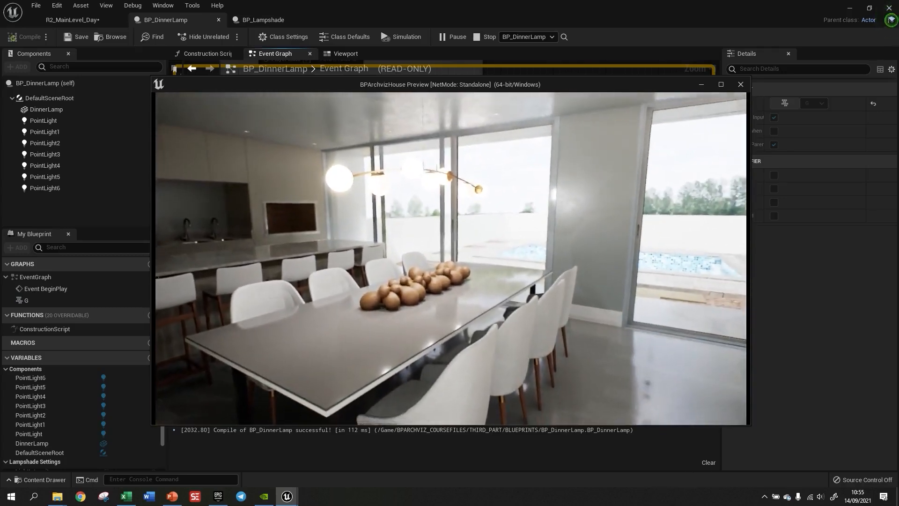
pyautogui.press('Escape')
# Select the BP_DinnerLamp above the dining table in R2_MainLevel_Day and set its Light Intensity to 50.0.
pyautogui.click(94, 20)
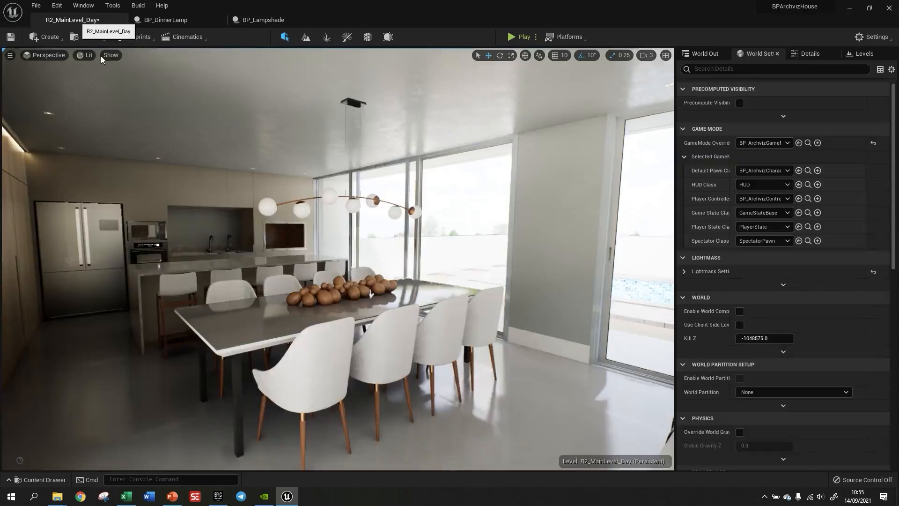
pyautogui.click(274, 208)
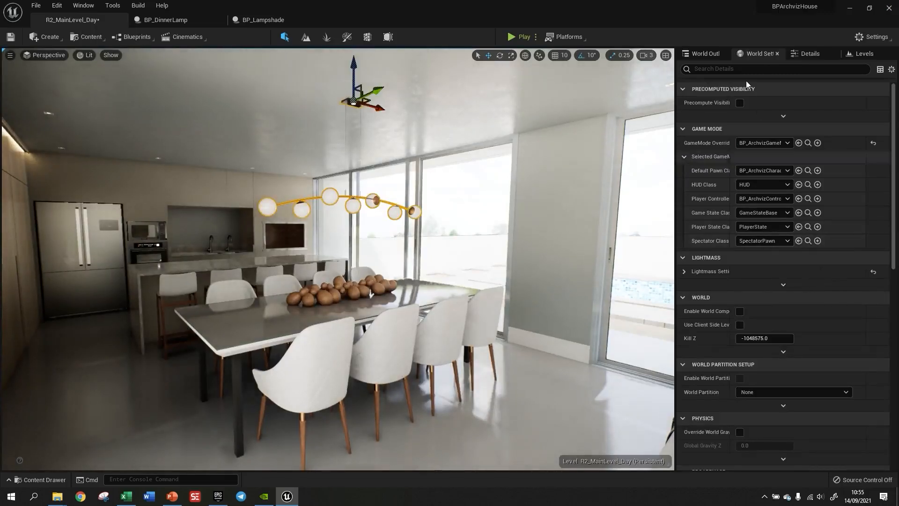
pyautogui.click(825, 54)
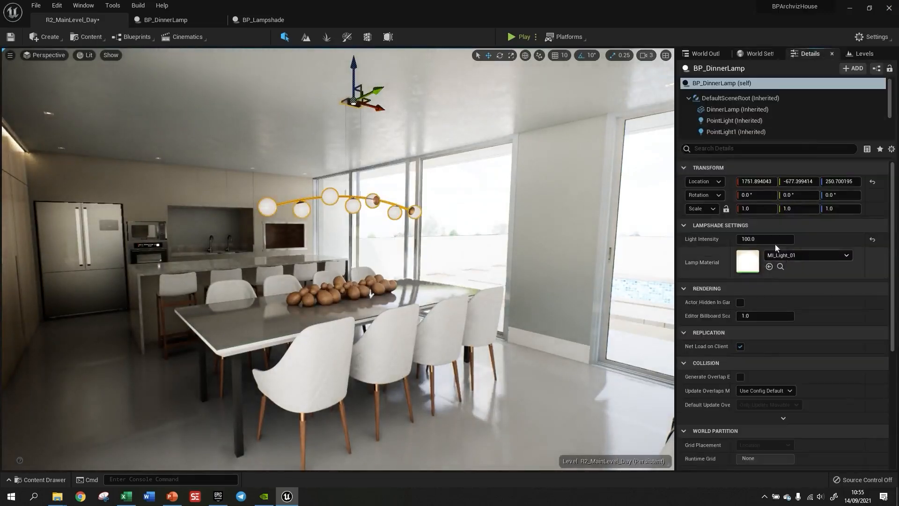
pyautogui.click(771, 243)
pyautogui.write('50.0')
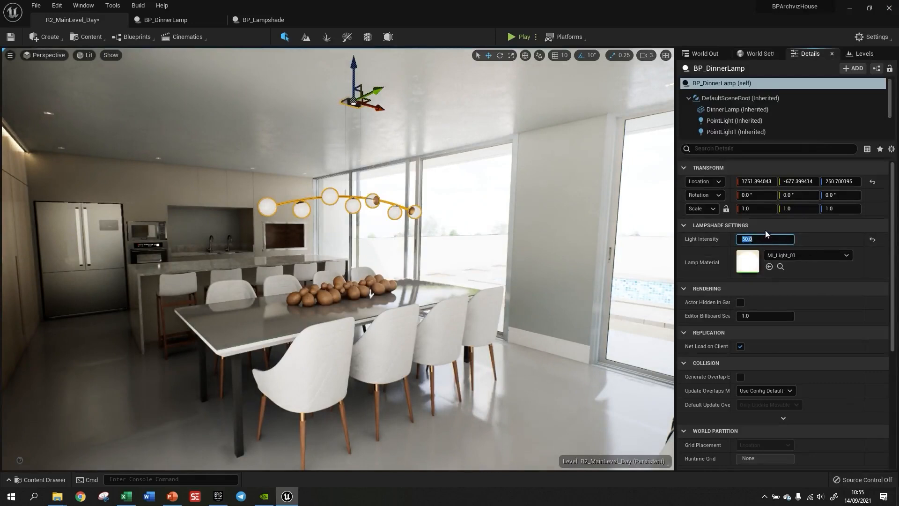
pyautogui.press('Return')
# Play the level, switch on the dinner lamp and walk from the sofa to the dining table.
pyautogui.click(512, 37)
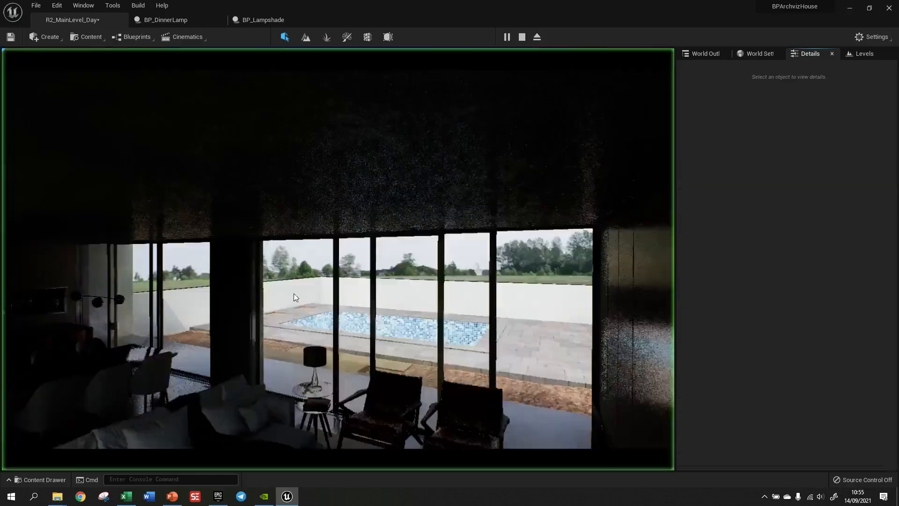
pyautogui.click(285, 299)
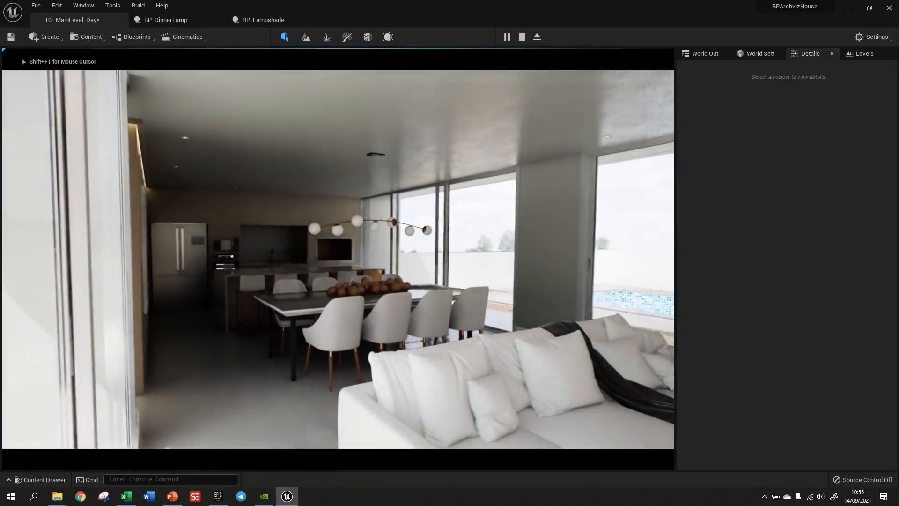
pyautogui.press('w')
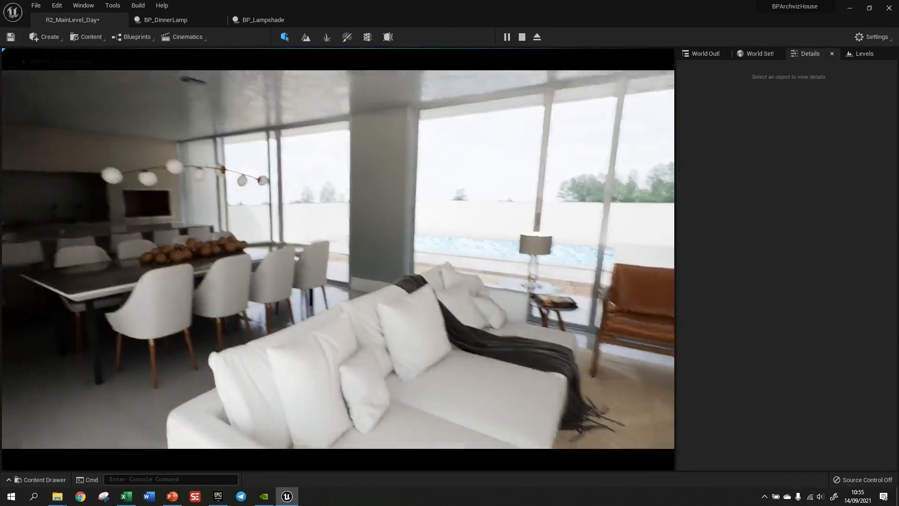
pyautogui.press('e')
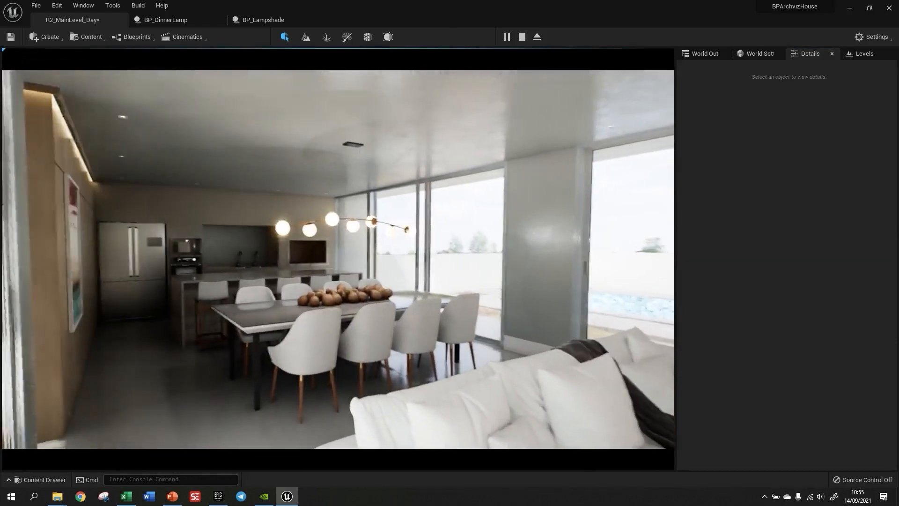
pyautogui.press('w')
pyautogui.press('w')
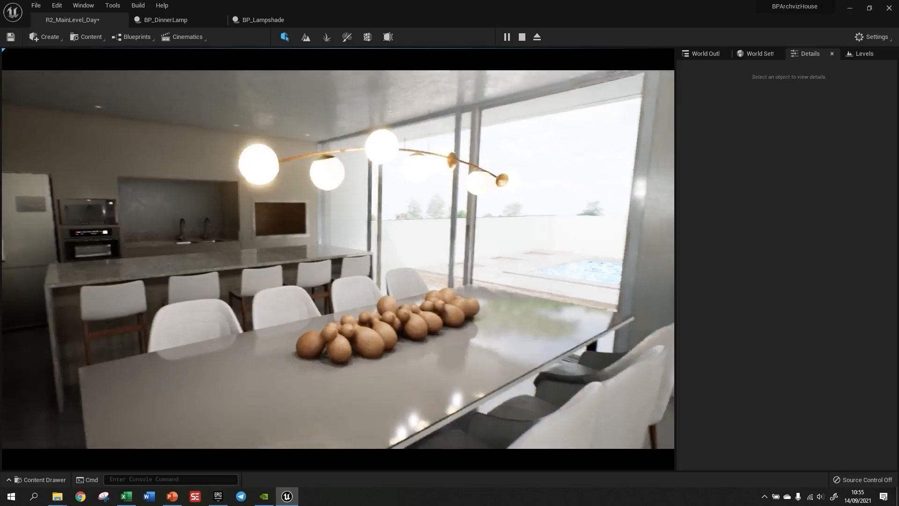
# Walk around the dining table to examine the dinner lamp's light and its reflections from several sides.
pyautogui.press('s')
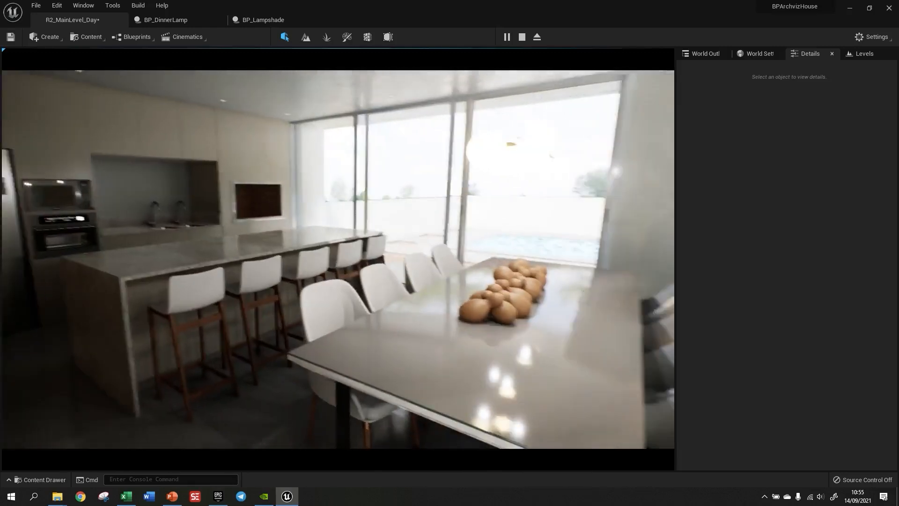
pyautogui.press('w')
pyautogui.press('d')
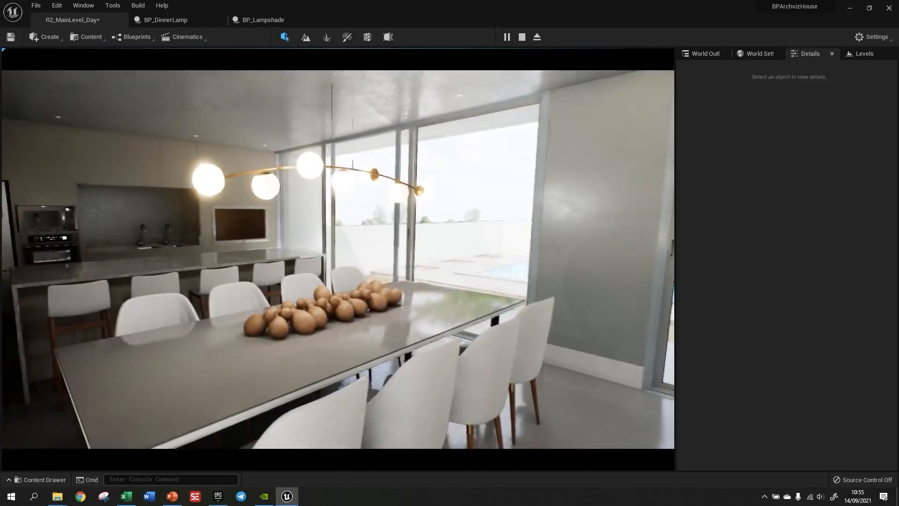
pyautogui.press('d')
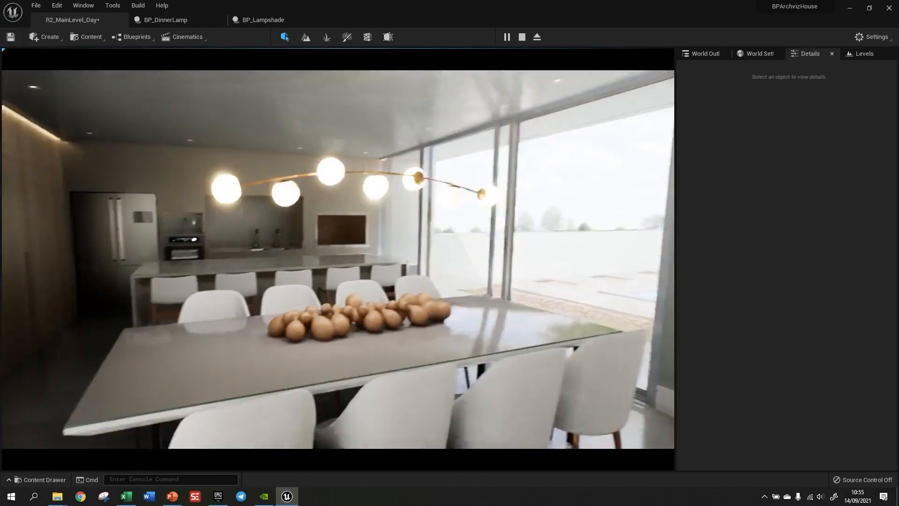
pyautogui.press('a')
pyautogui.press('s')
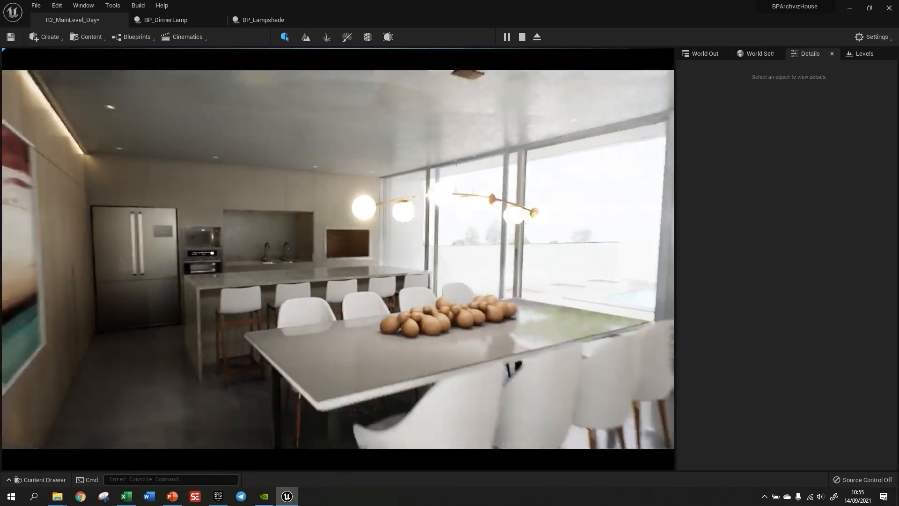